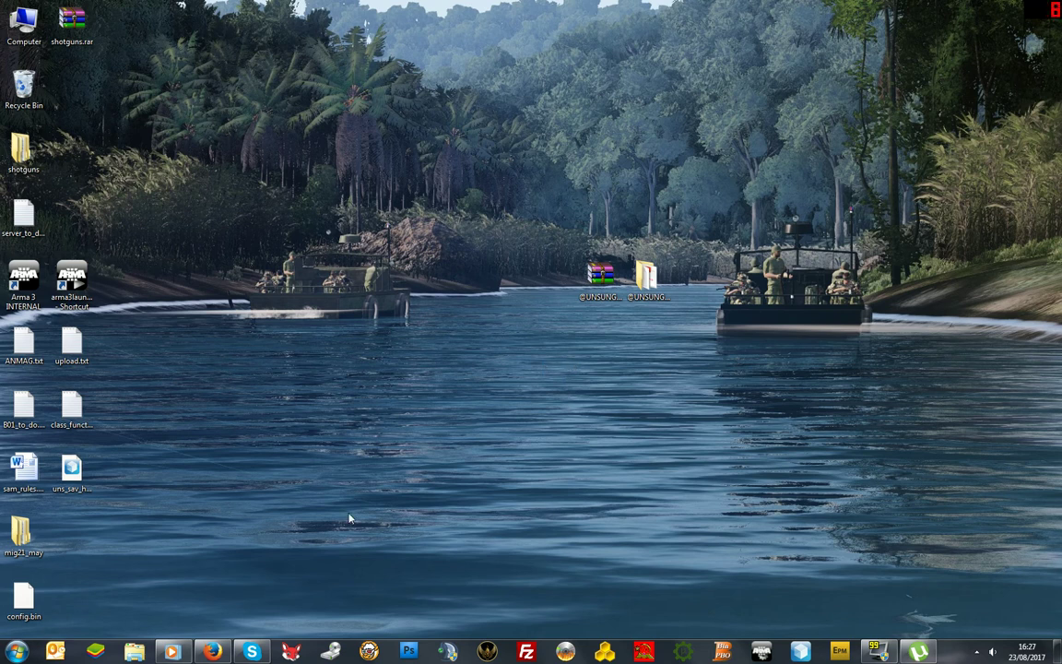
- Open the mod's download page in Firefox and save the Unsung 3.0 torrent file
click(212, 652)
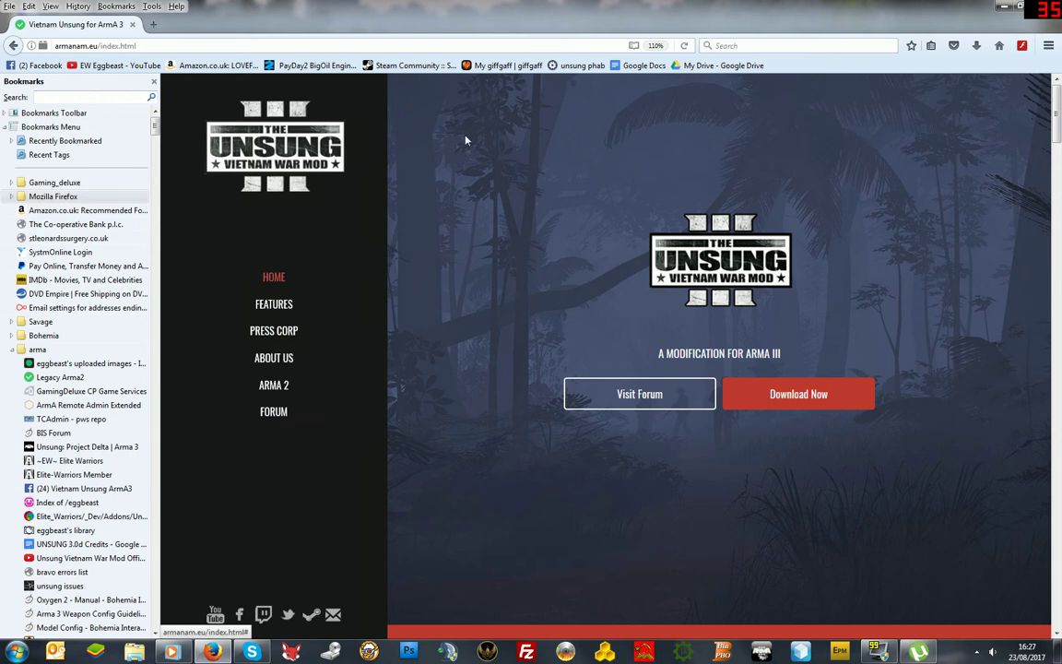
click(798, 403)
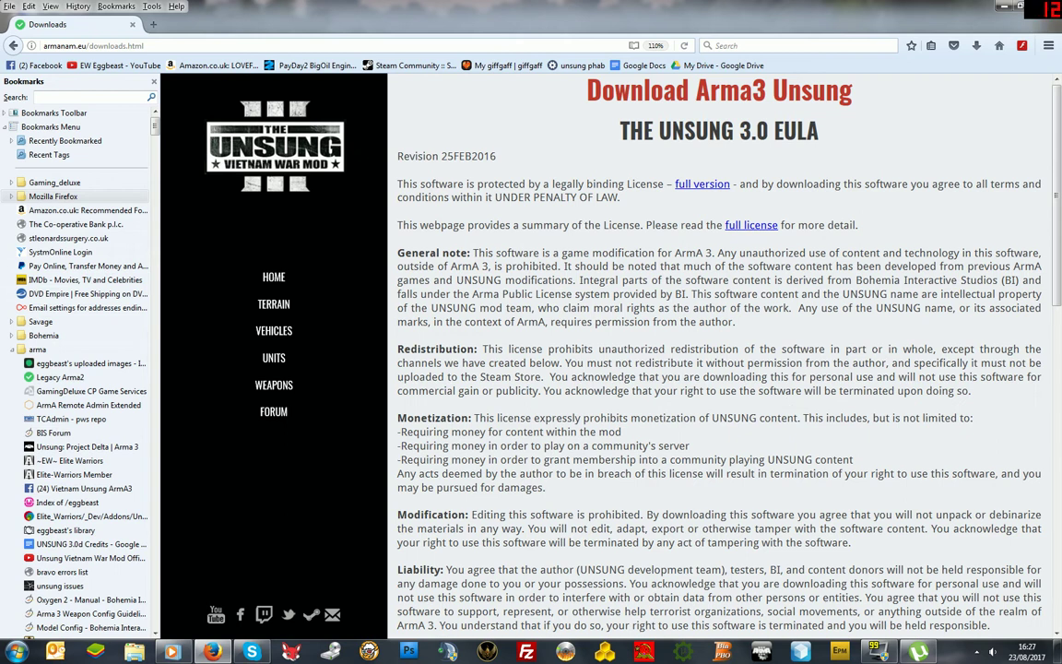
scroll(651, 313, down, 5)
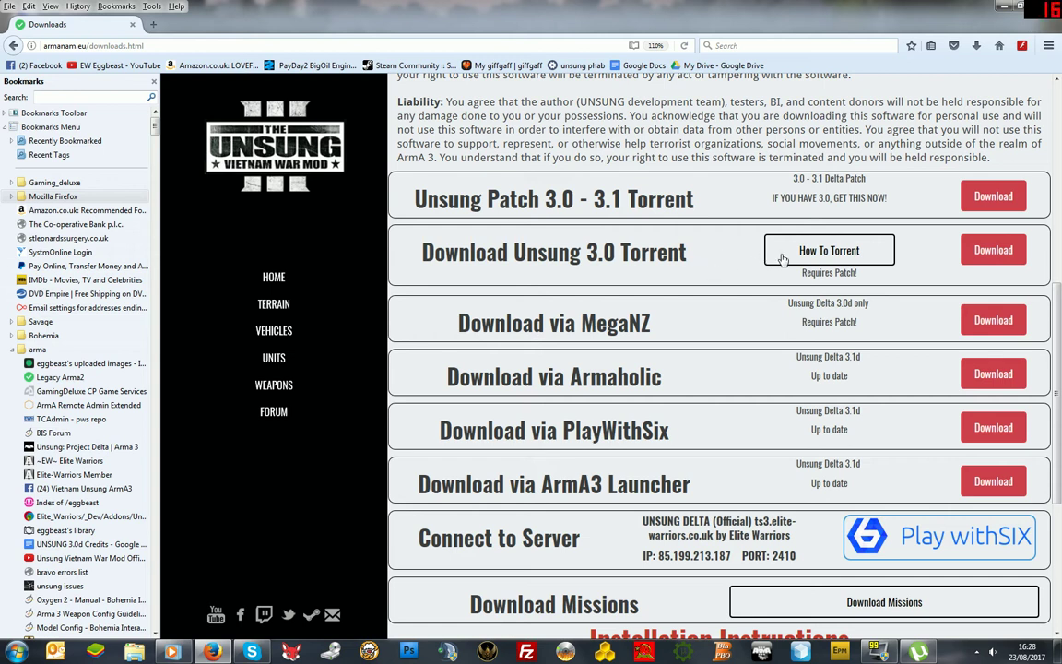
click(990, 252)
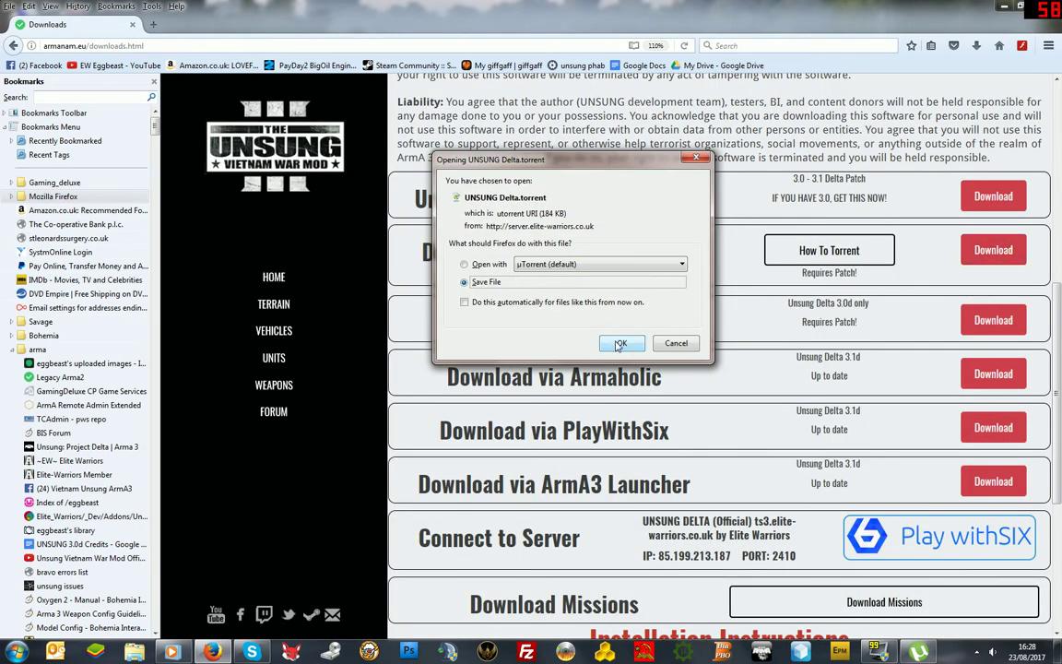
click(617, 343)
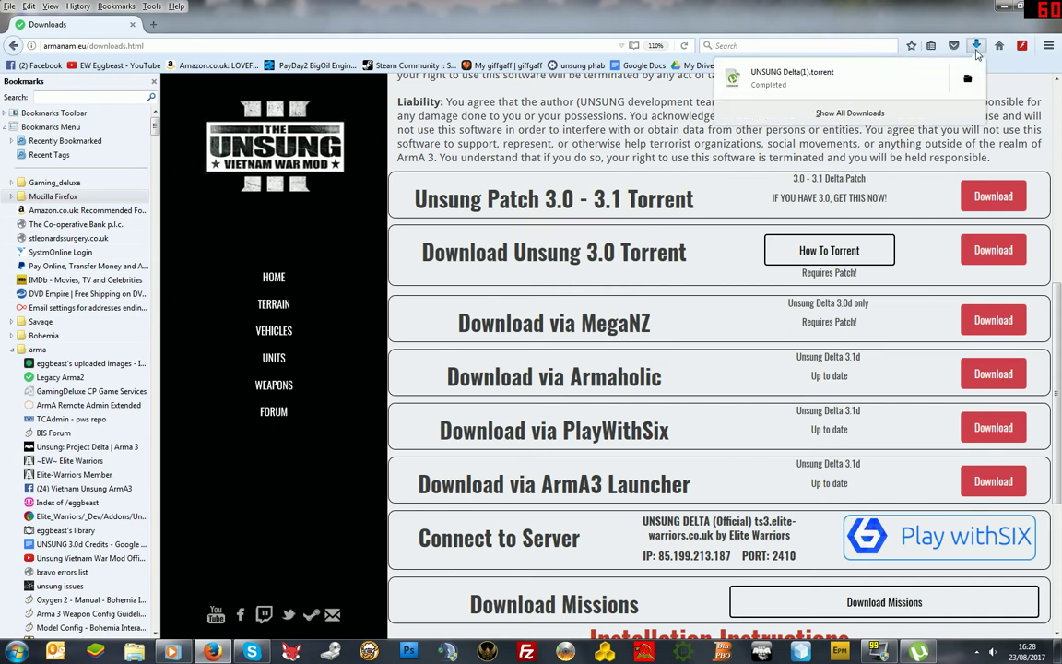
- Open the downloaded UNSUNG Delta torrent in µTorrent, examine the add-torrent dialog and the list of downloading torrents, and close the client
click(802, 83)
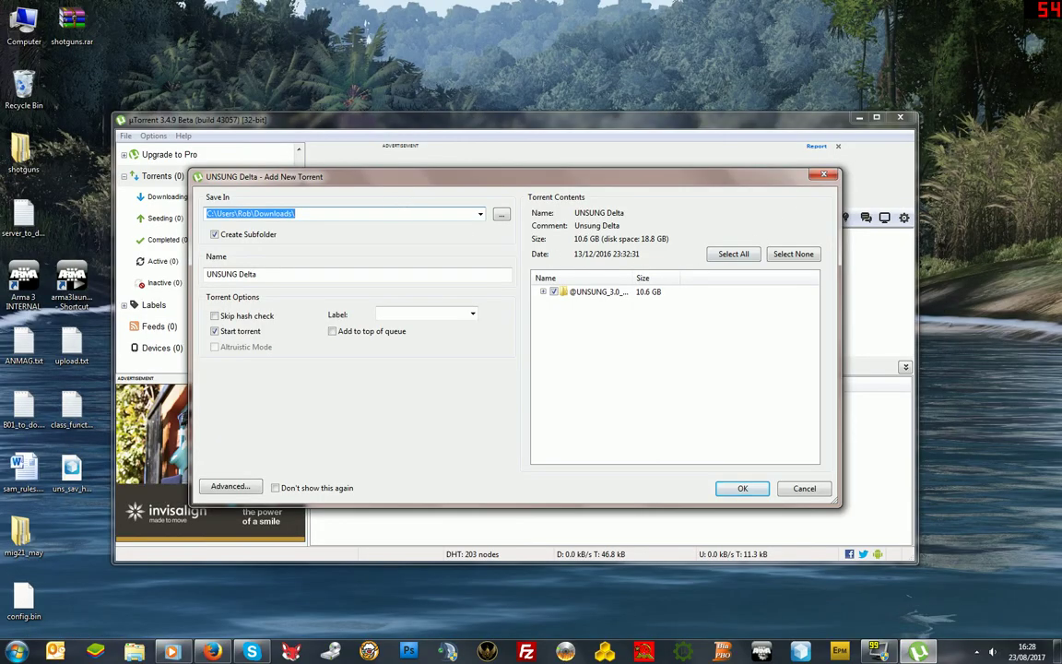
drag(371, 183, 374, 184)
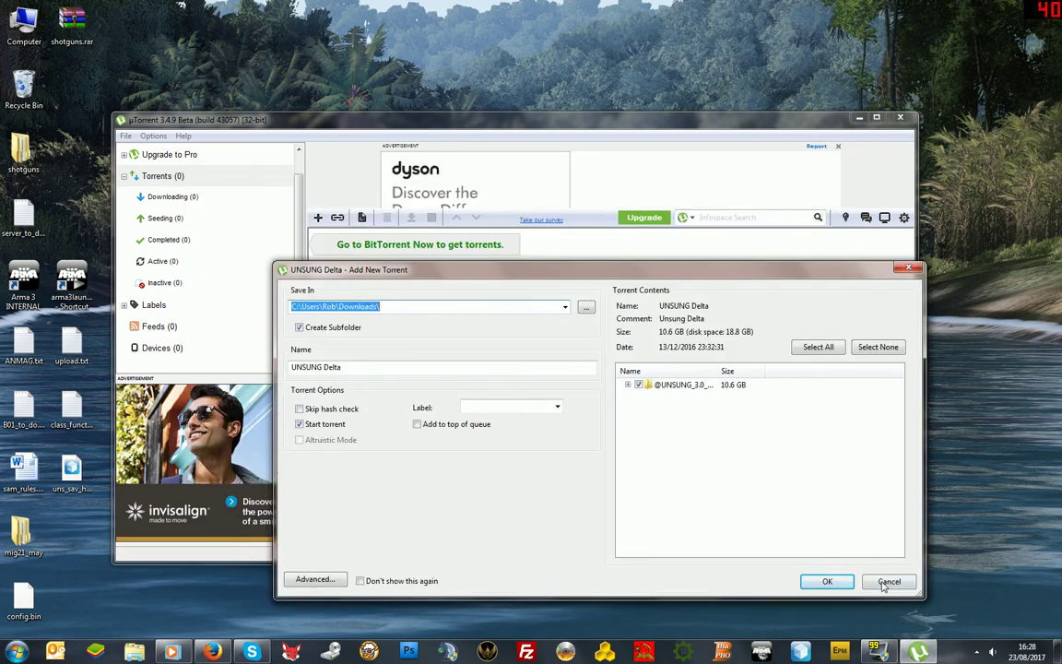
click(827, 581)
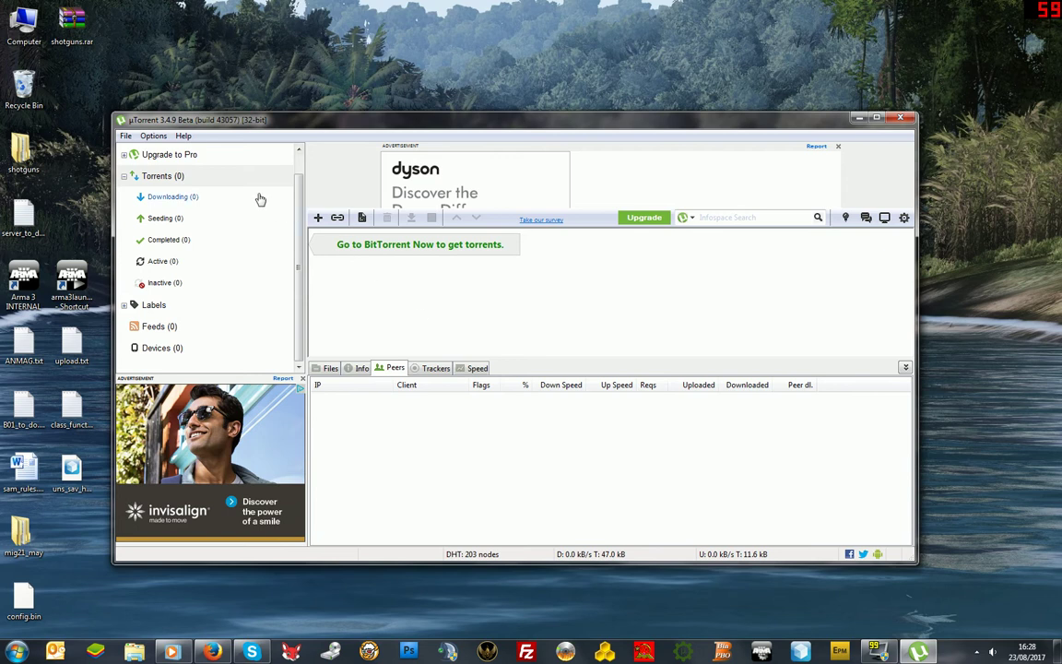
click(178, 200)
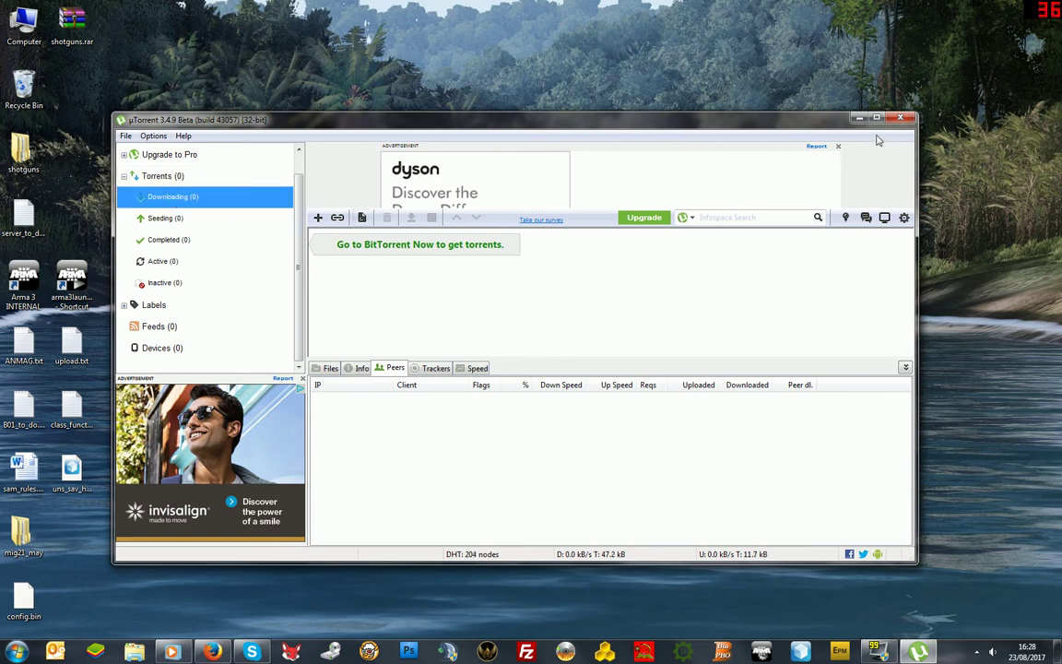
click(901, 121)
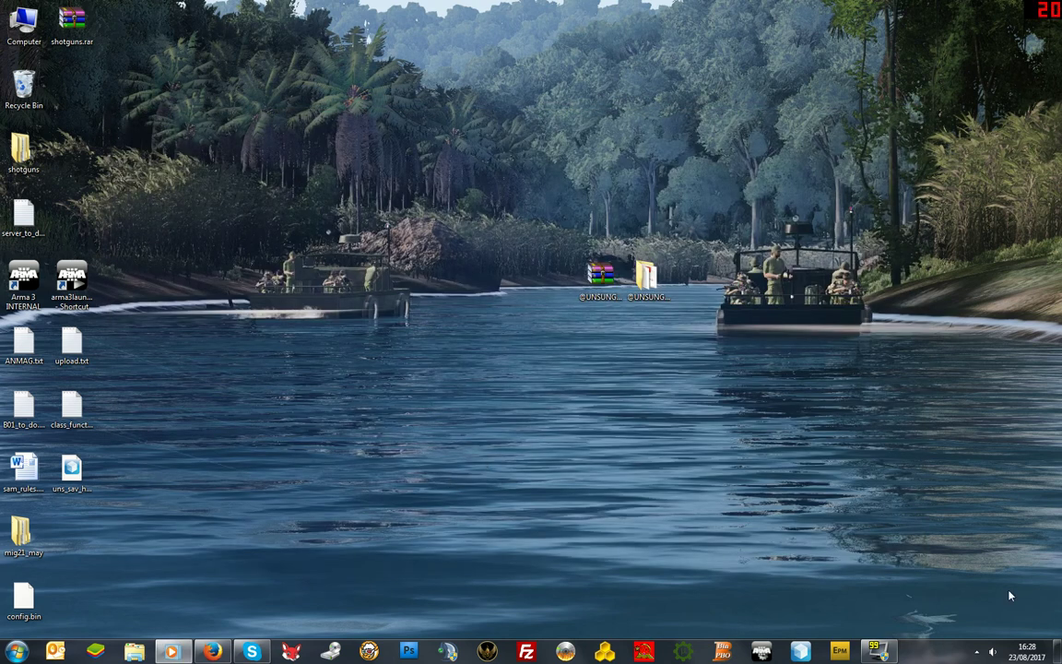
- Return to the downloads page in Firefox, expand the torrent how-to guide and review the alternative download sources
click(212, 651)
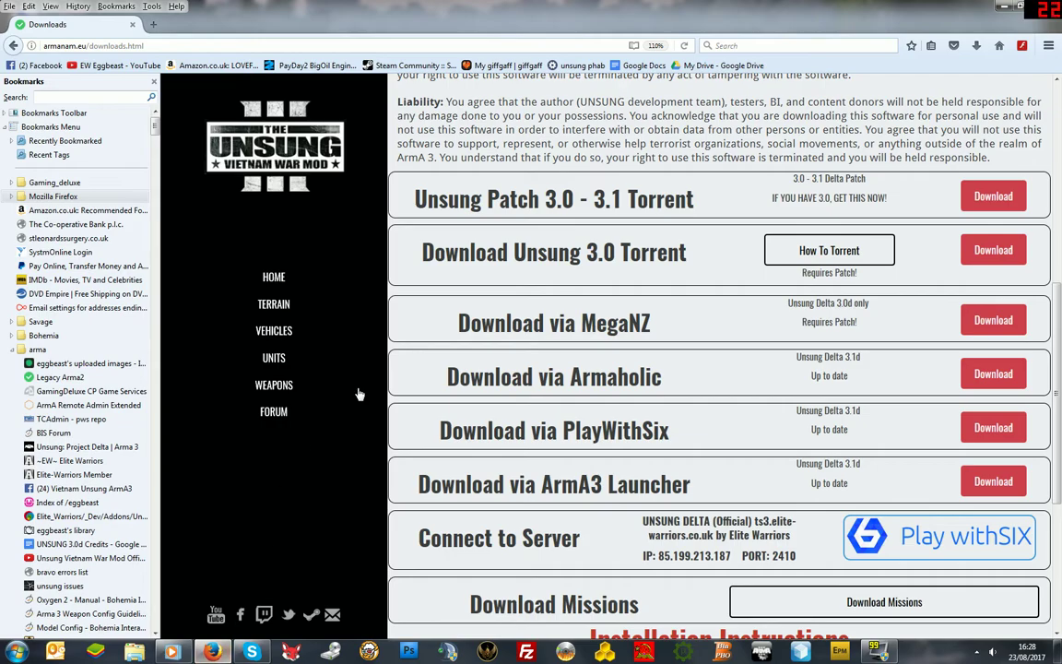
click(820, 261)
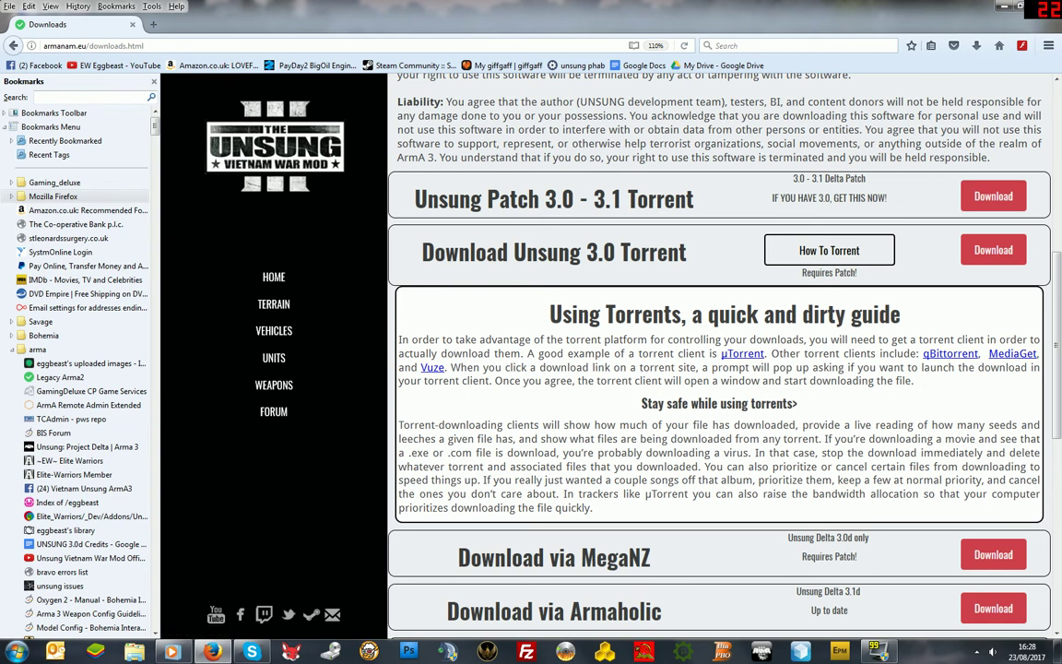
scroll(719, 360, down, 5)
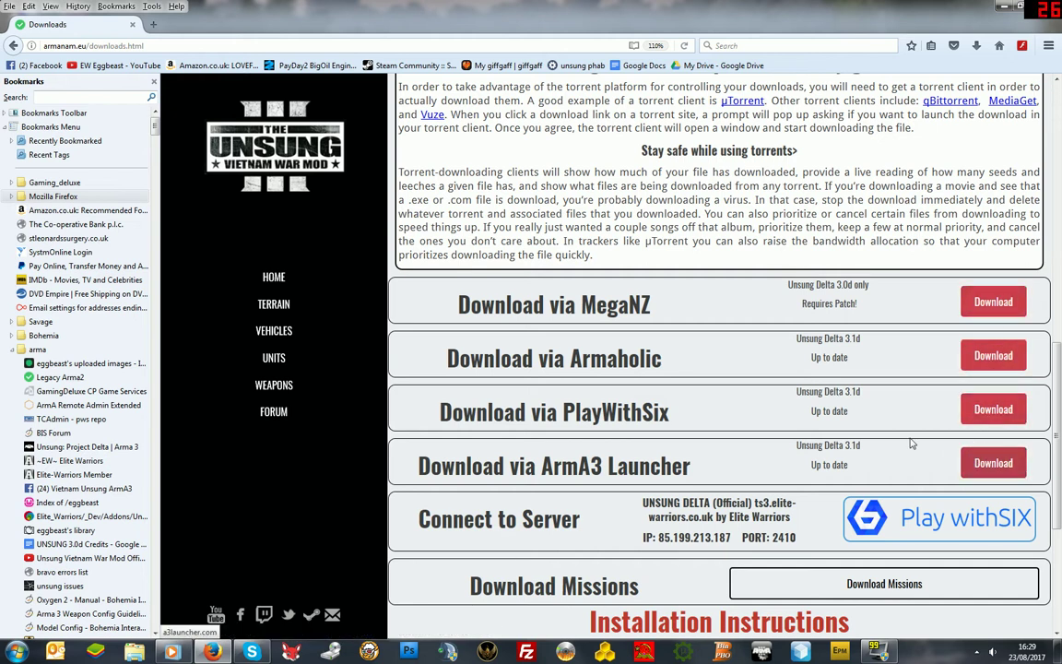
scroll(911, 438, down, 1)
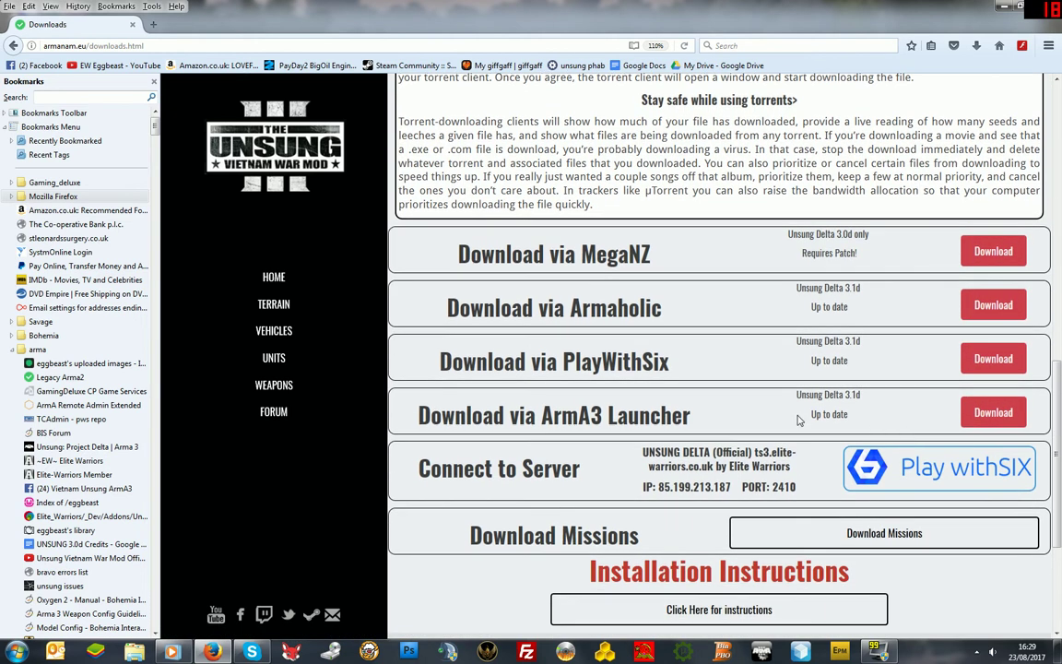
scroll(798, 420, down, 3)
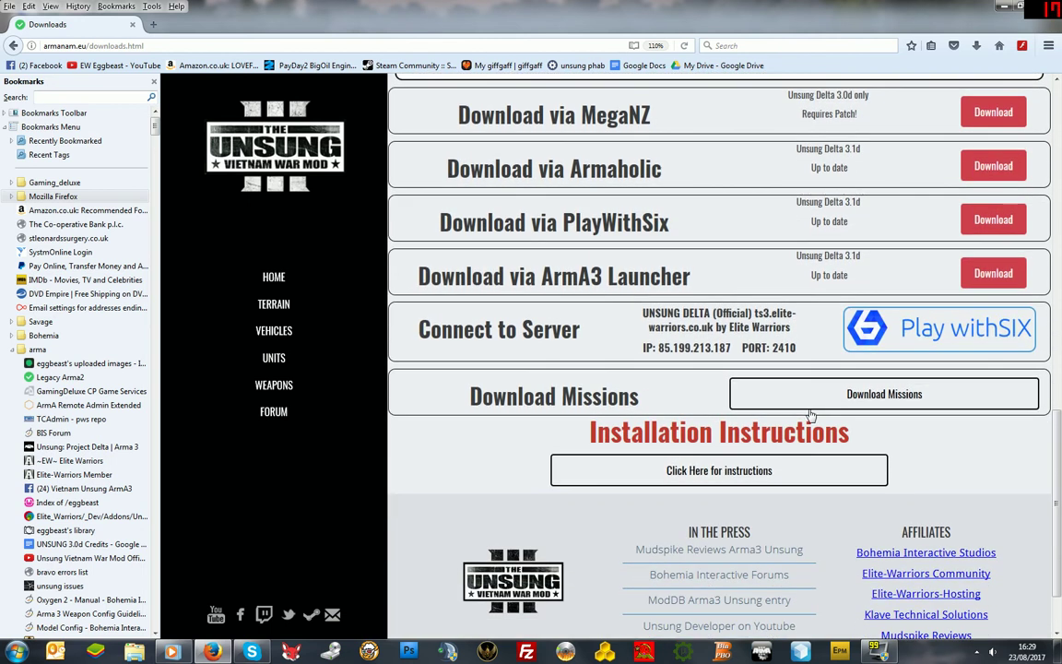
- Expand the mission downloads section and open the linked Steam Workshop favourites page
click(869, 395)
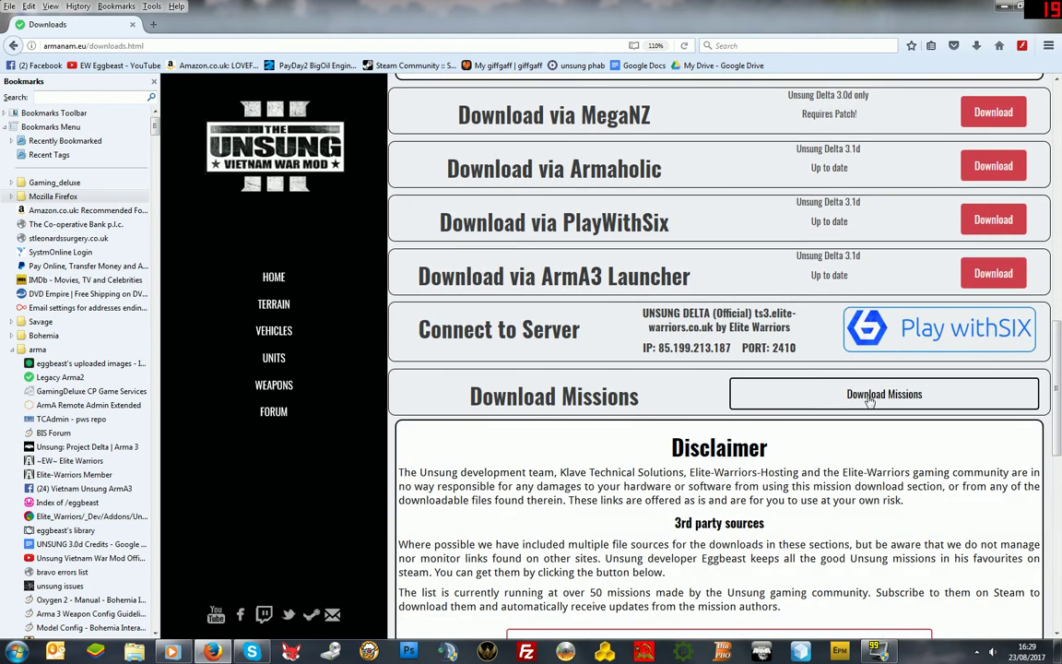
scroll(868, 398, down, 7)
click(632, 277)
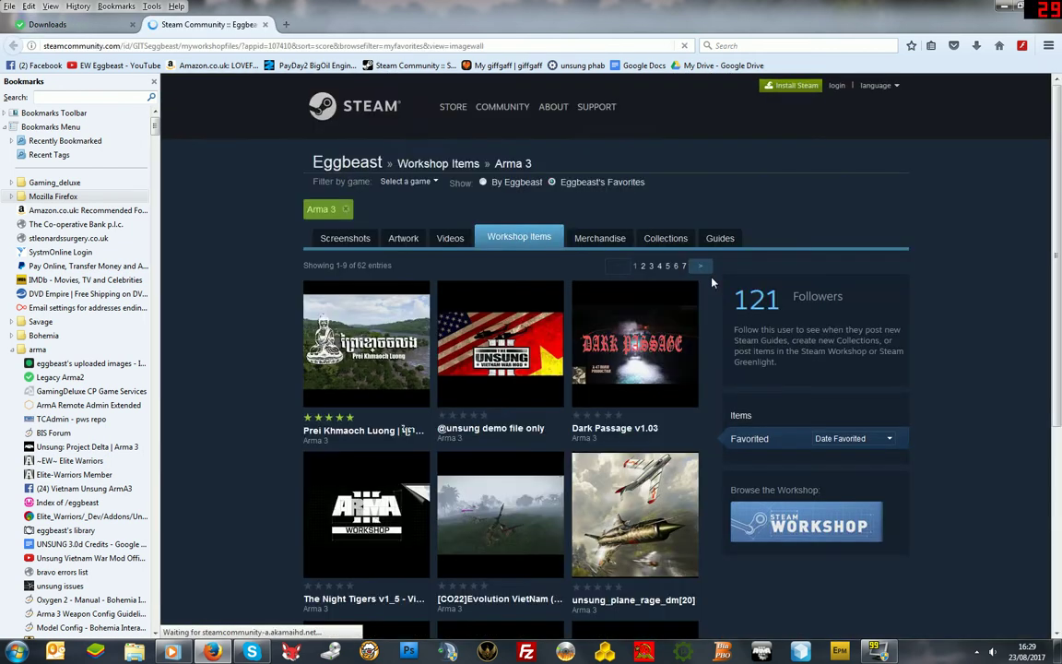
- Browse the Arma 3 Workshop favourites from page 1 through page 3 to examine the available Unsung missions
scroll(628, 351, down, 5)
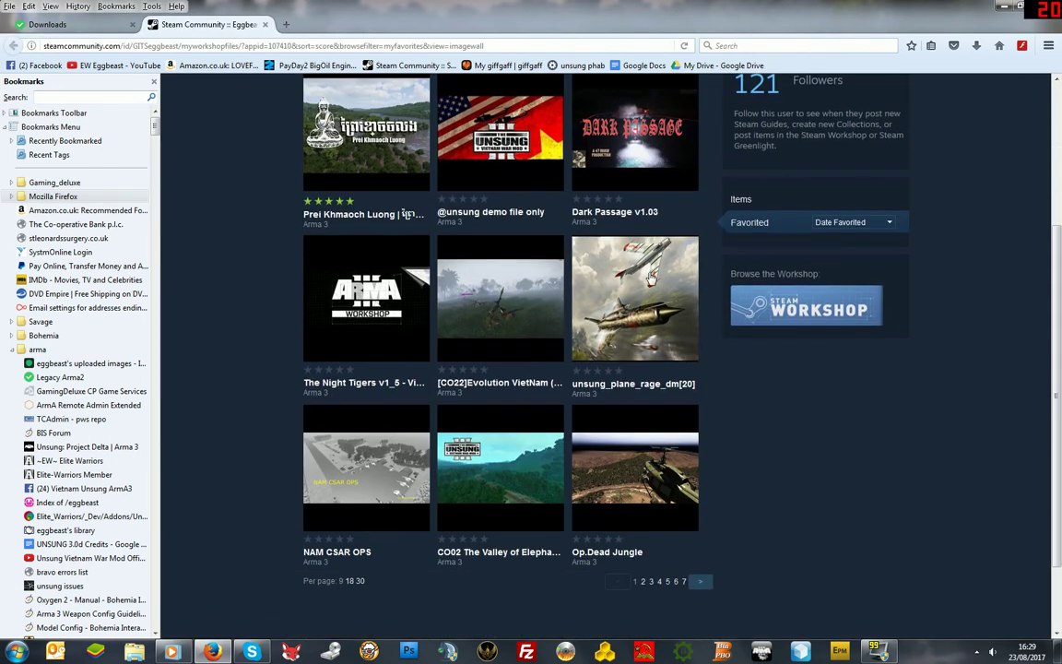
scroll(600, 406, up, 2)
scroll(586, 424, down, 1)
scroll(553, 406, up, 2)
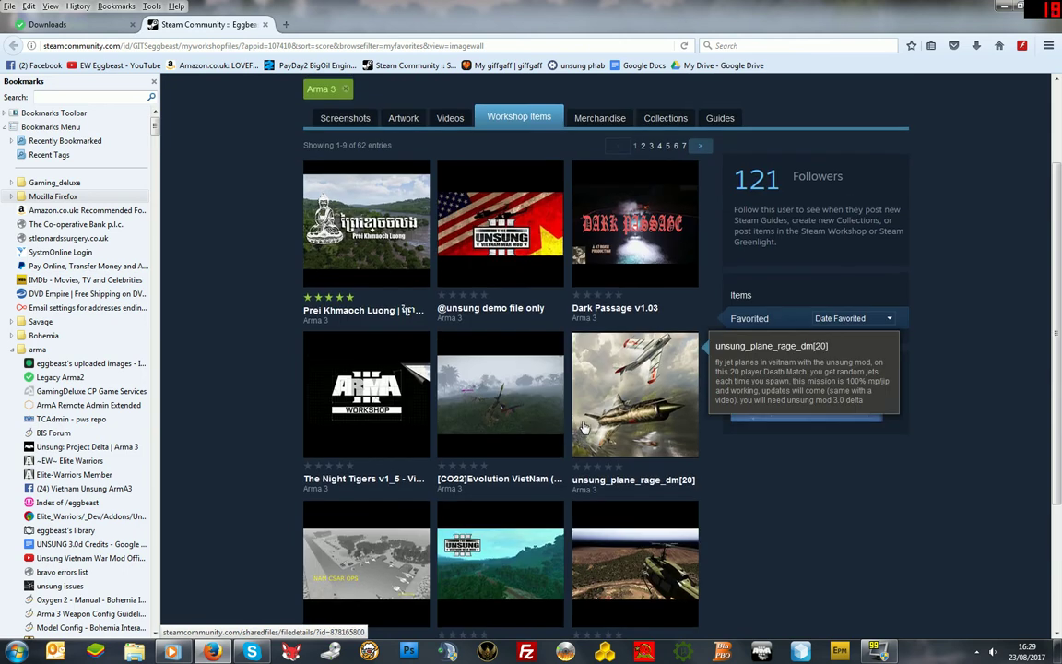
scroll(535, 405, down, 3)
scroll(538, 406, down, 1)
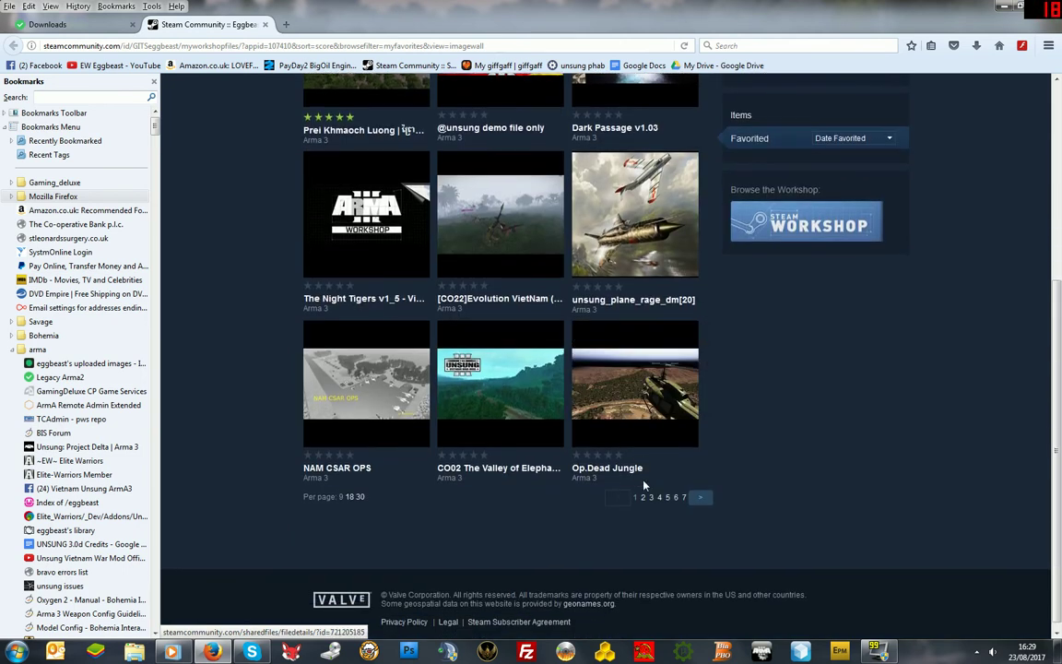
click(643, 498)
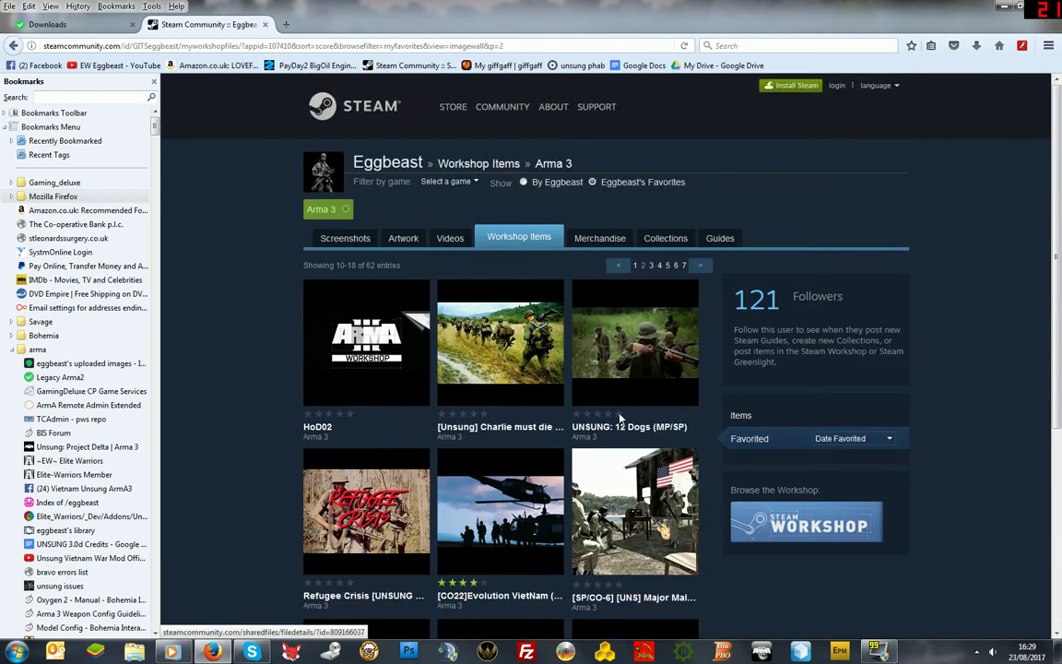
scroll(621, 417, down, 4)
scroll(621, 418, down, 3)
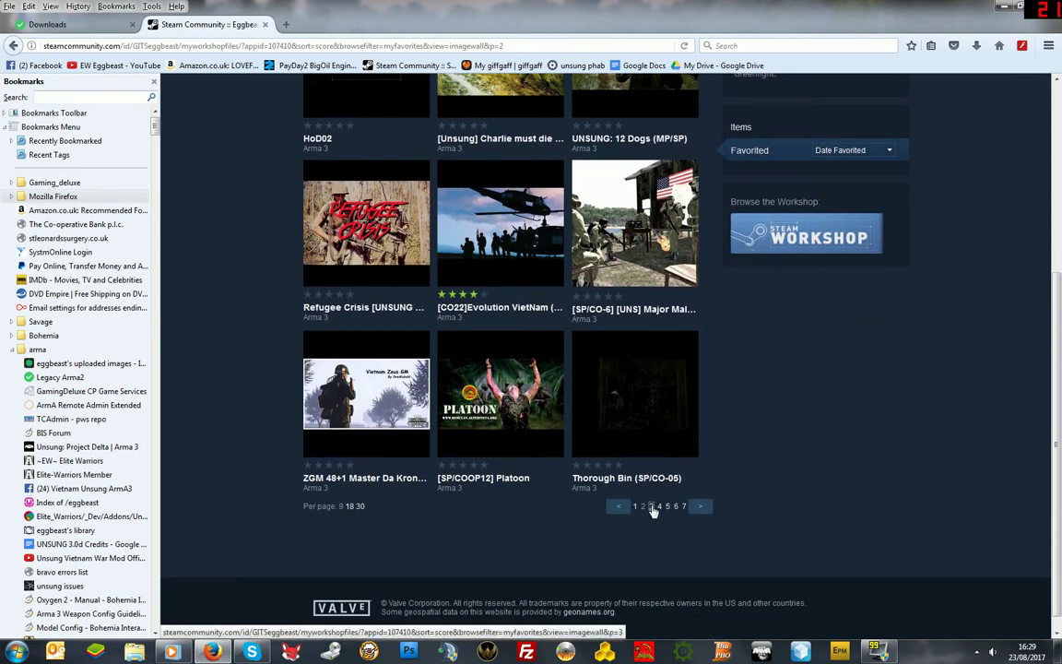
click(651, 507)
scroll(554, 357, down, 6)
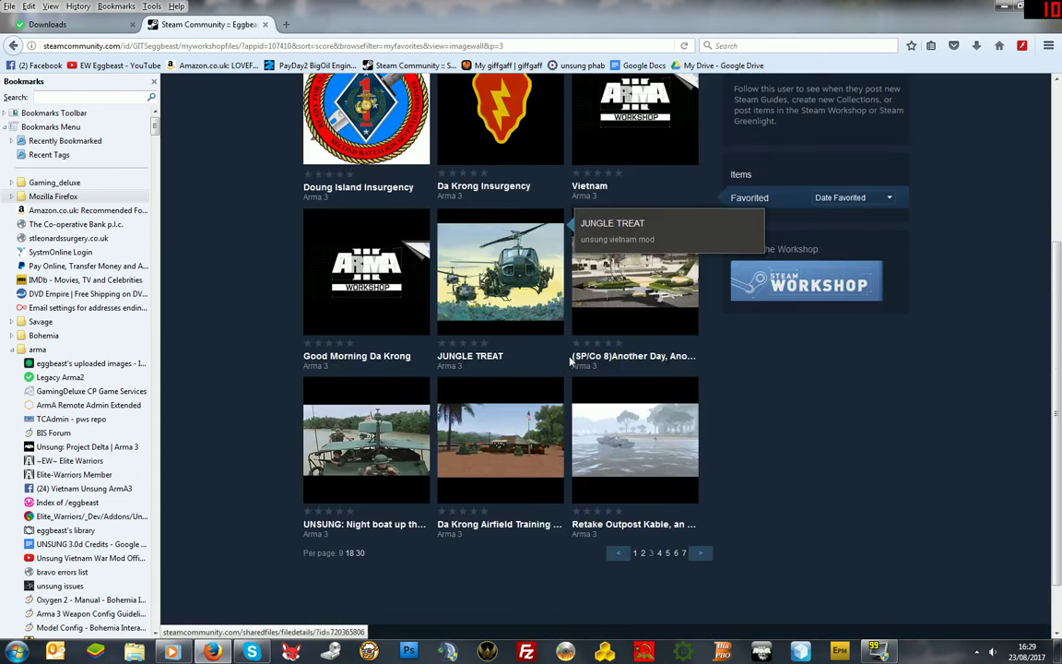
scroll(574, 355, up, 2)
scroll(576, 353, up, 1)
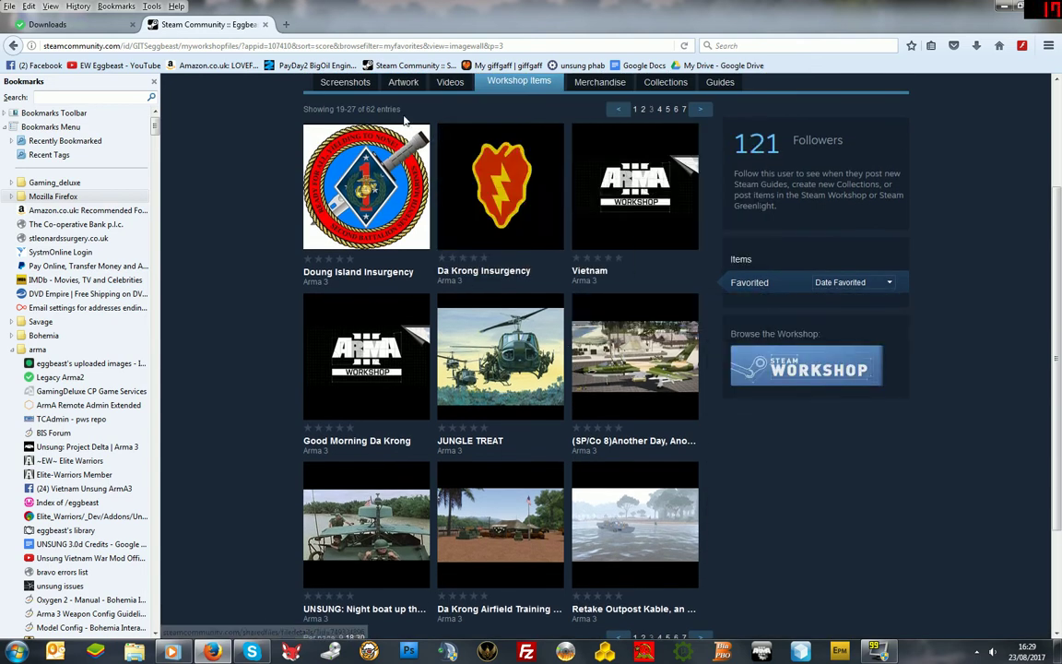
- Close the Steam Workshop page, look over the remaining mod downloads and minimise the browser window
click(265, 25)
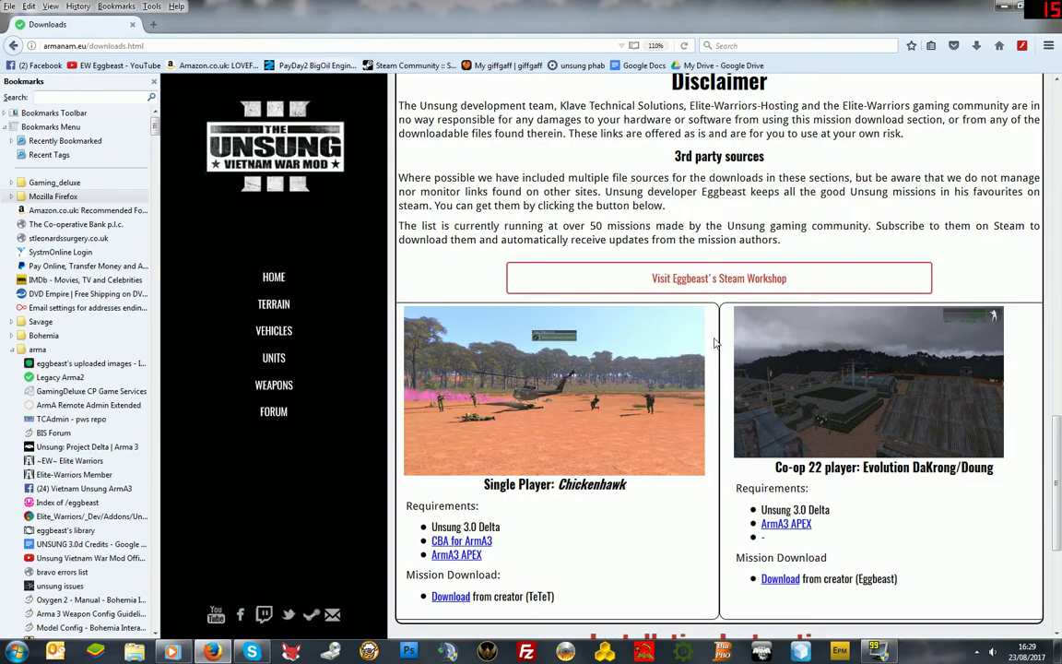
scroll(643, 304, down, 3)
scroll(643, 305, up, 5)
scroll(642, 304, up, 9)
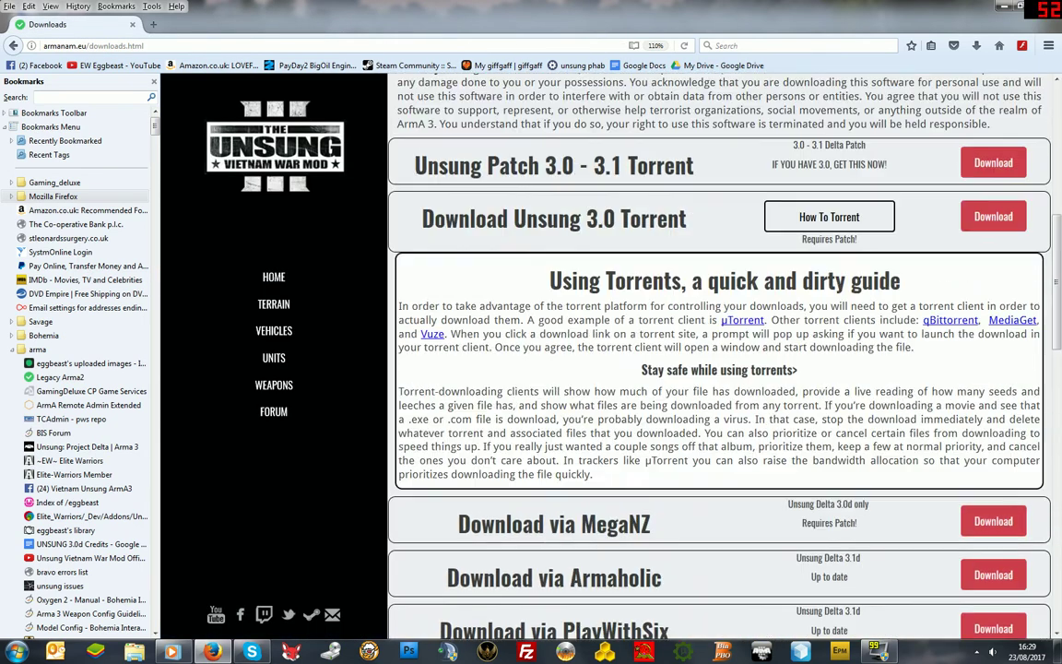
click(1005, 8)
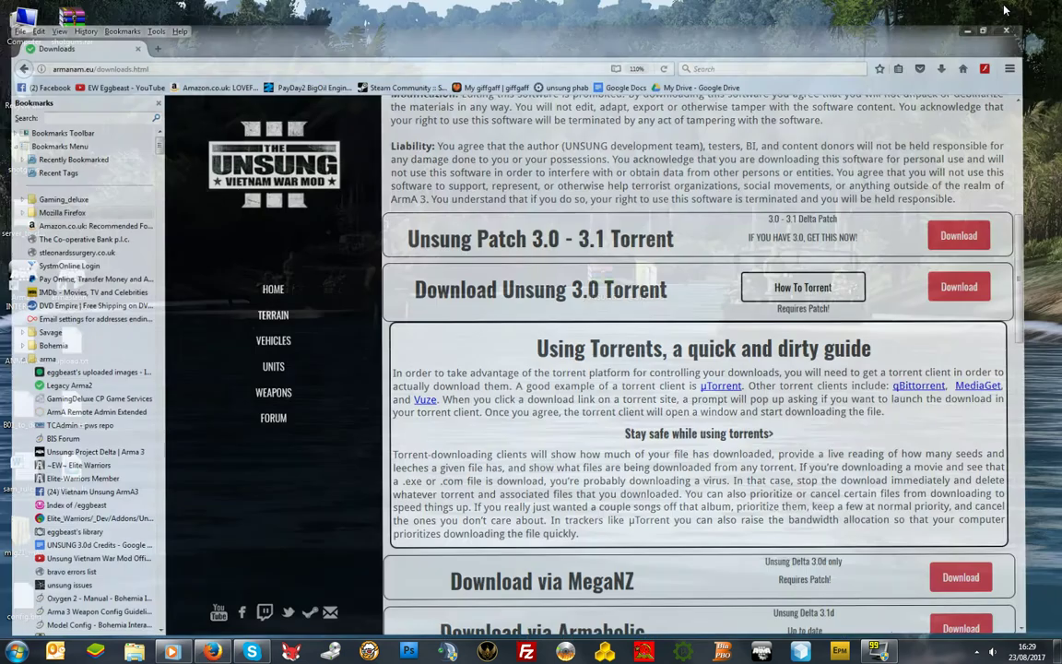
click(609, 293)
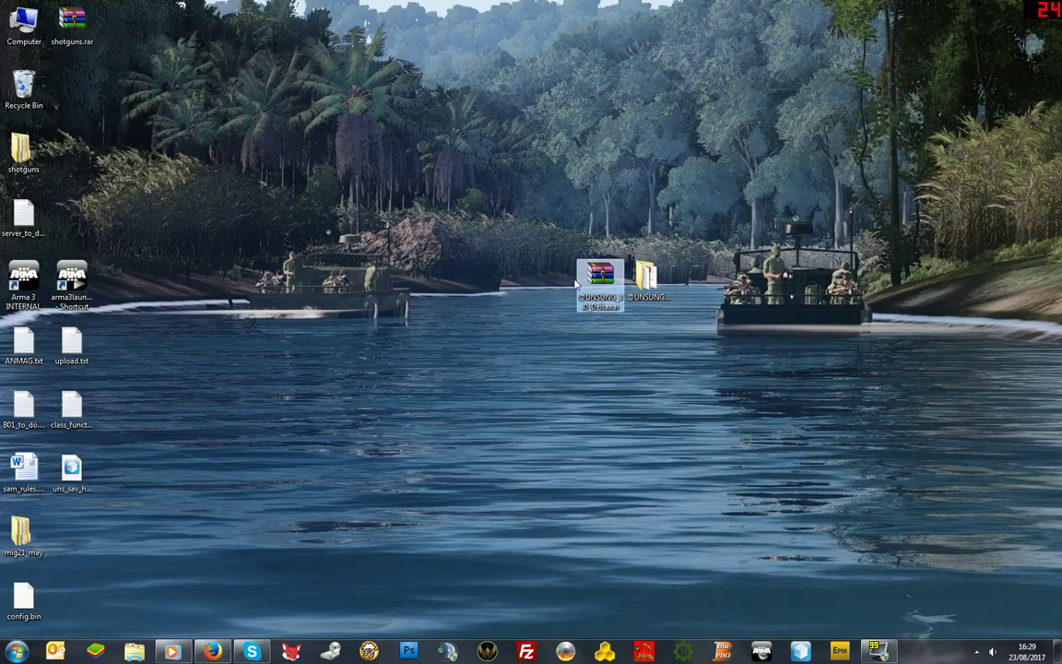
drag(575, 283, 489, 336)
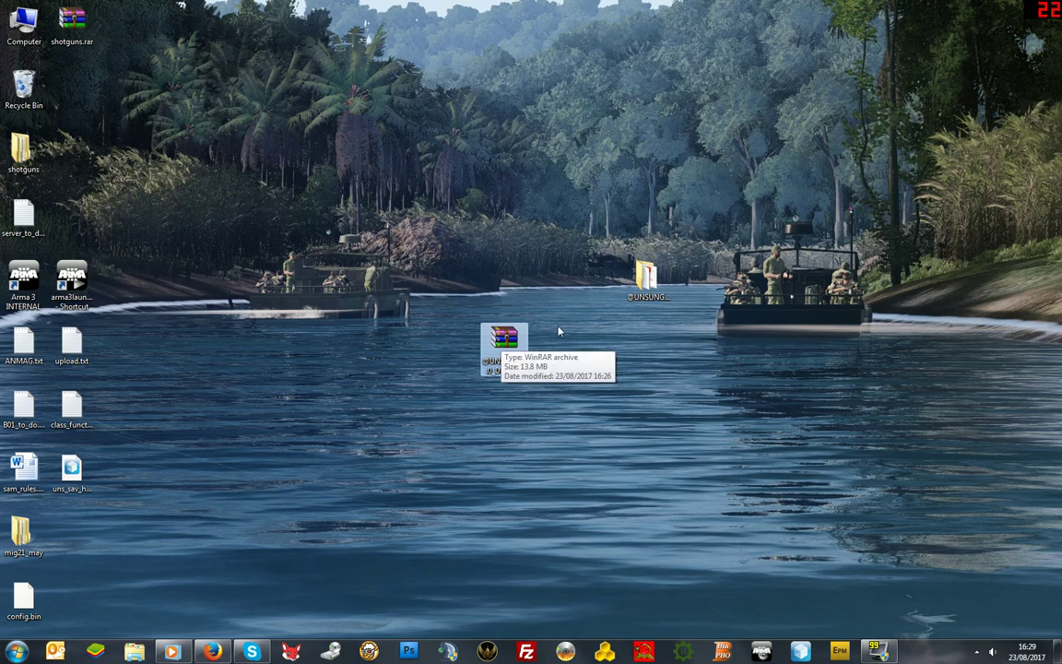
click(659, 282)
key(Delete)
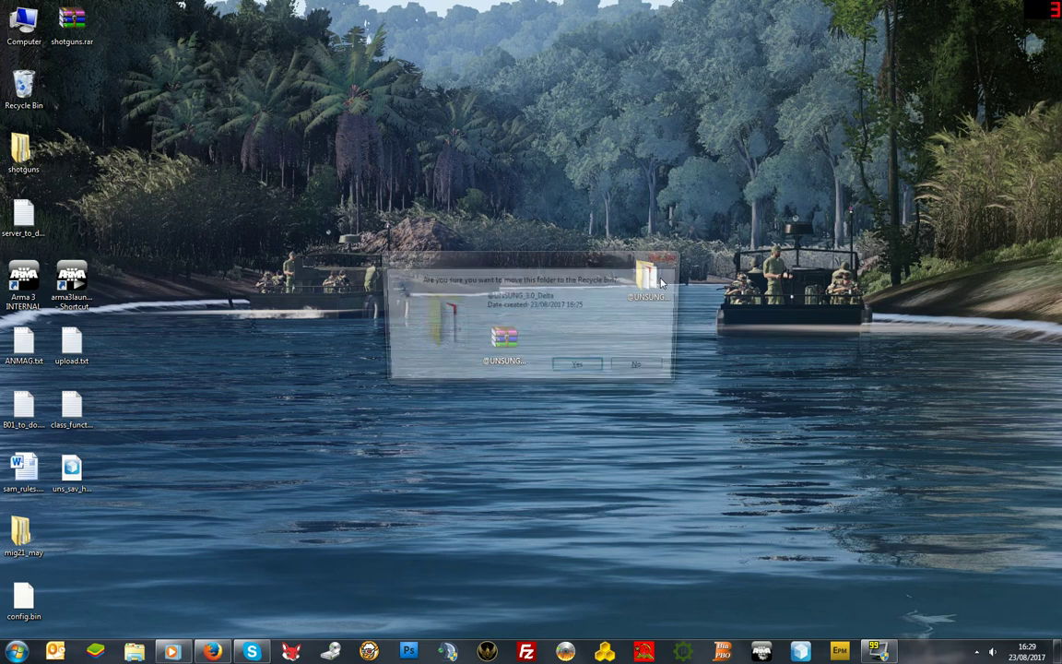
key(Return)
click(506, 344)
right_click(510, 343)
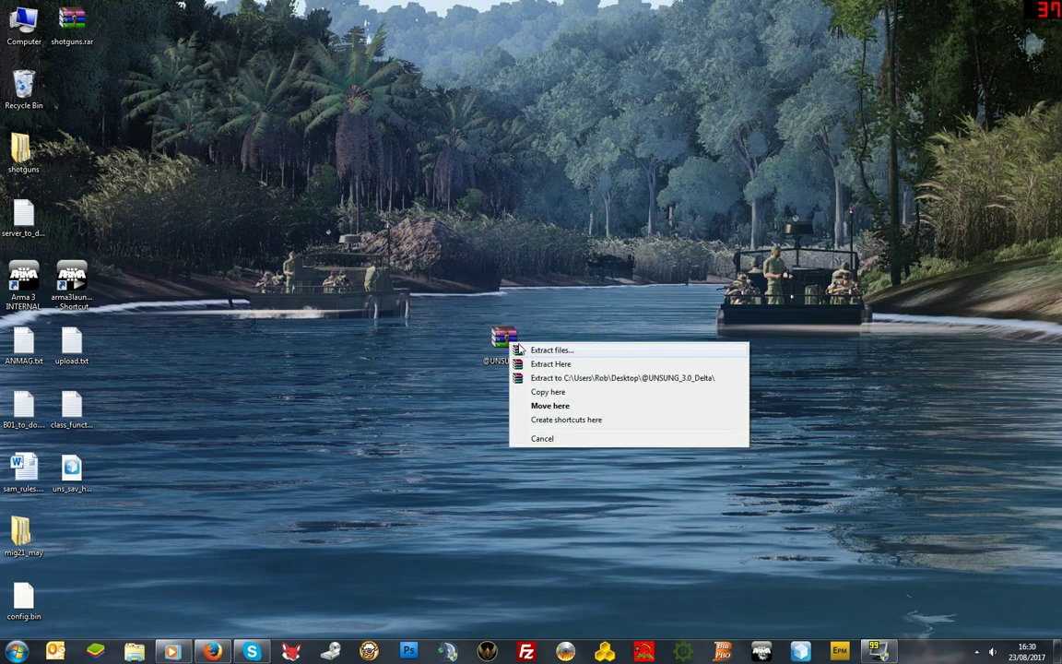
click(552, 301)
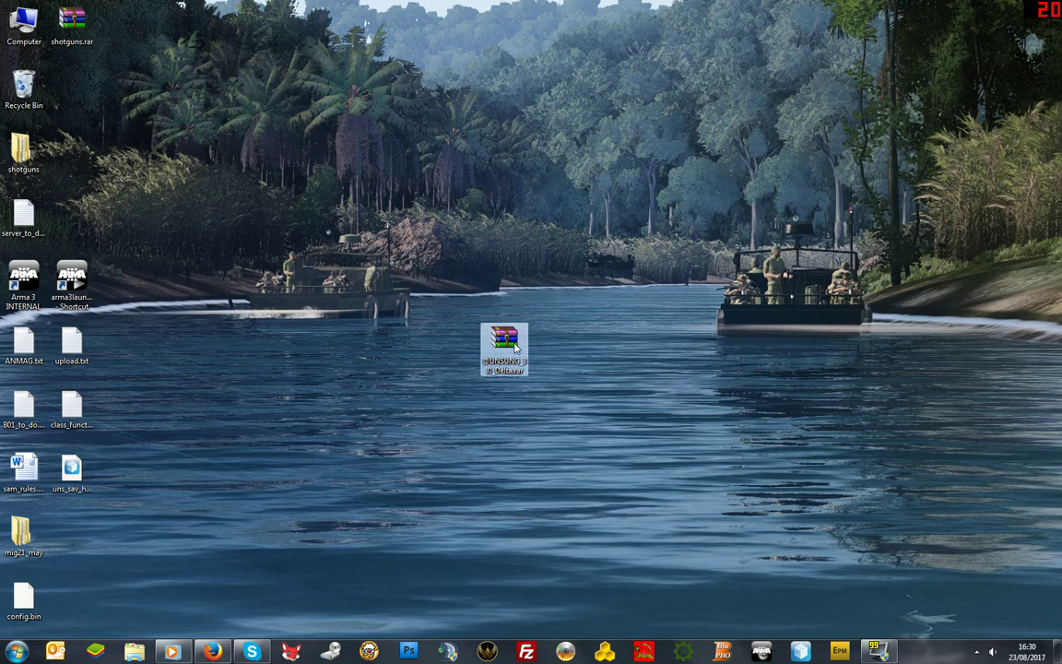
right_click(515, 347)
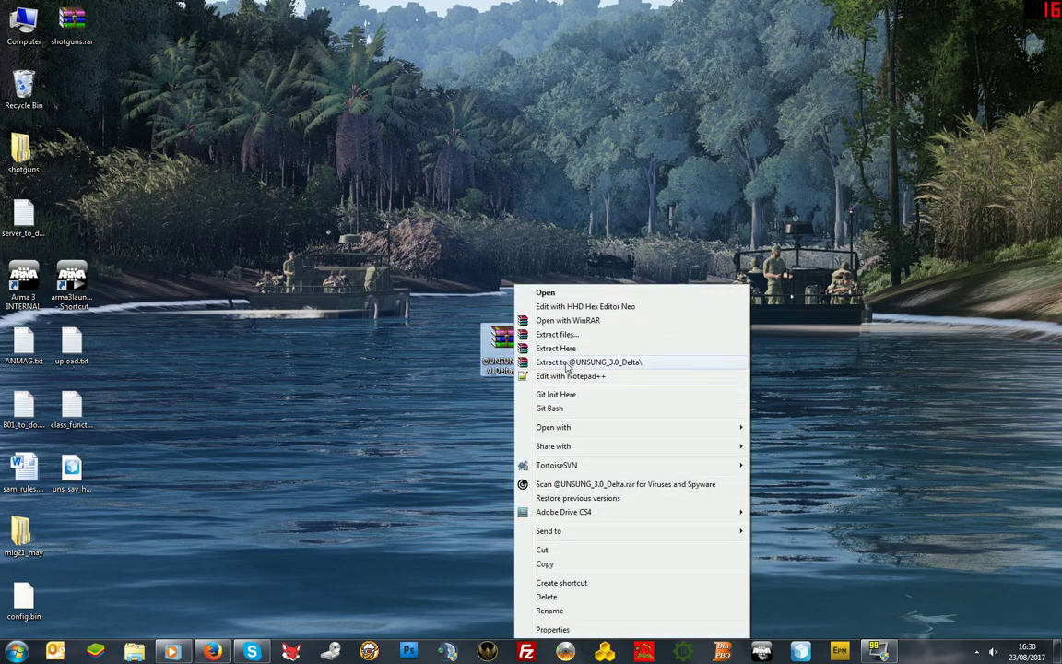
click(595, 362)
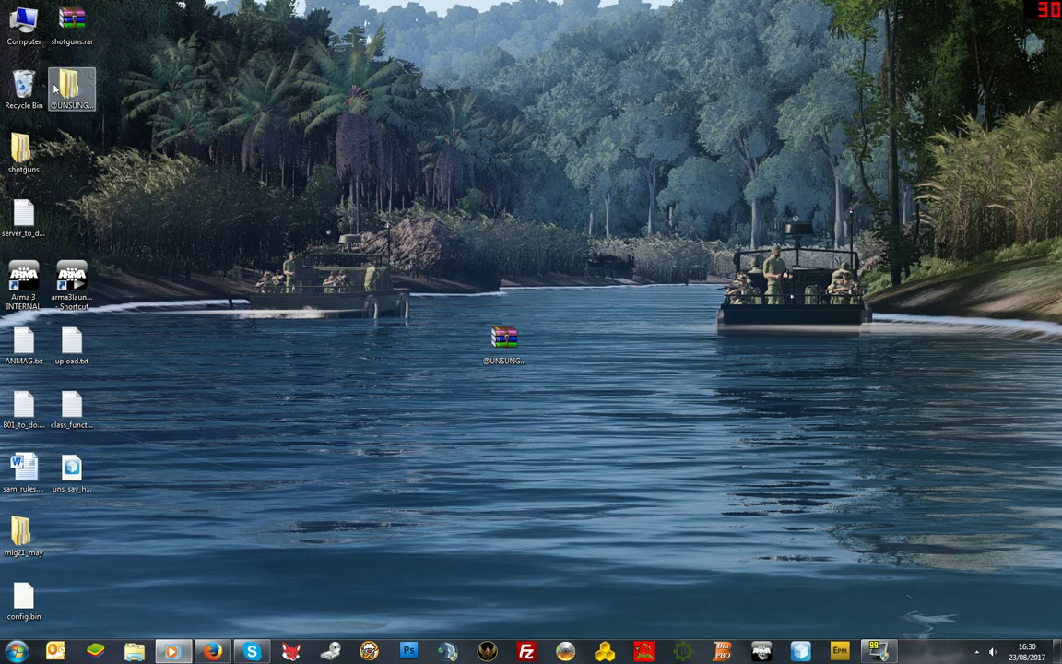
drag(73, 97, 597, 359)
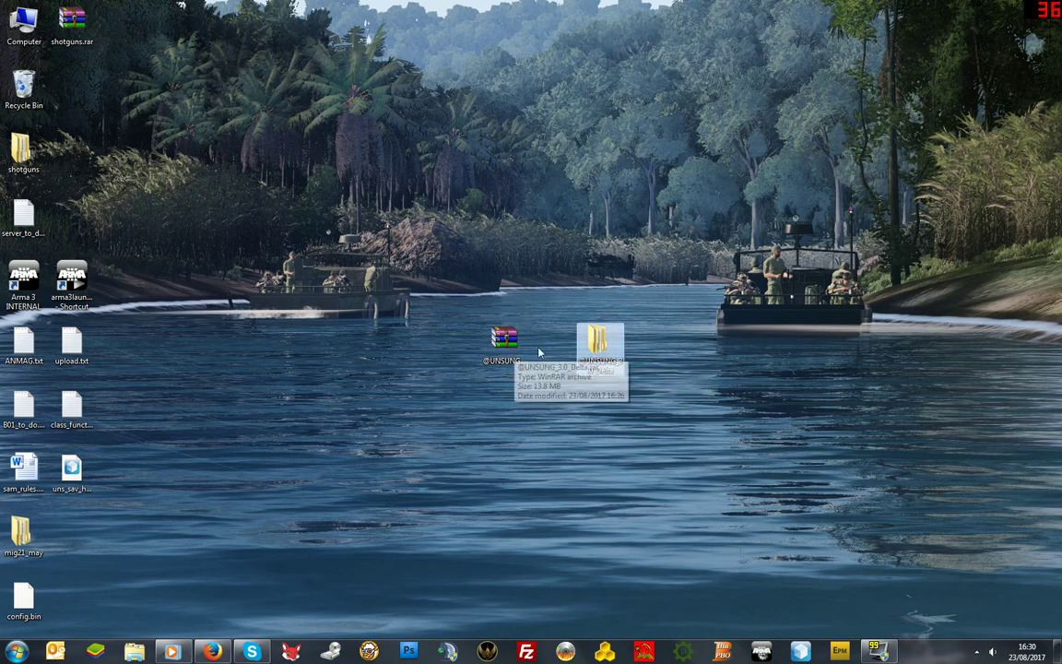
double_click(595, 350)
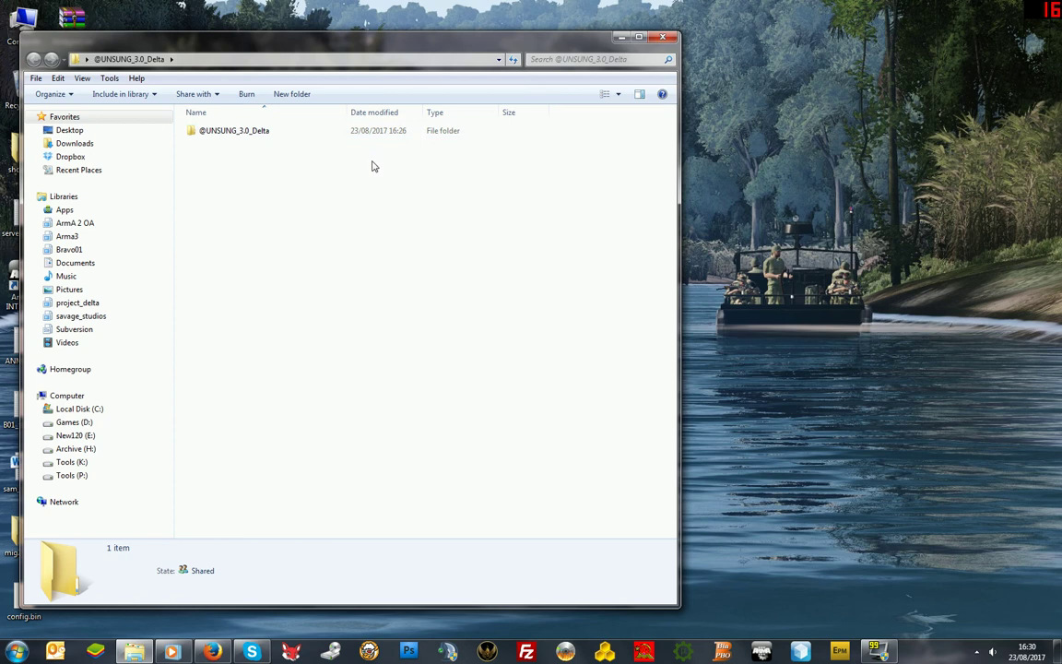
click(246, 135)
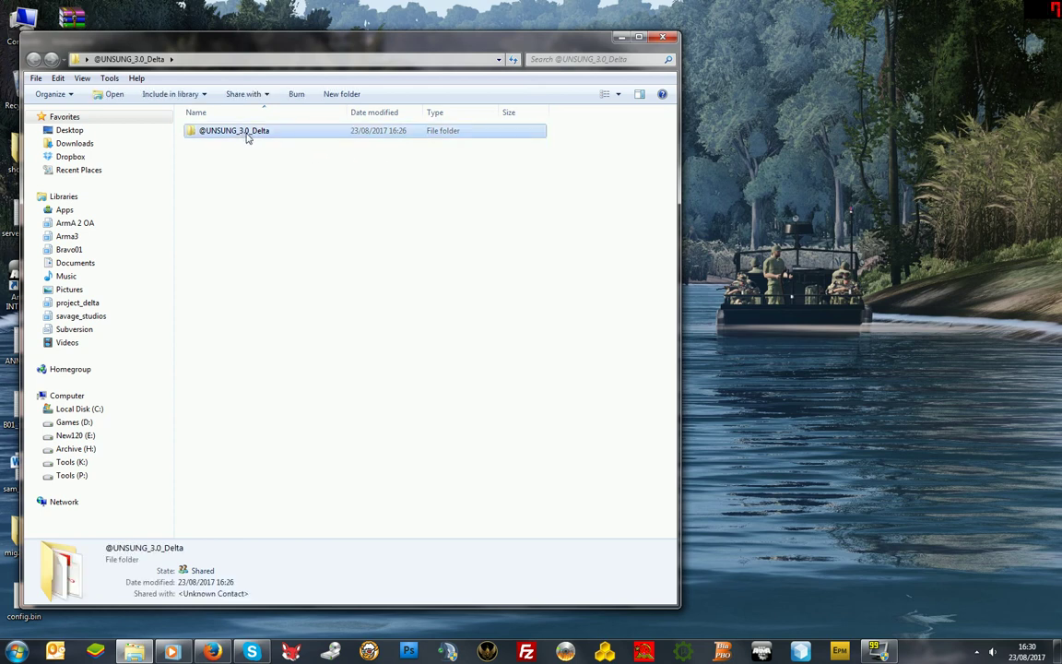
click(691, 242)
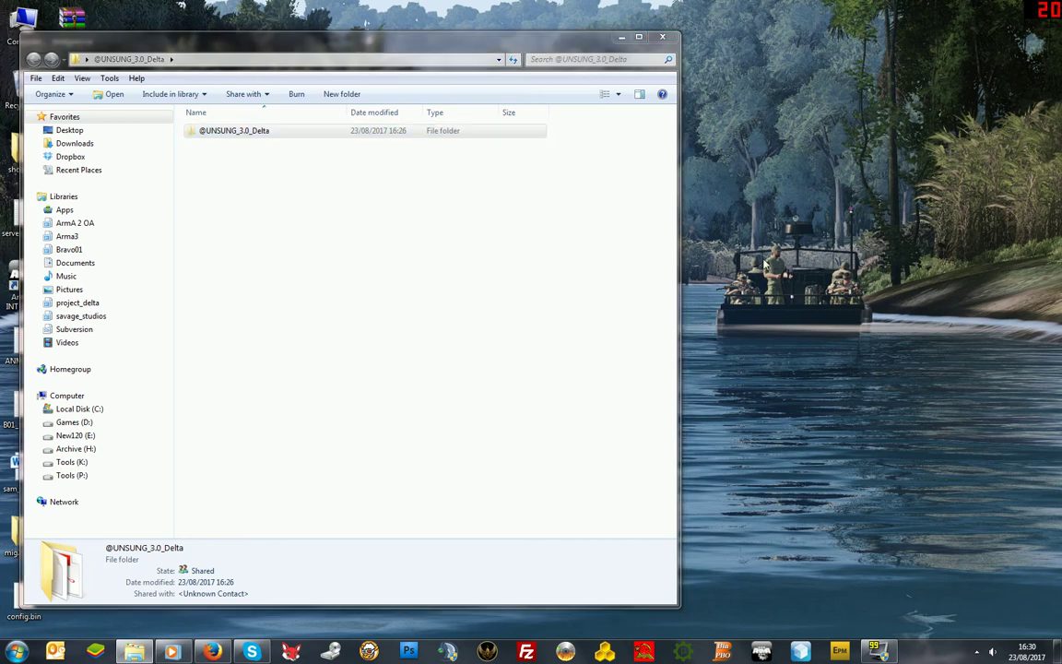
click(662, 37)
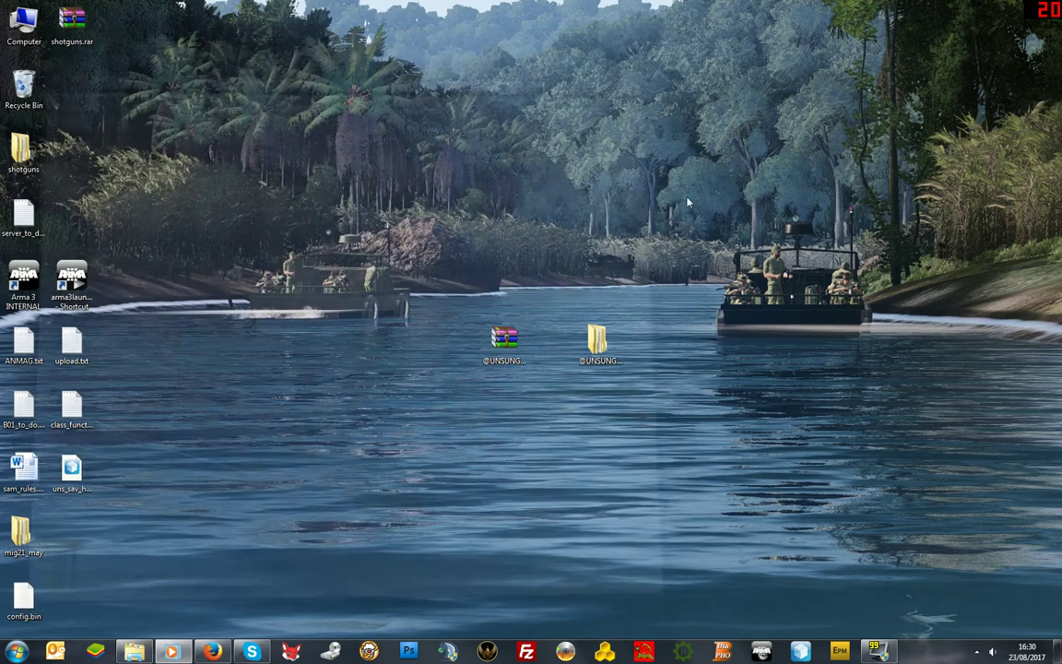
right_click(676, 298)
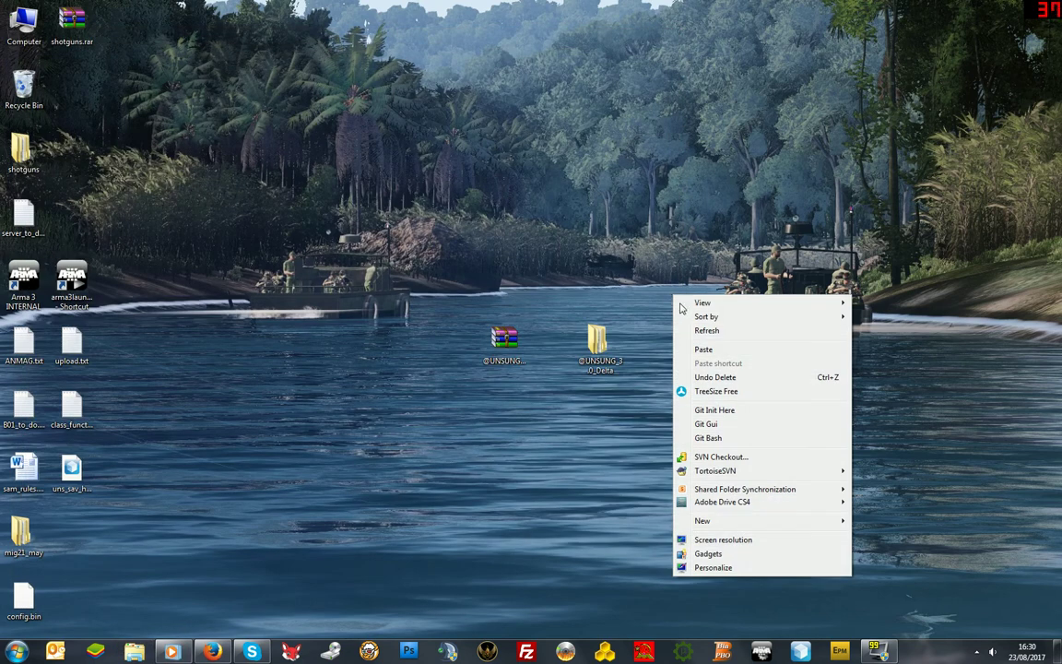
click(703, 349)
click(582, 444)
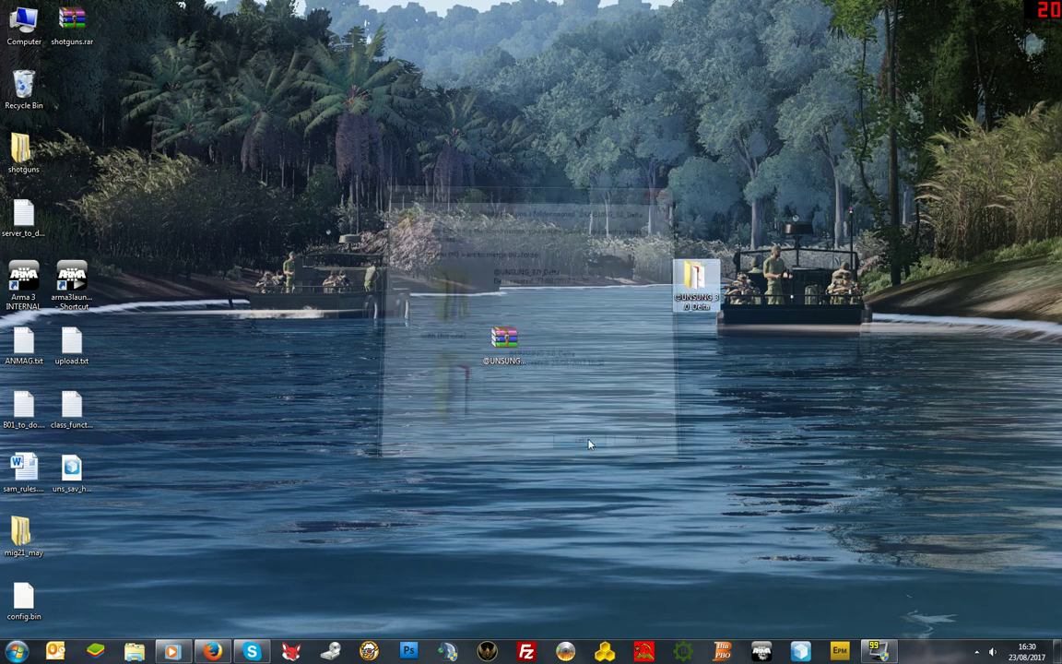
double_click(706, 305)
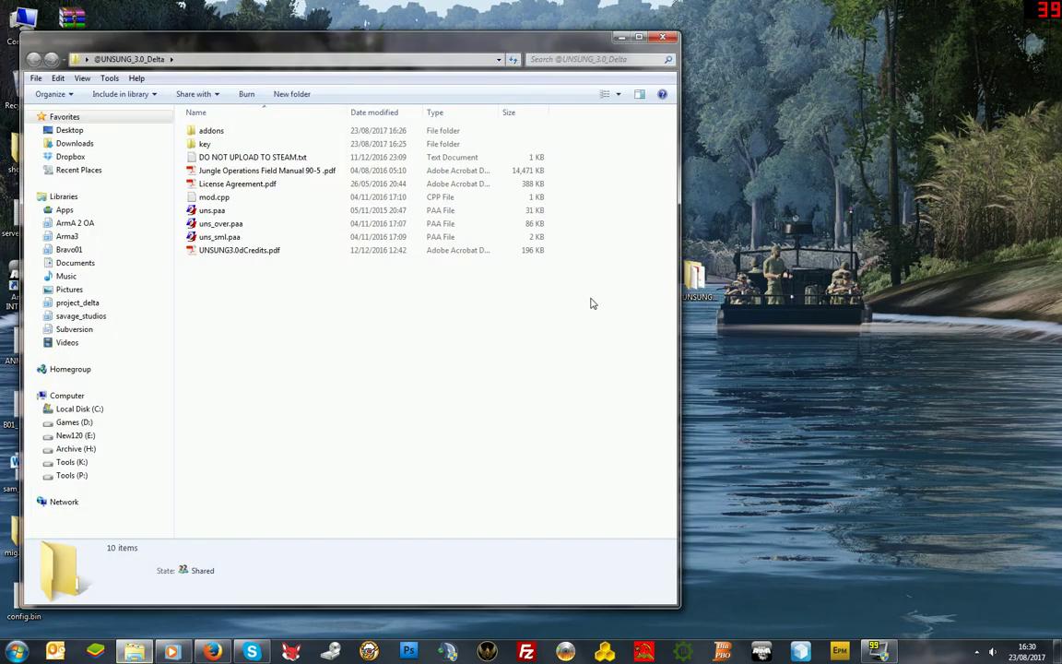
click(210, 135)
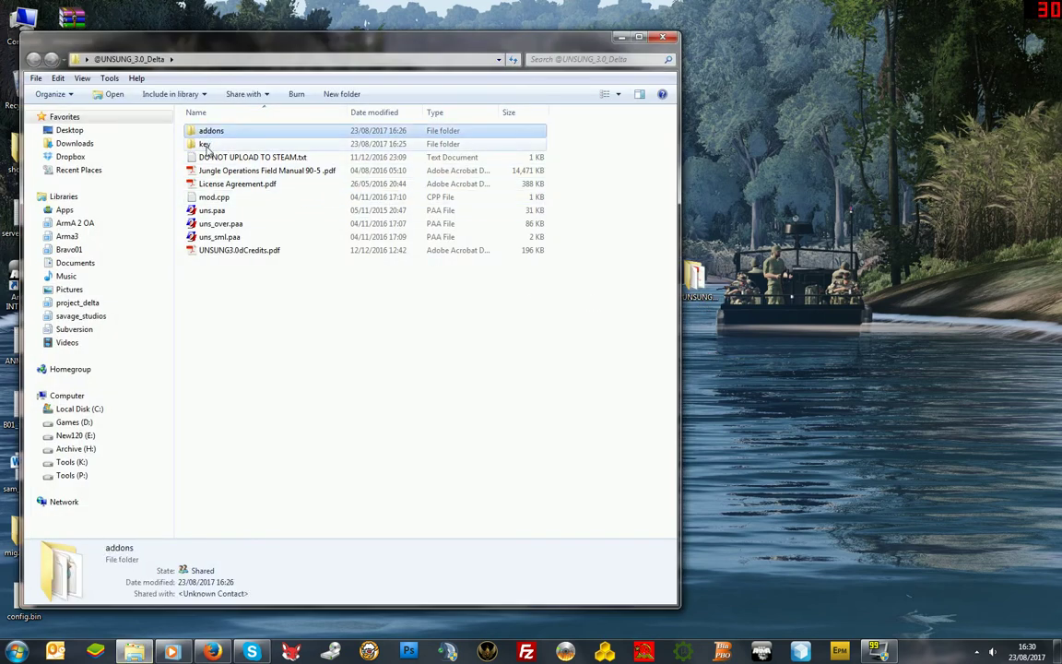
click(206, 145)
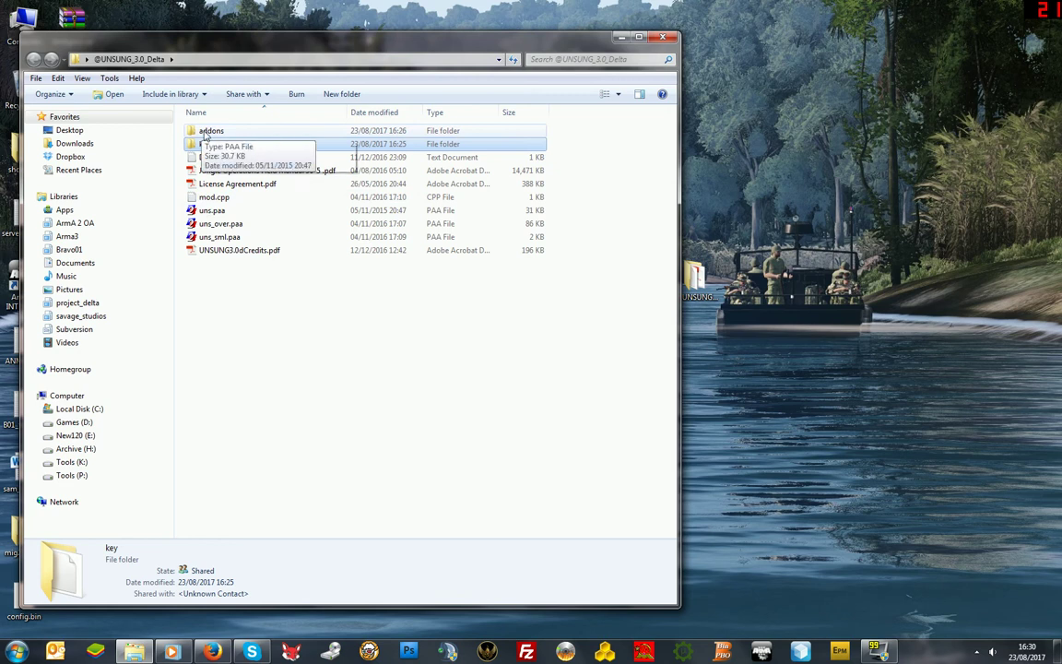
click(230, 173)
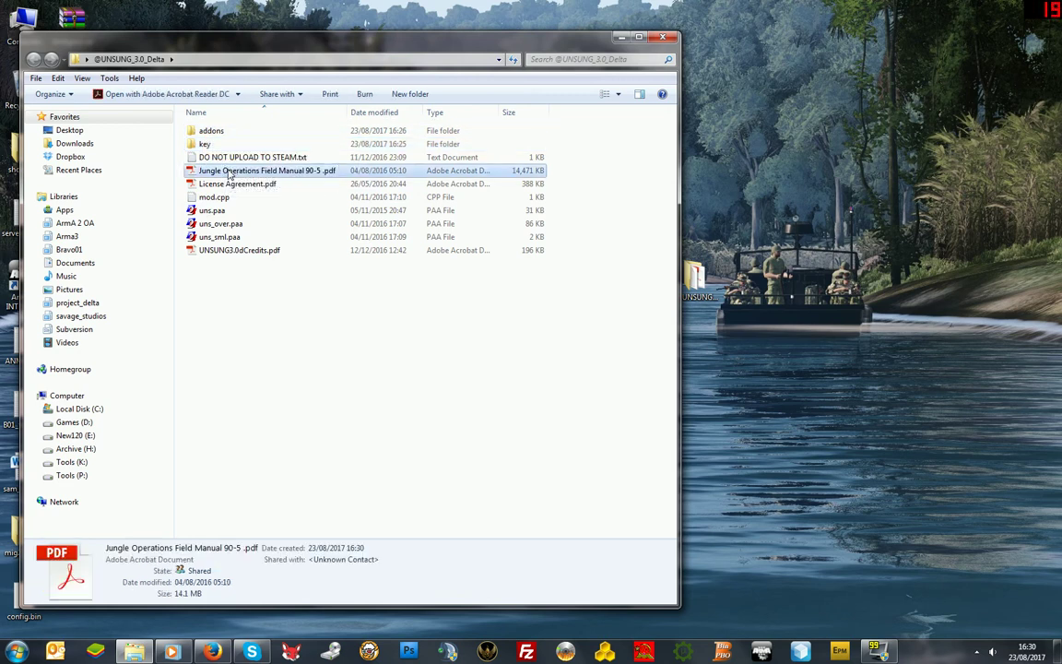
double_click(211, 132)
scroll(265, 225, down, 2)
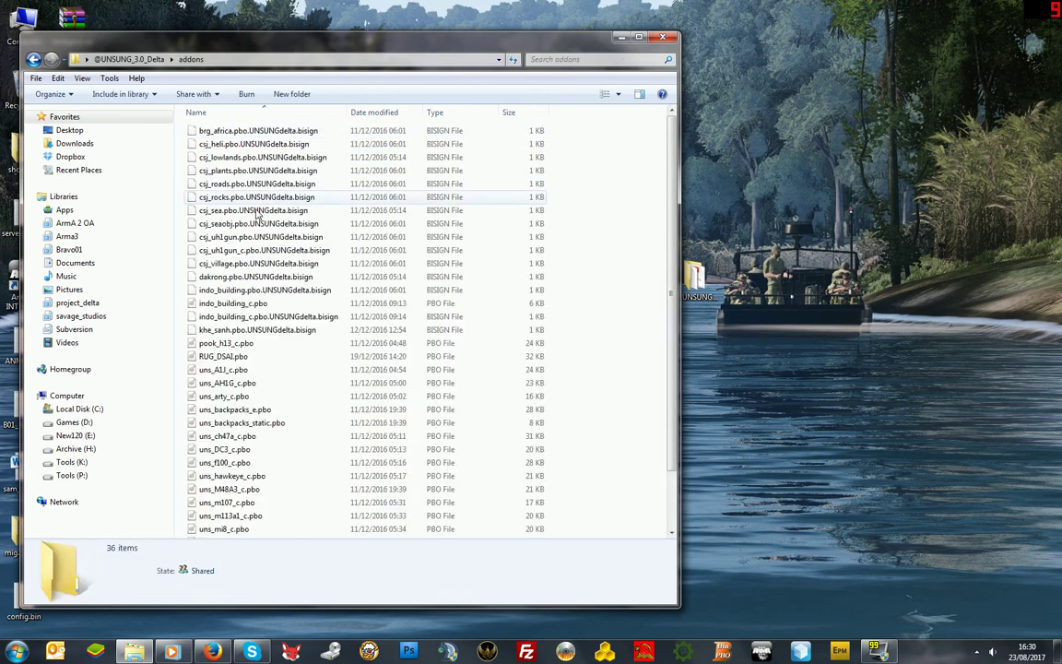
scroll(265, 225, up, 2)
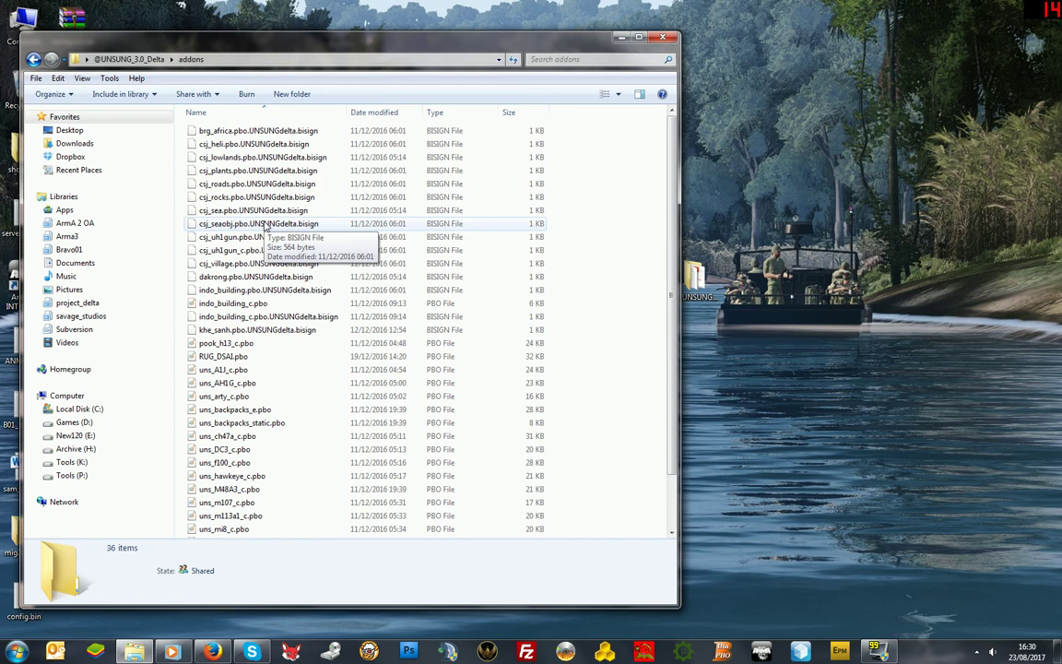
scroll(264, 225, down, 2)
scroll(266, 263, up, 2)
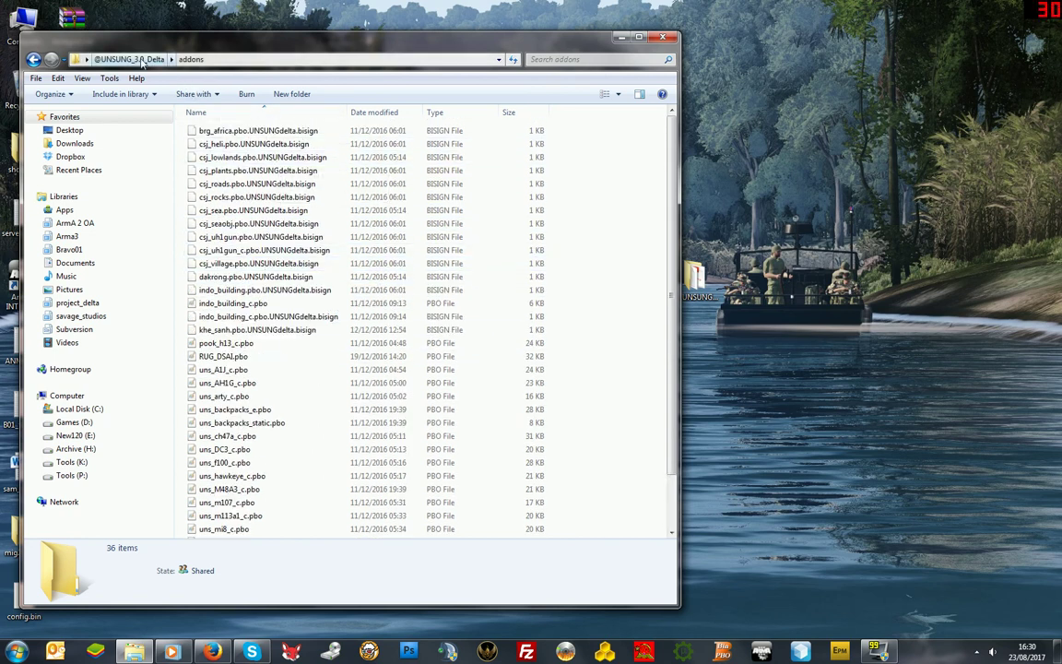
- Examine the key subfolder with UNSUNGdelta.bikey and the DO NOT UPLOAD TO STEAM.txt entry, and close the folder window
click(138, 59)
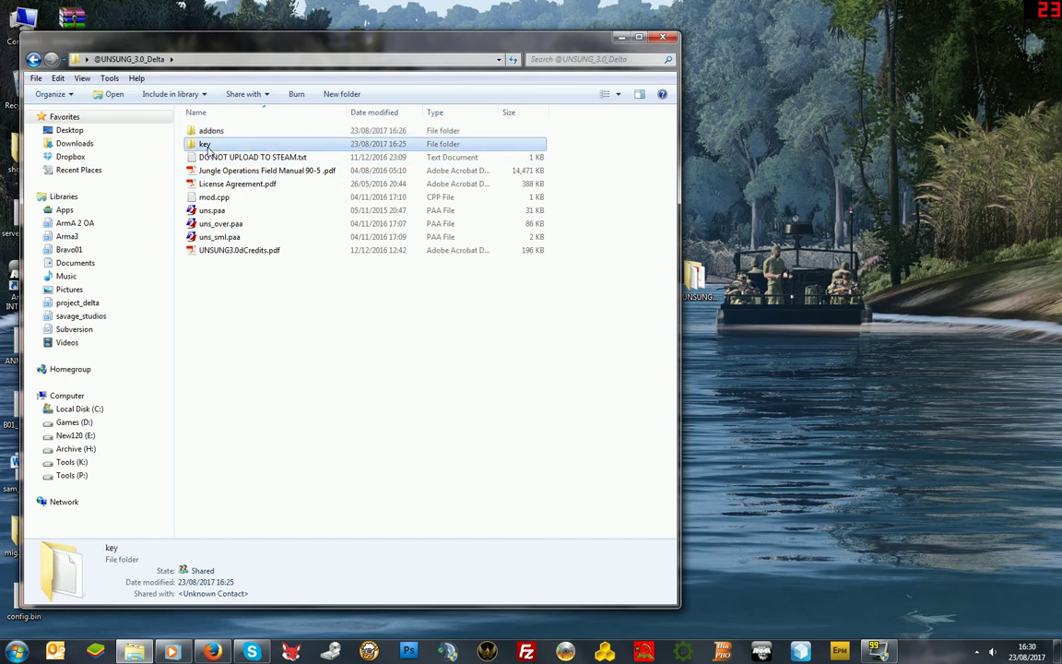
double_click(205, 145)
click(247, 138)
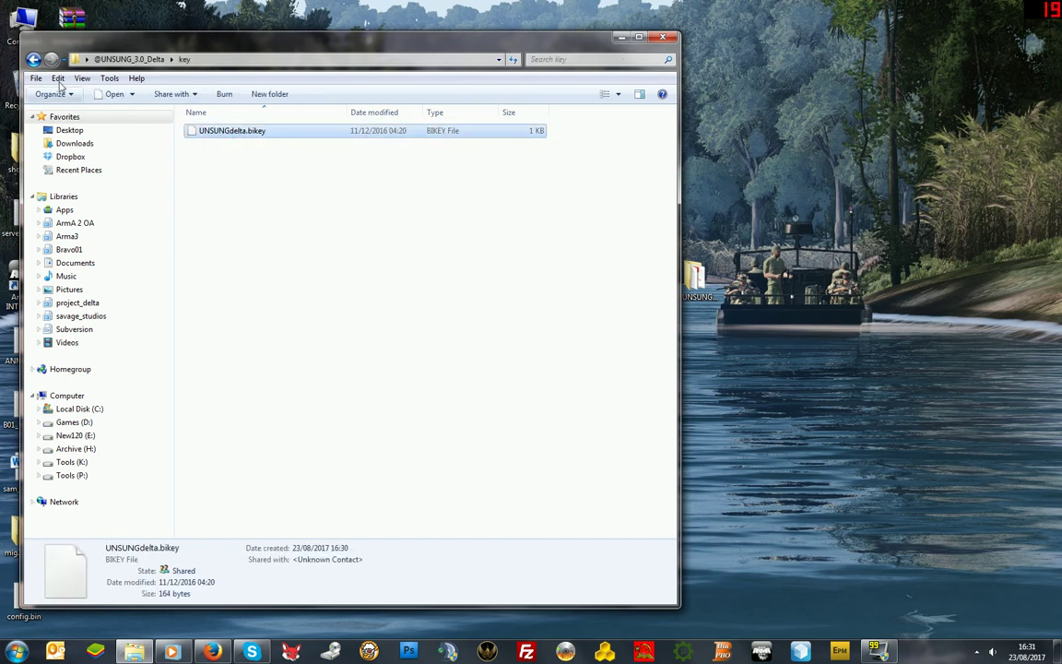
click(33, 59)
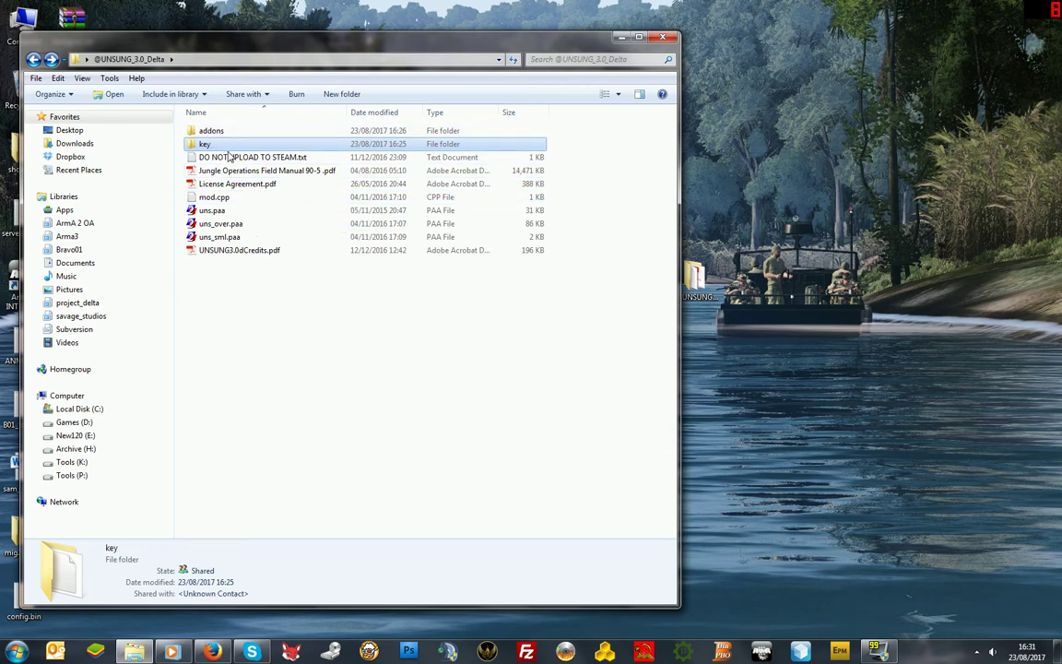
click(212, 160)
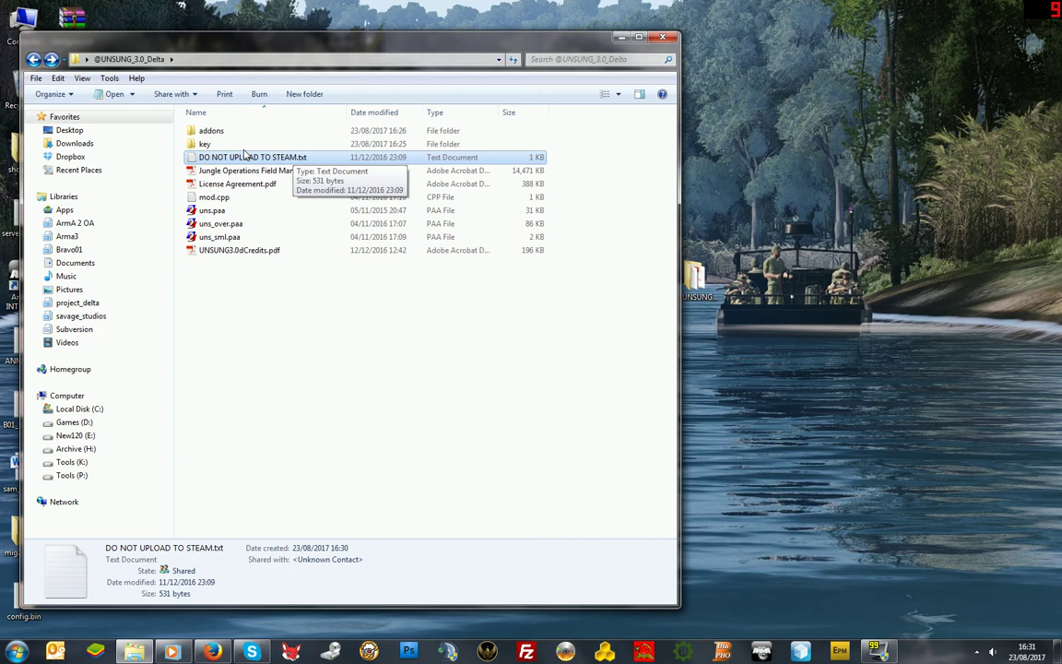
double_click(213, 131)
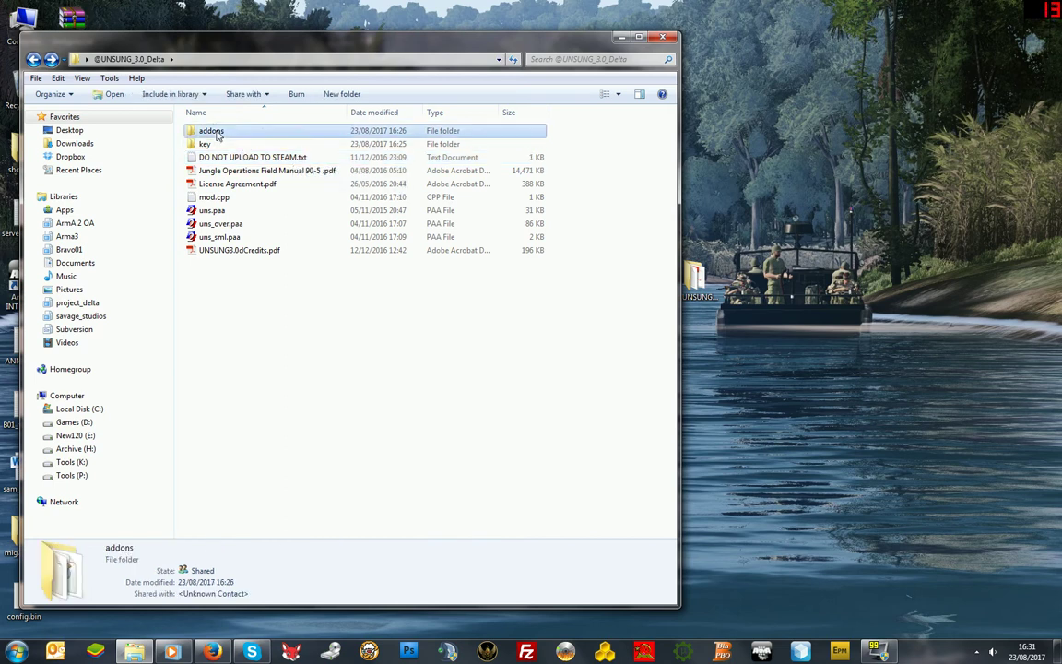
click(668, 39)
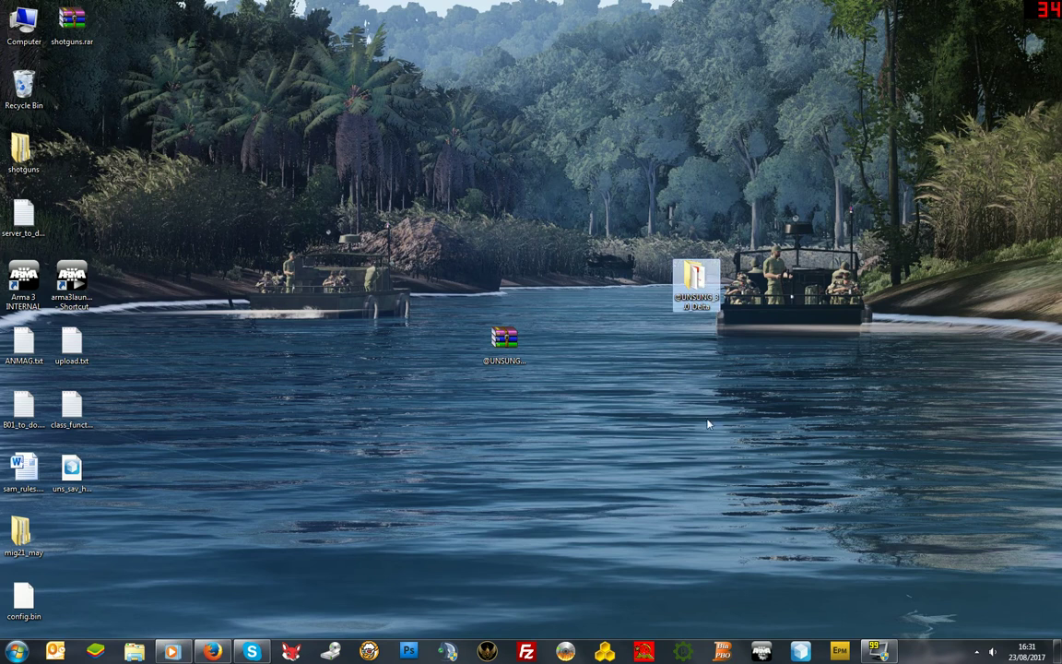
- Switch to Steam and open the games library
click(976, 652)
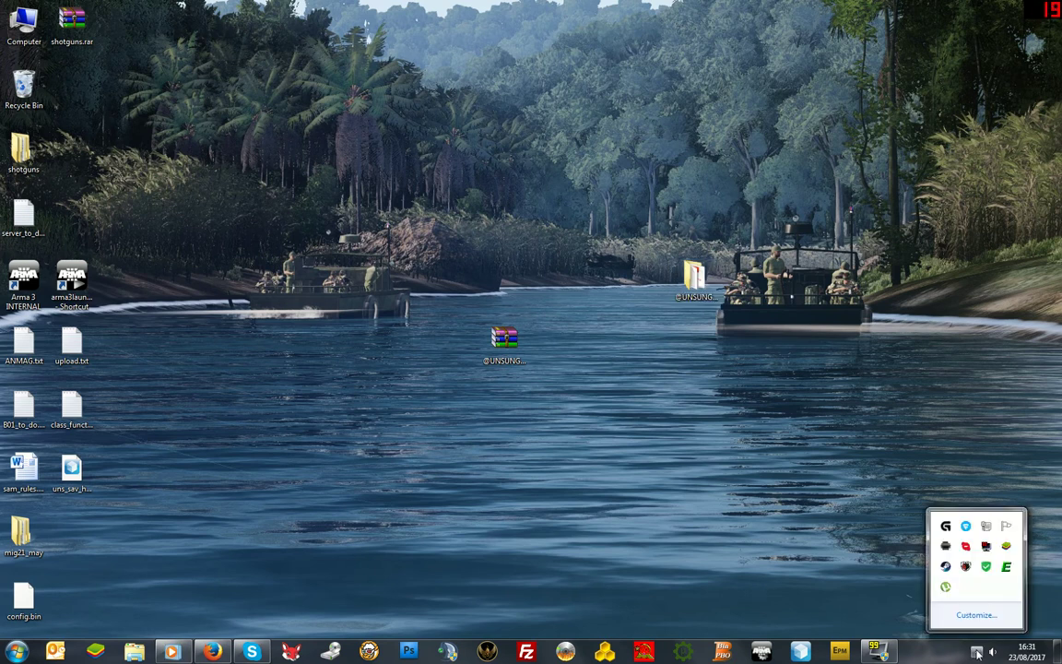
click(945, 567)
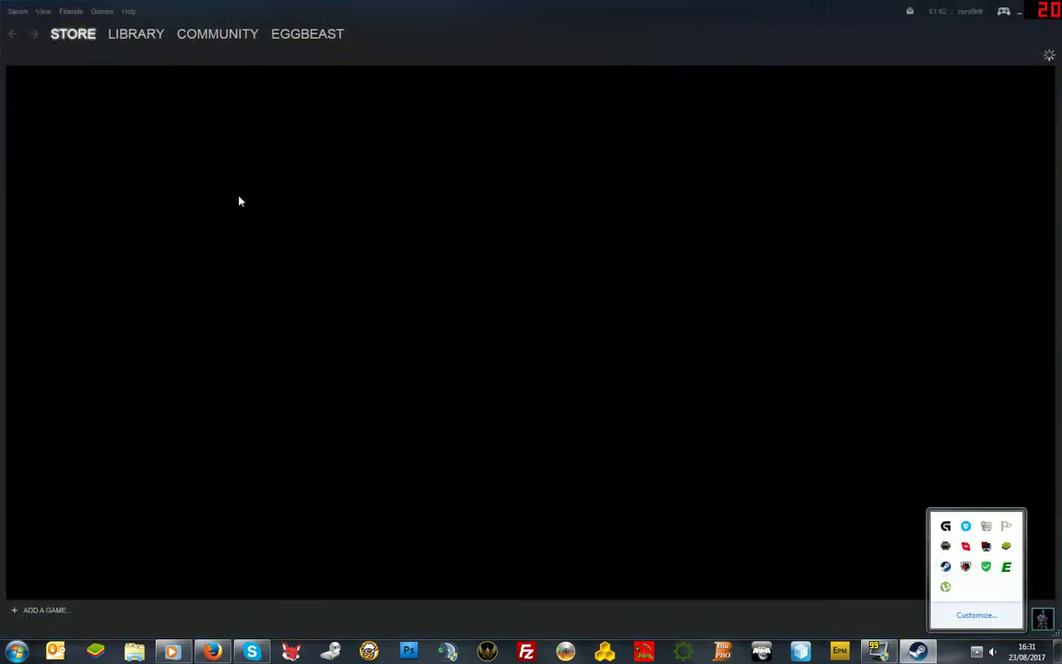
click(100, 11)
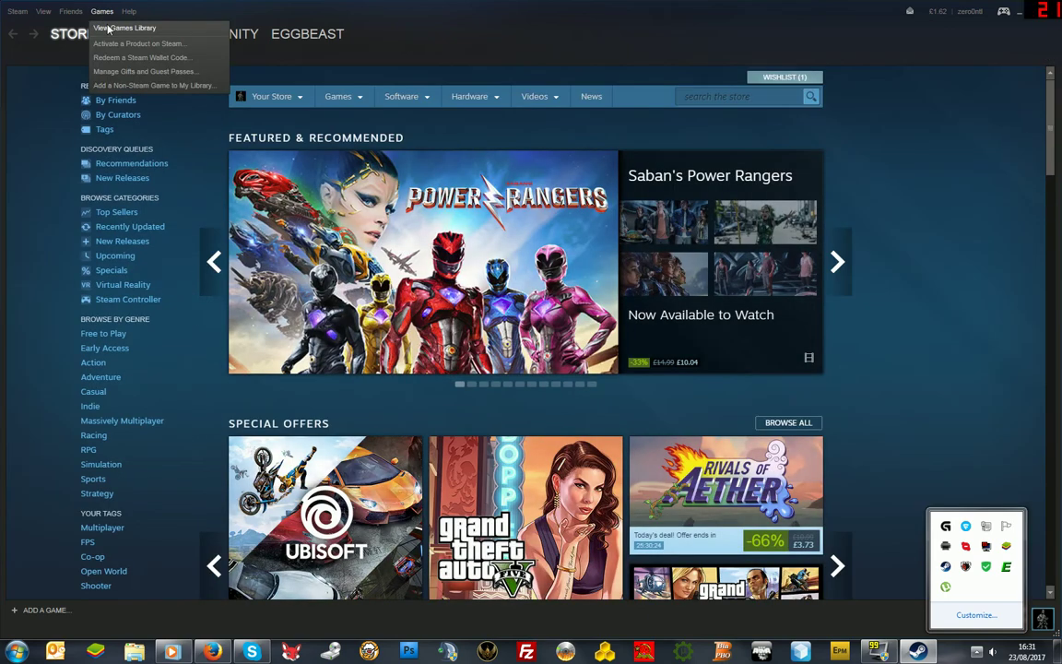
click(111, 29)
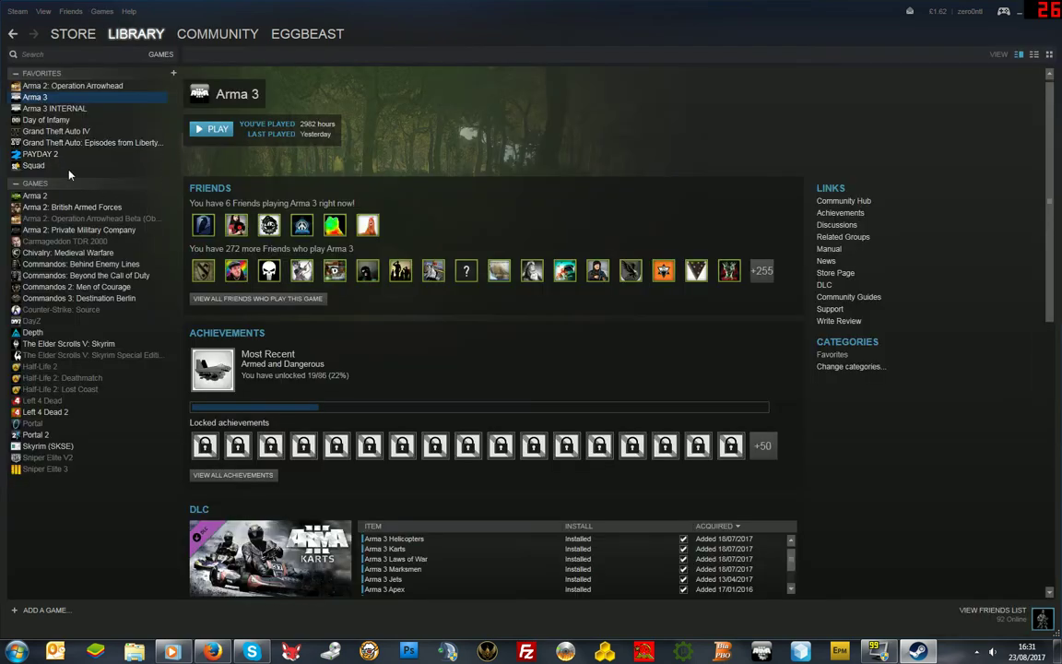
- Browse to the local install folder of Arma 3 from its properties, and close the properties dialog and the Steam window
right_click(54, 97)
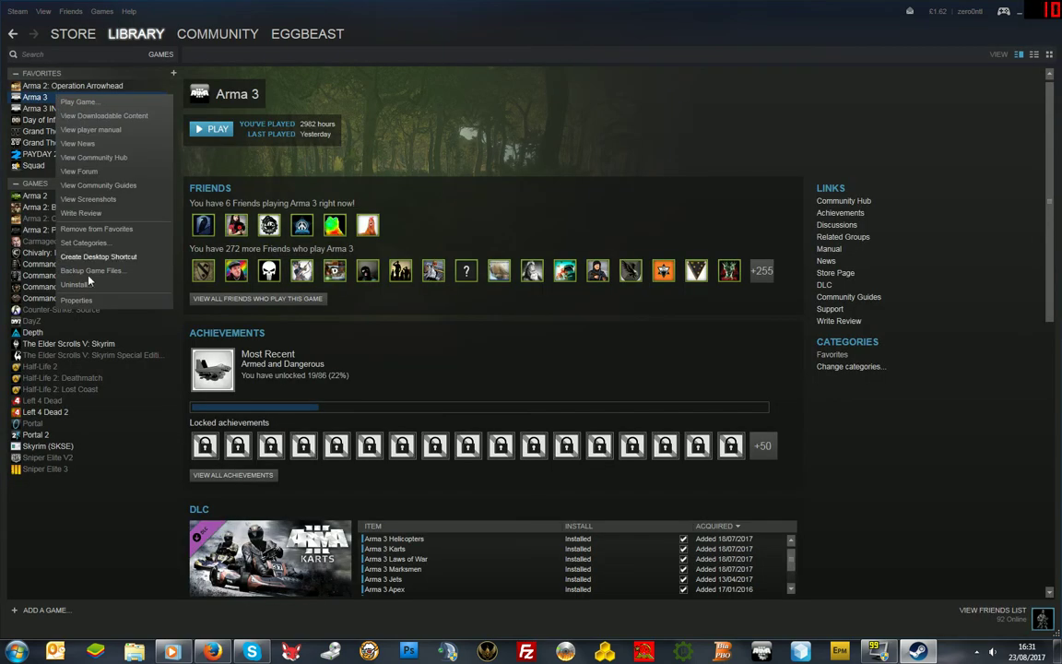
click(90, 301)
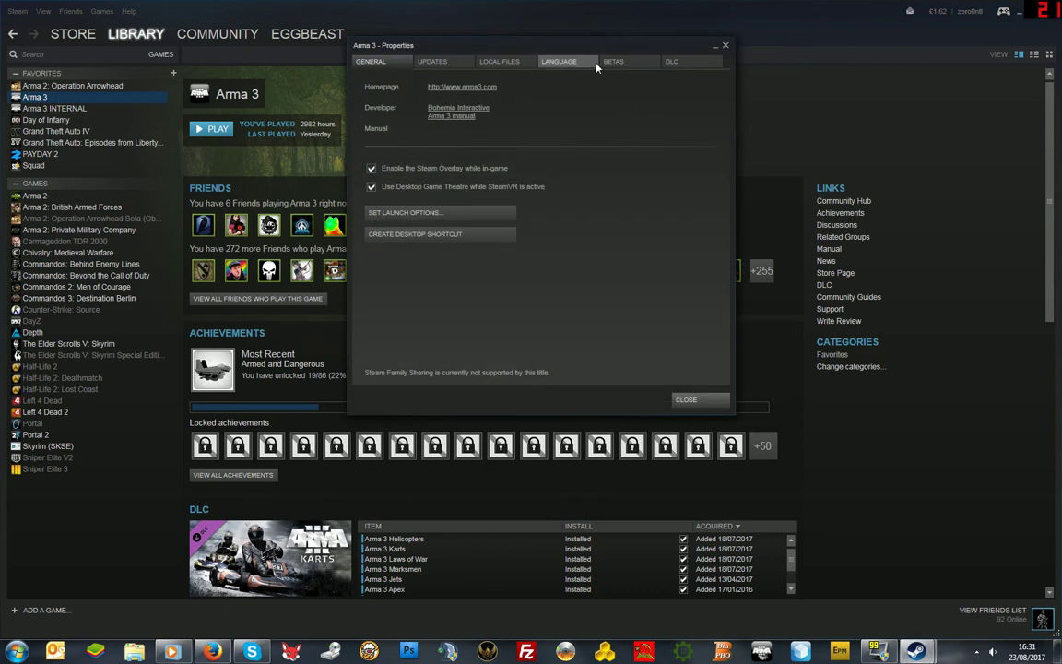
click(509, 65)
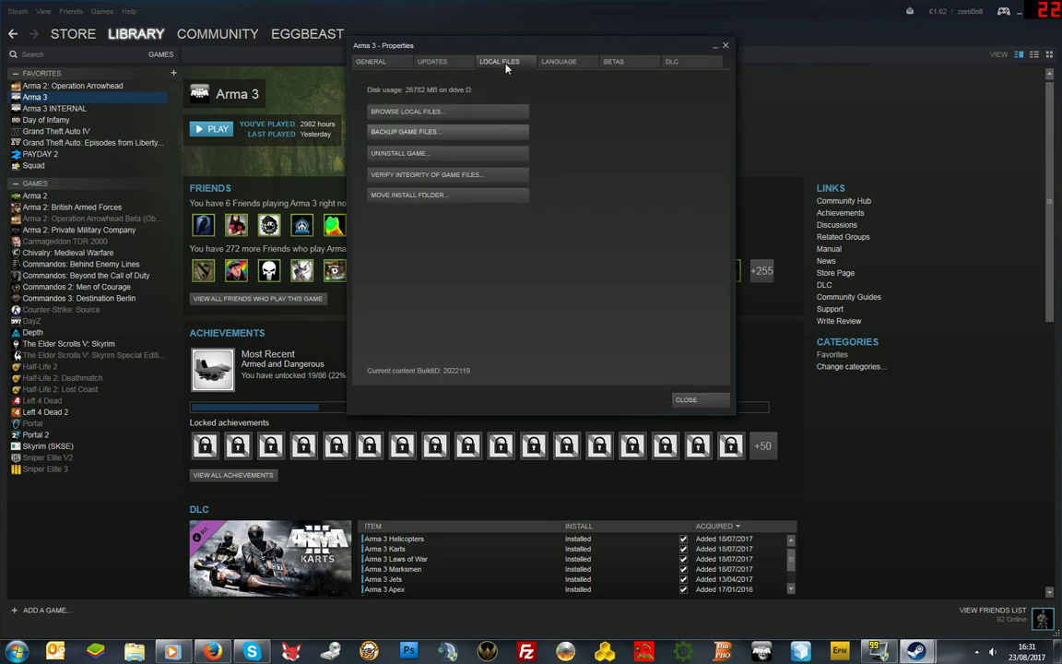
click(433, 112)
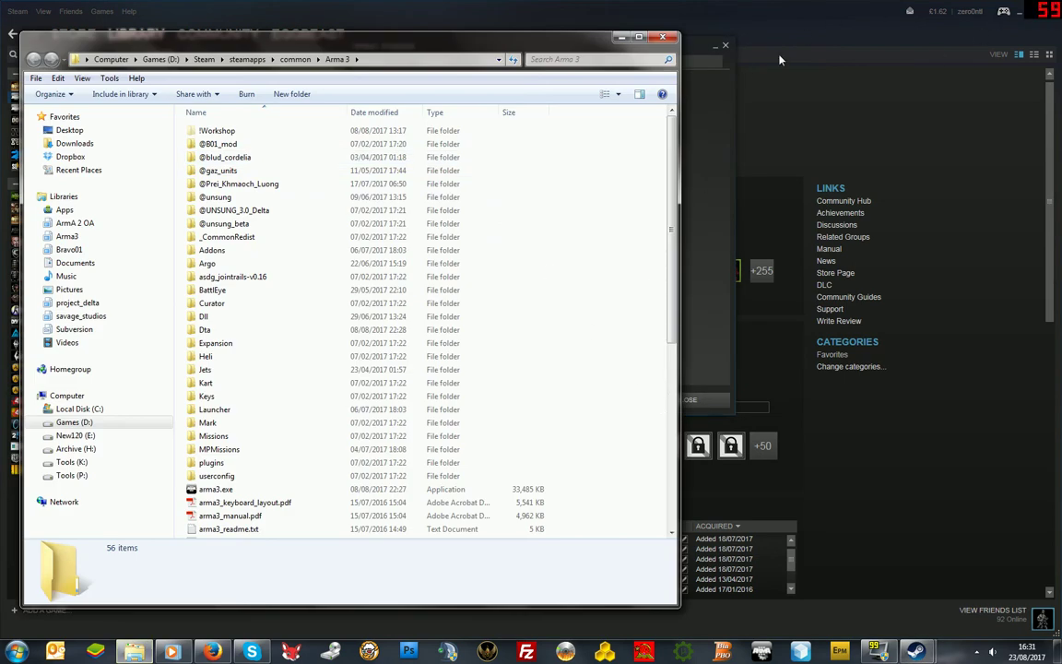
click(726, 46)
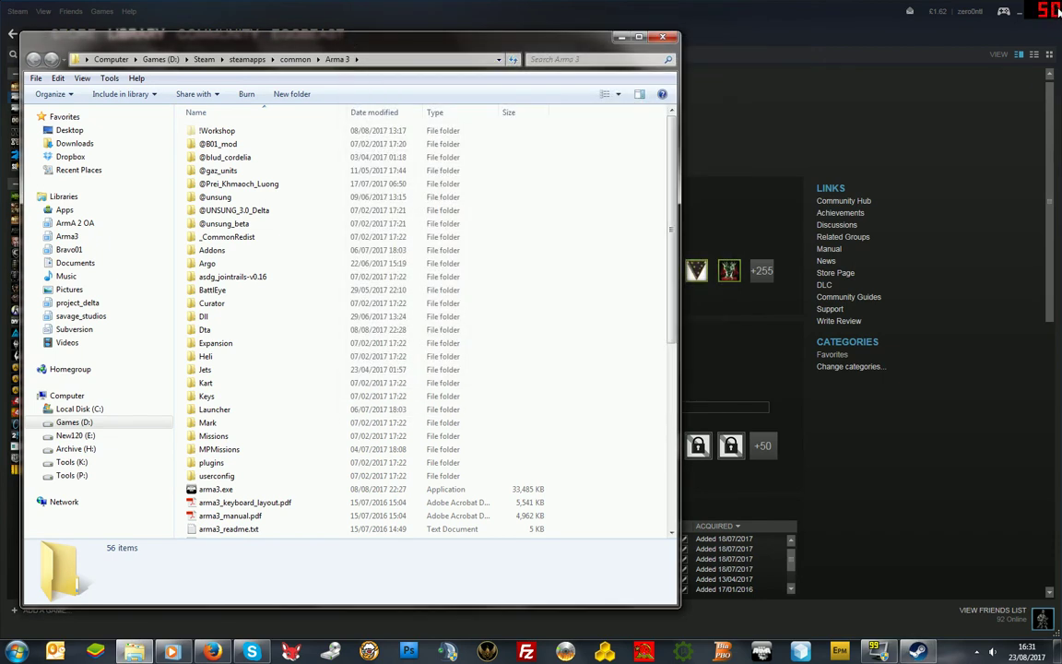
click(1059, 11)
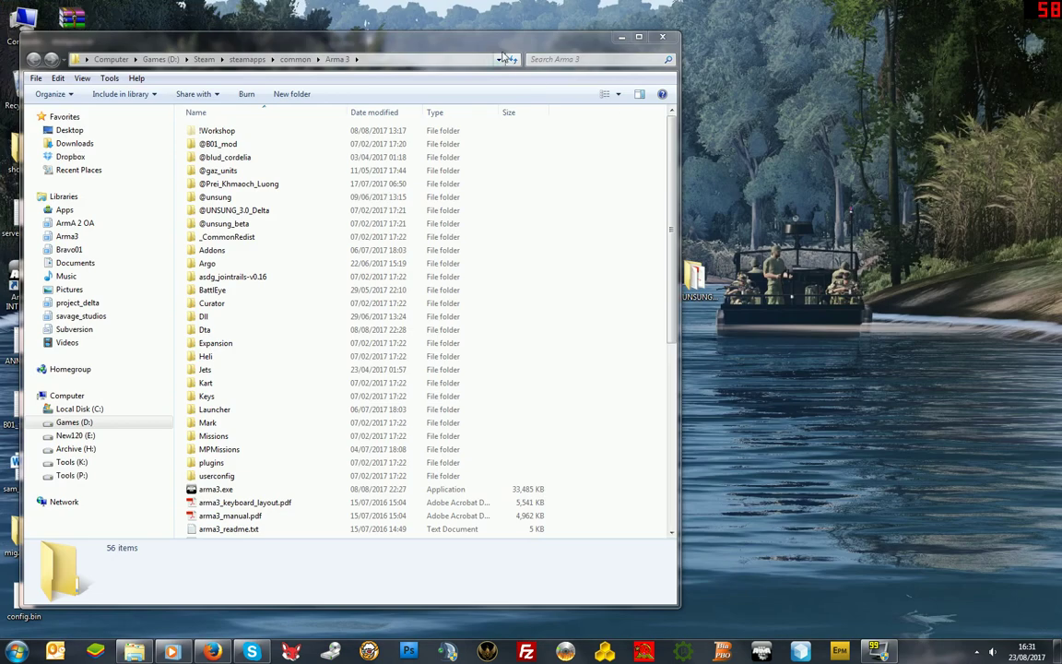
click(698, 292)
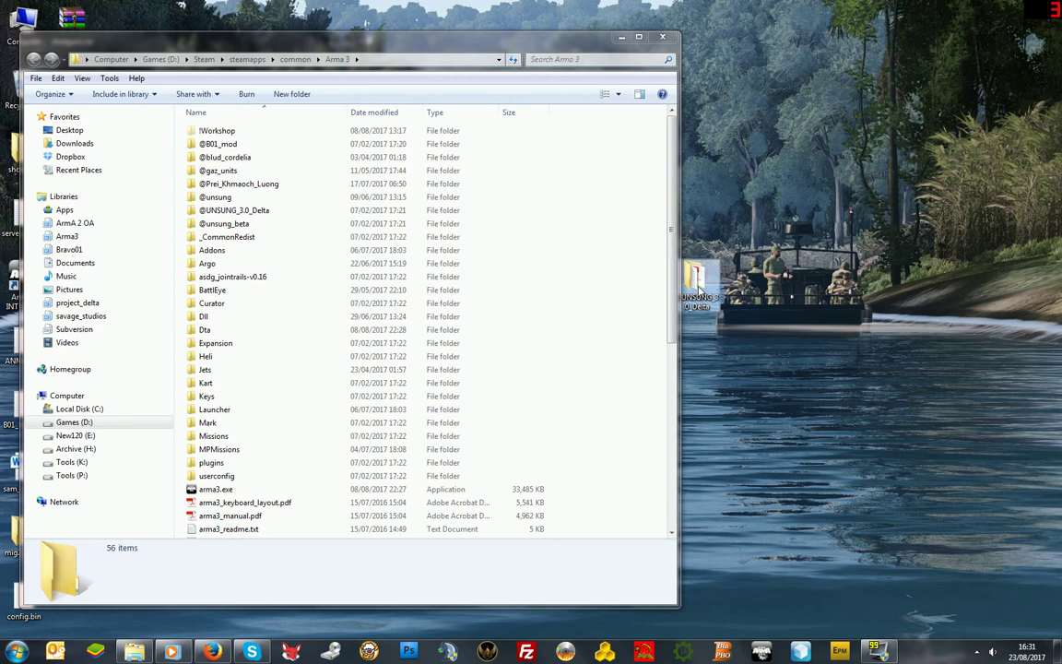
key(ctrl+x)
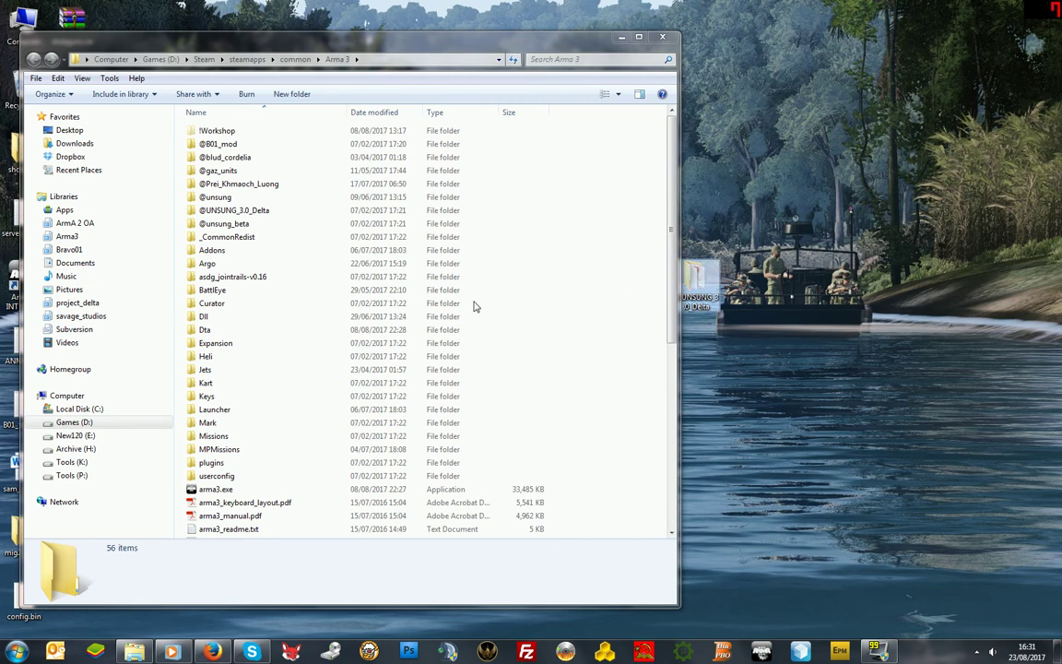
click(239, 211)
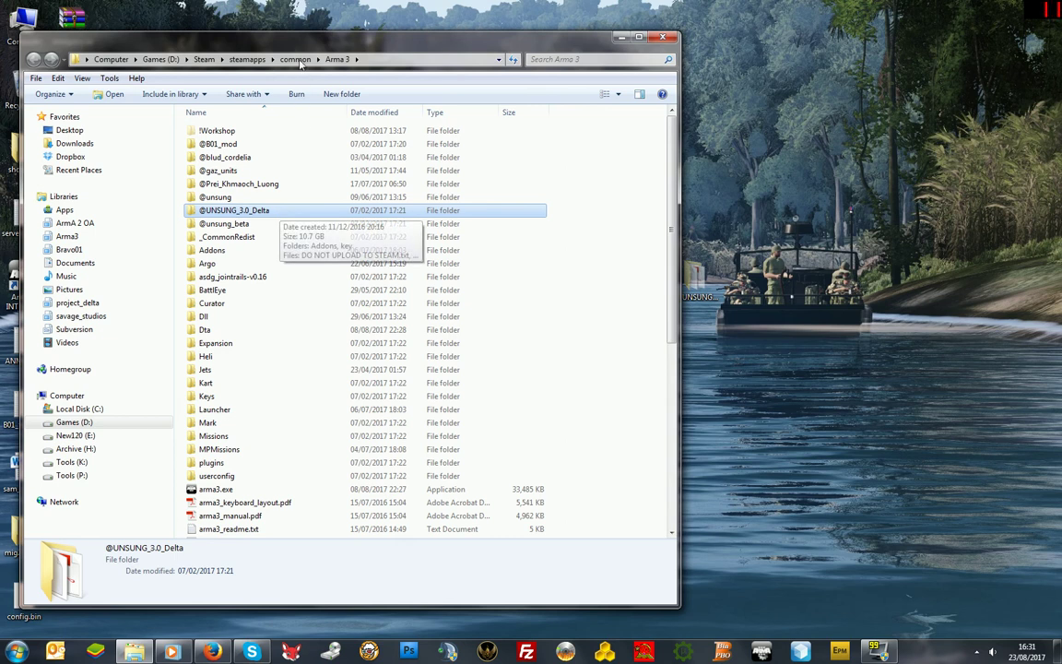
click(368, 59)
key(End)
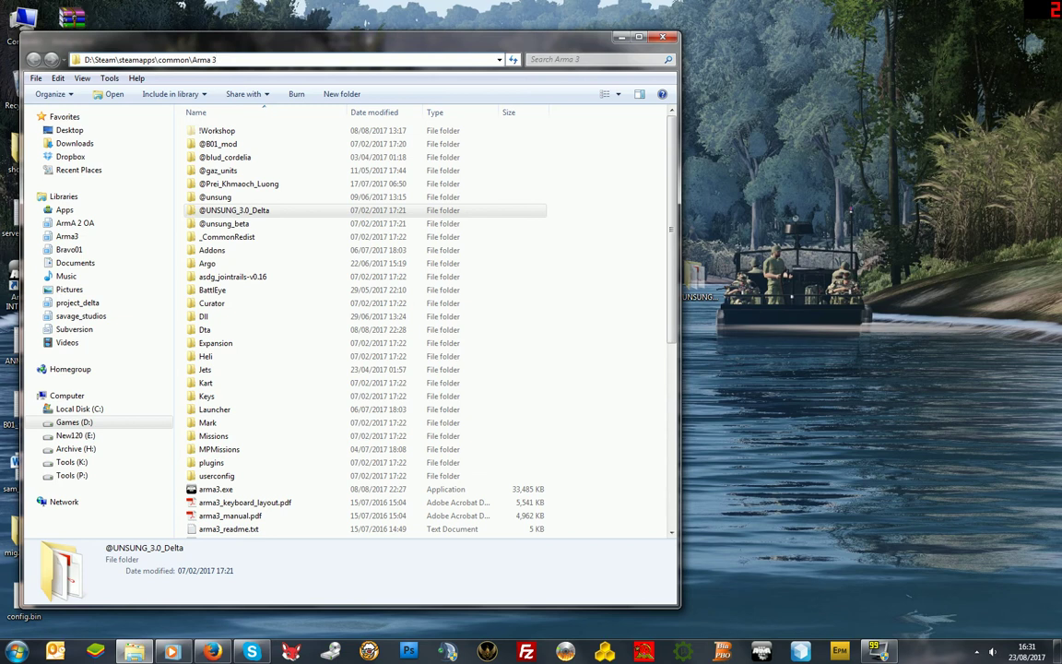
click(239, 211)
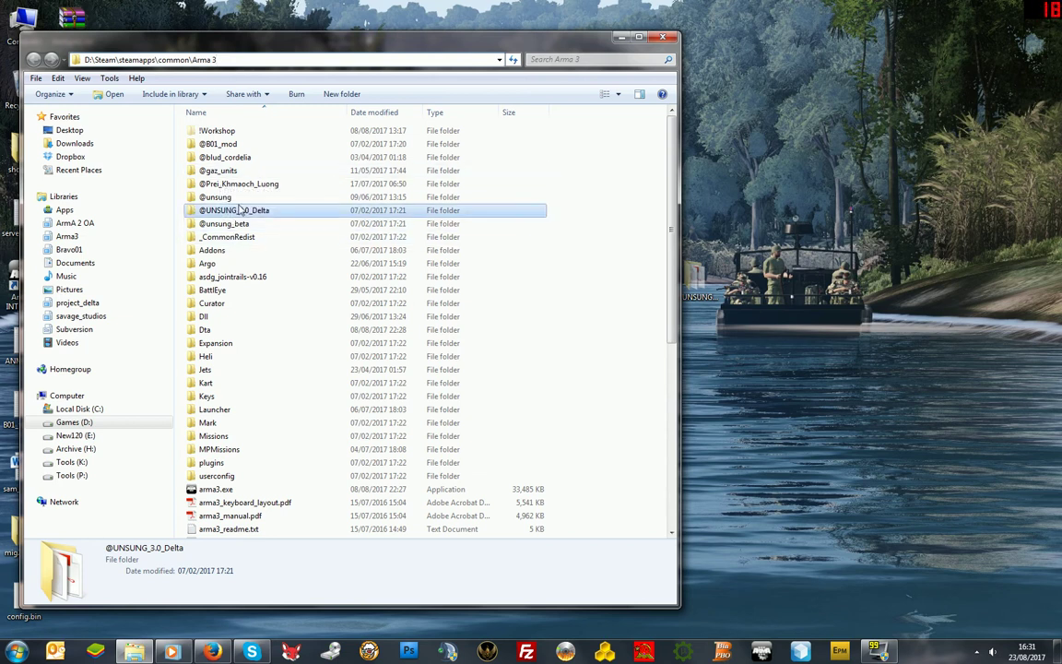
double_click(239, 211)
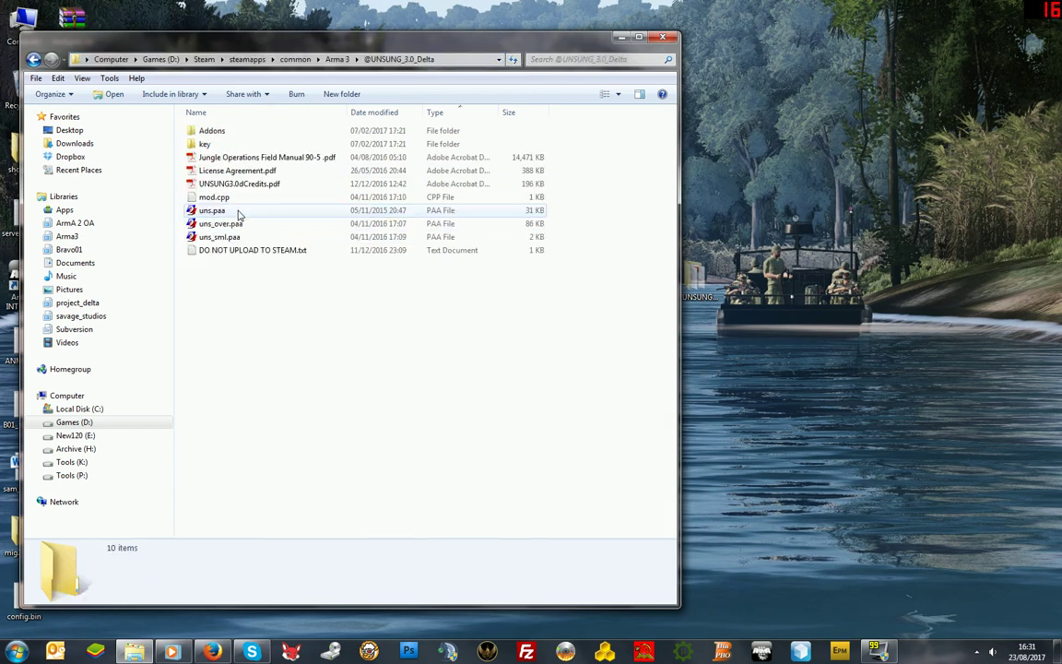
double_click(214, 132)
scroll(284, 199, down, 10)
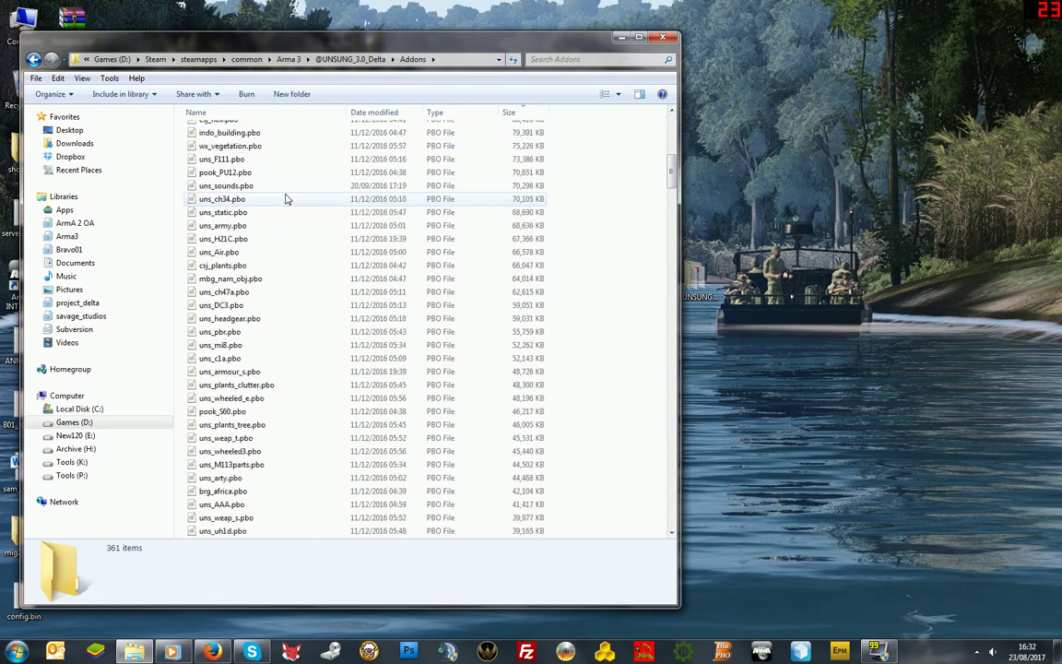
scroll(285, 197, up, 2)
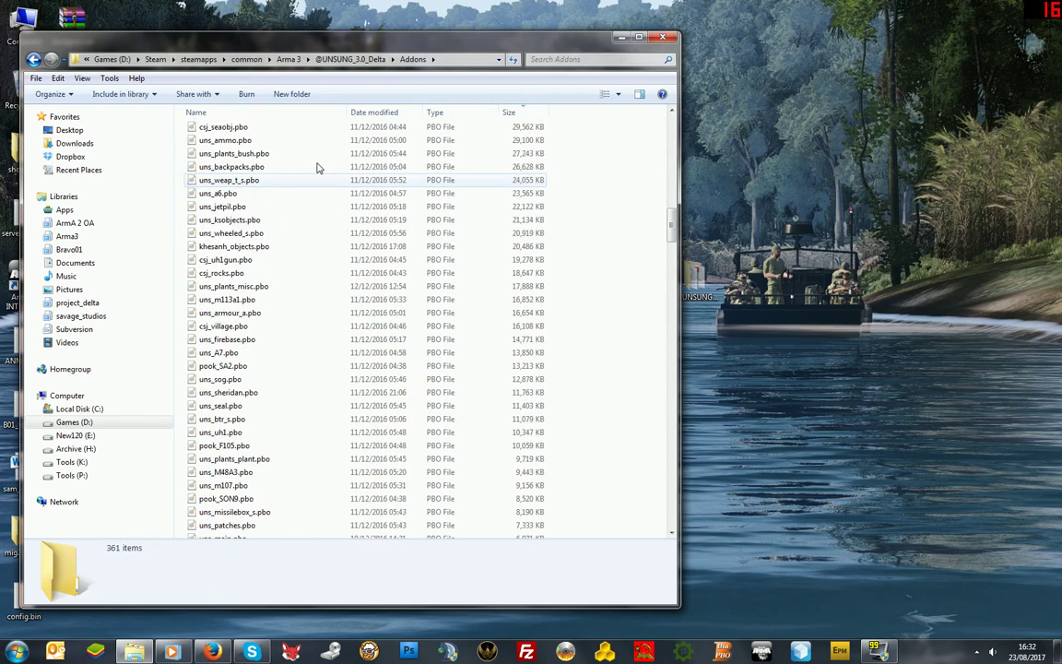
click(300, 59)
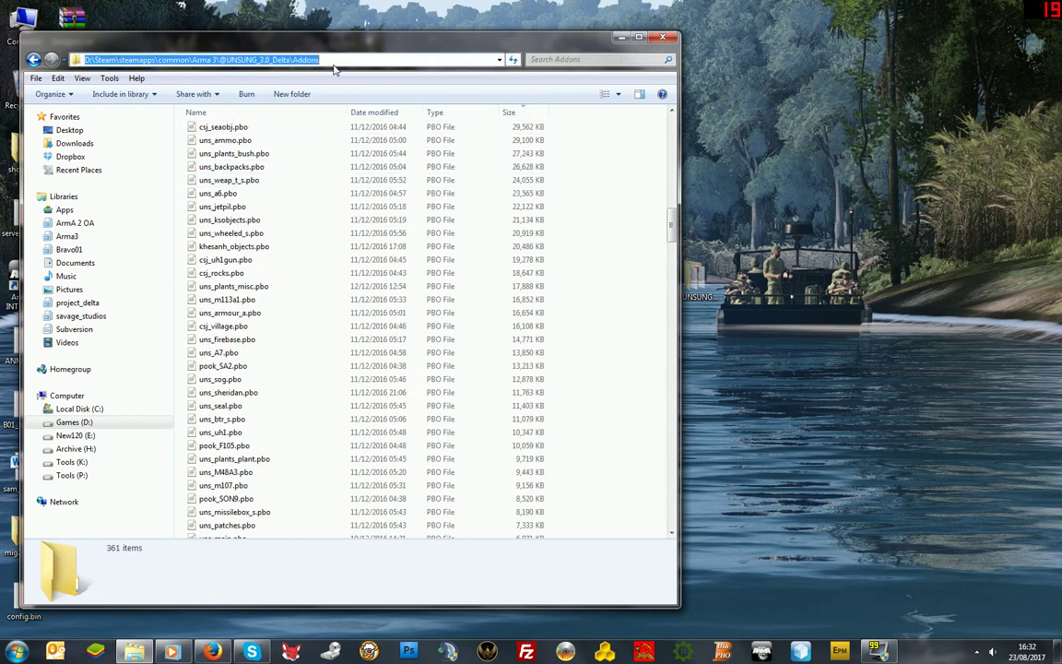
click(302, 59)
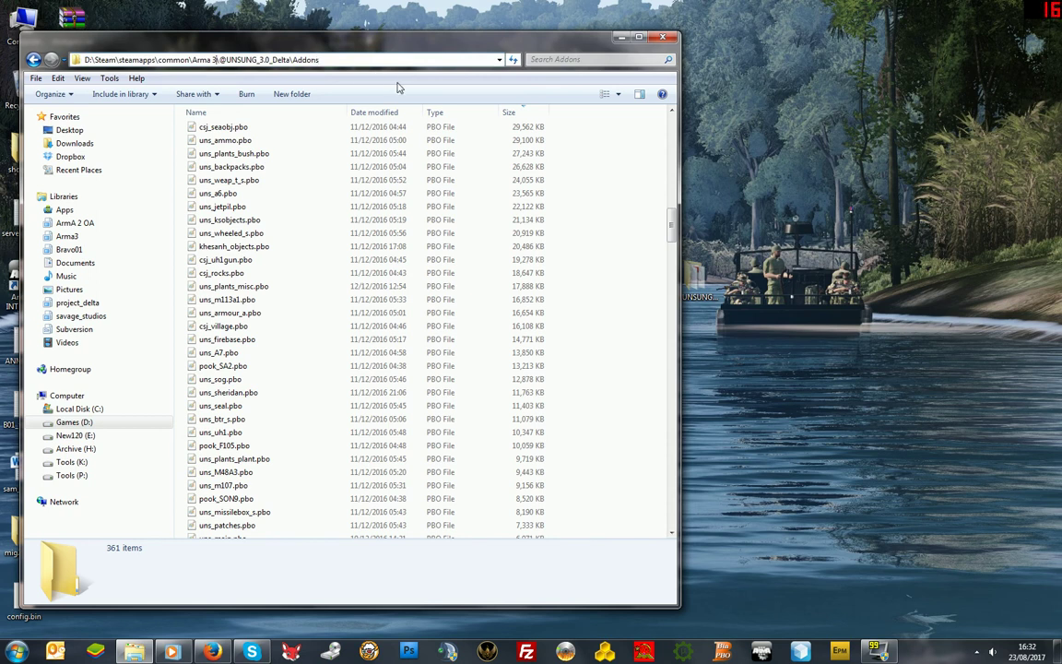
key(ctrl+shift+Left)
key(ctrl+shift+Left)
key(Left)
key(shift+Right)
key(shift+Right)
key(shift+Right)
key(shift+Right)
key(shift+Right)
key(shift+Right)
key(shift+Right)
key(shift+Right)
key(shift+Right)
key(shift+Right)
key(shift+Right)
key(shift+Right)
key(shift+Right)
key(shift+Right)
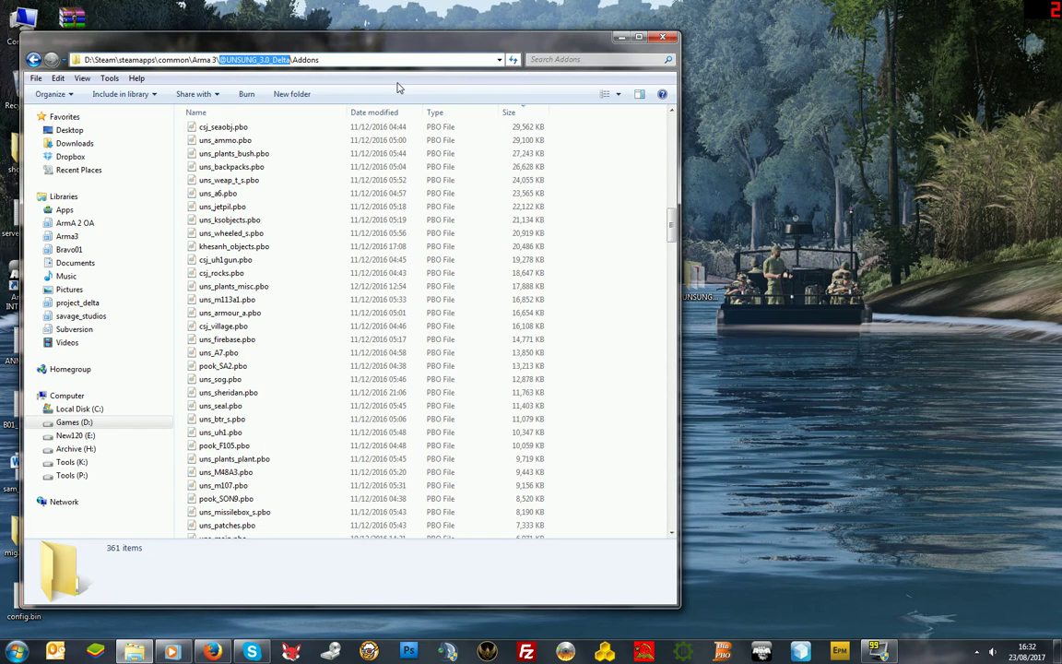
key(Right)
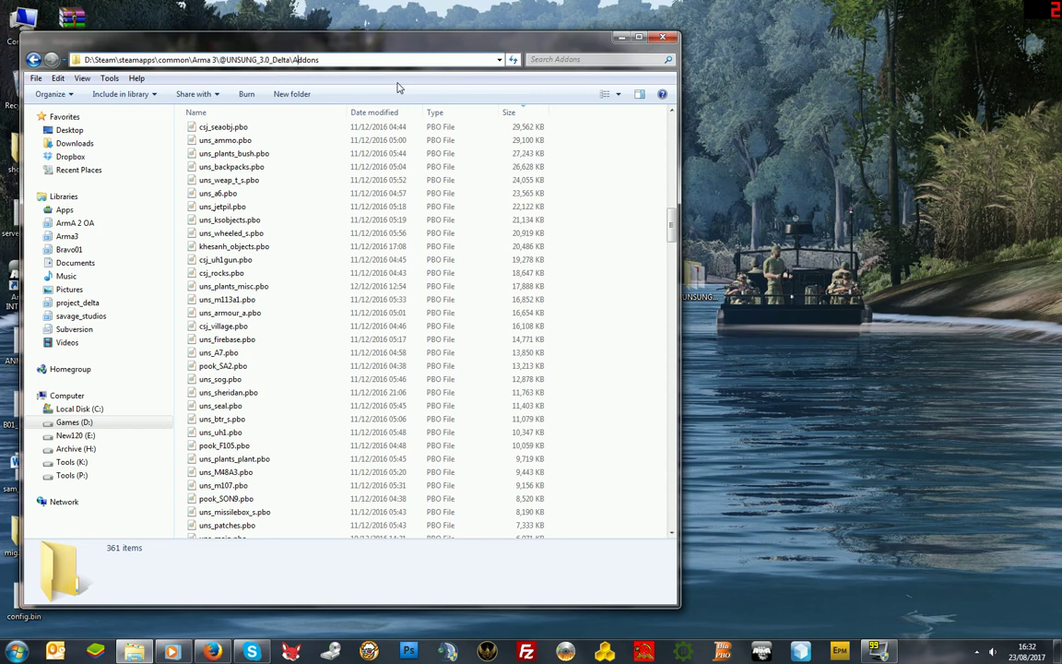
key(shift+End)
key(Right)
click(662, 38)
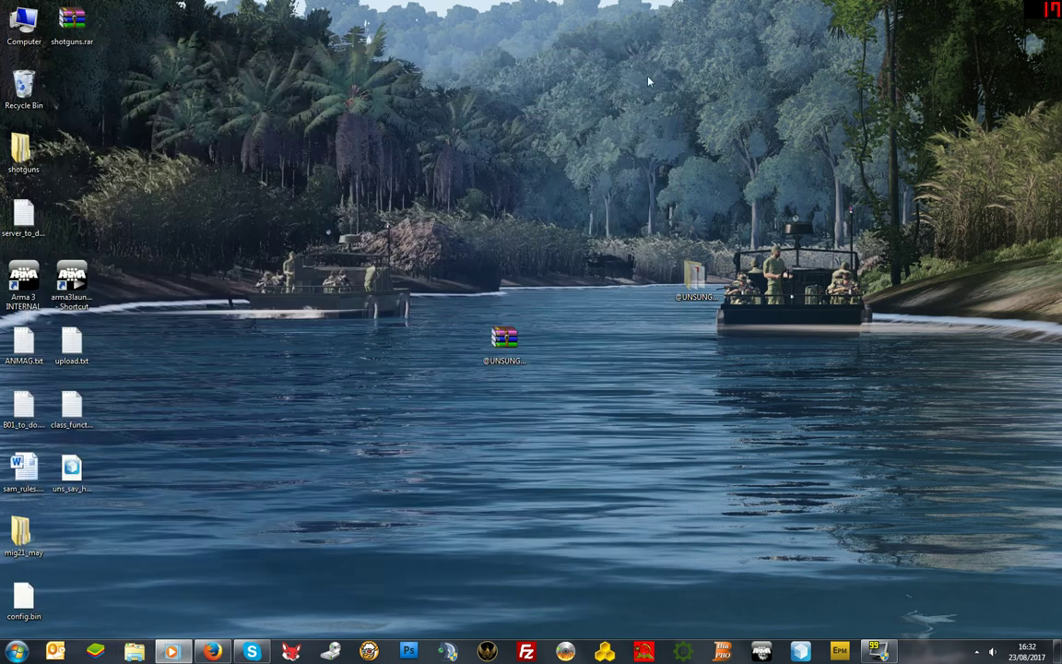
- Switch to Steam, launch Arma 3 from the games library and minimize the Steam window
click(978, 651)
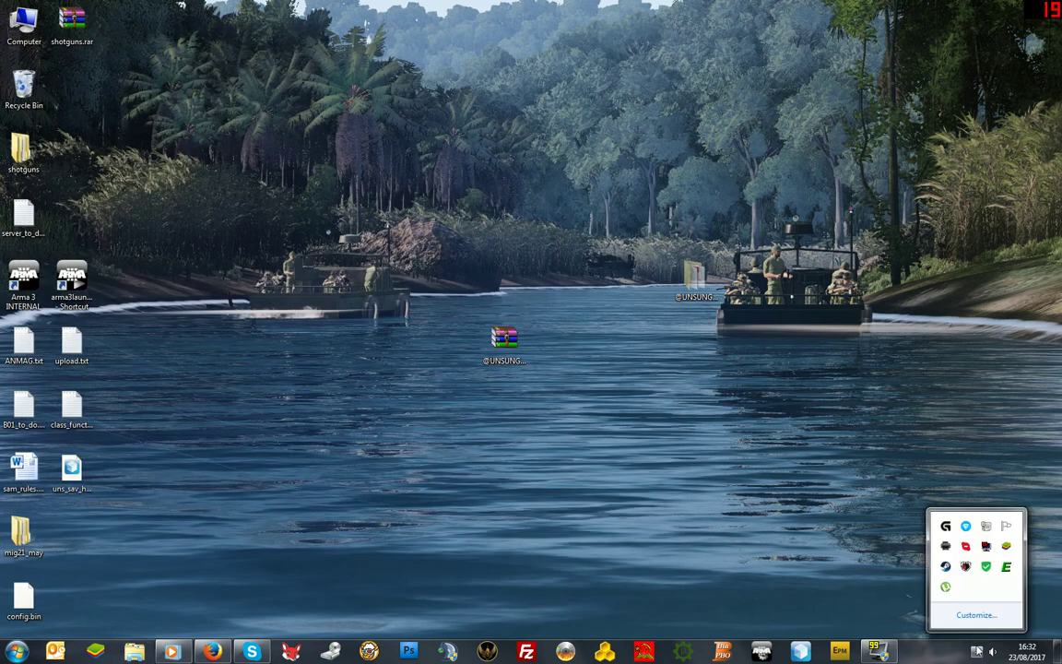
double_click(945, 565)
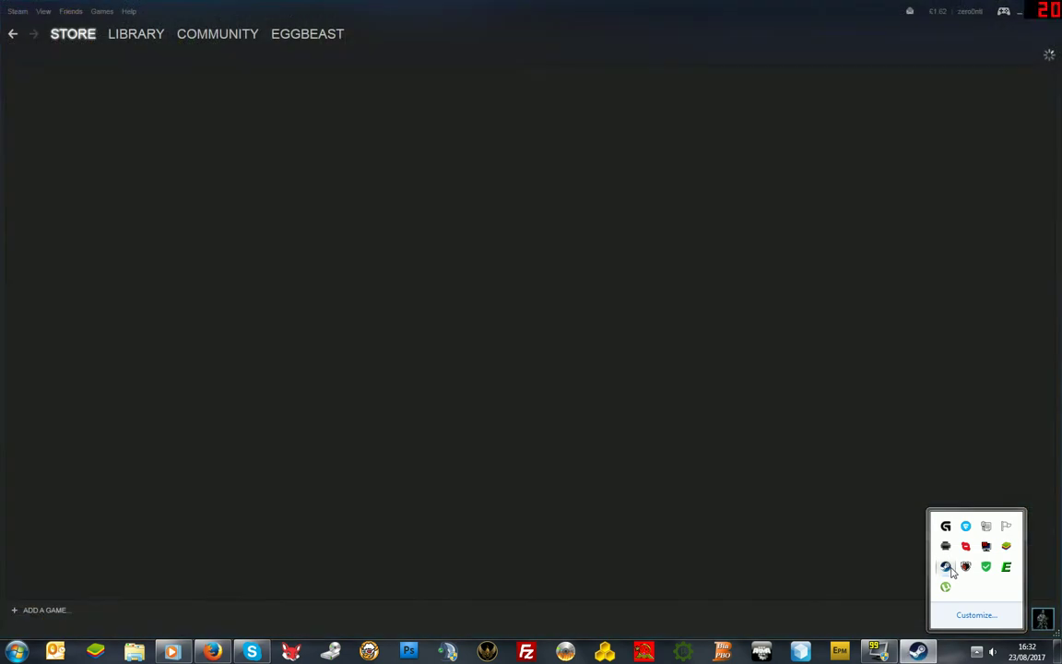
click(101, 11)
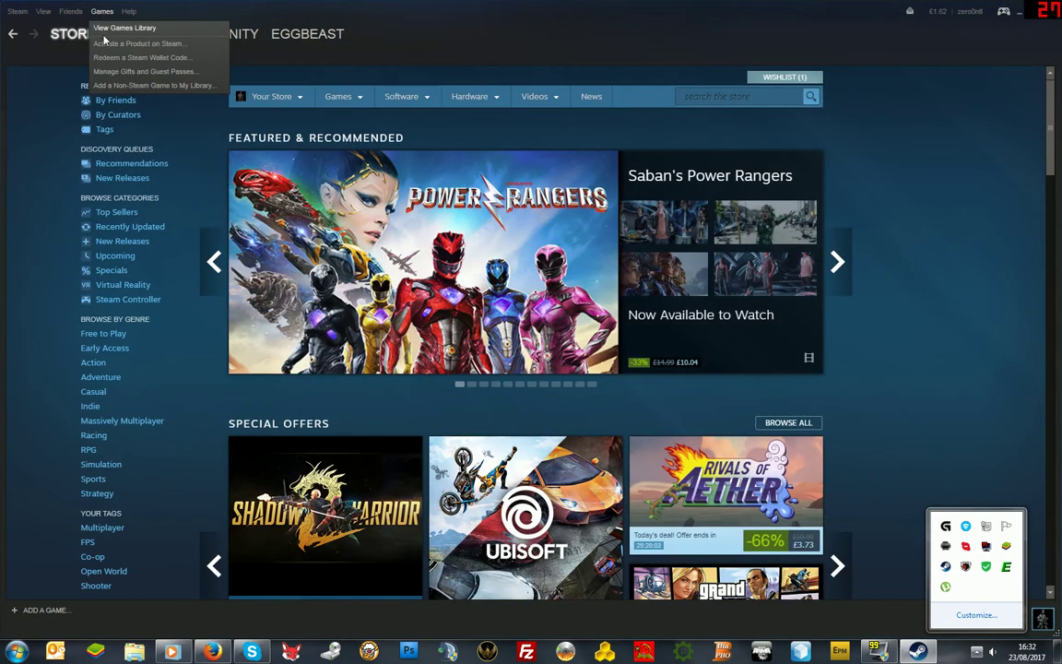
click(104, 29)
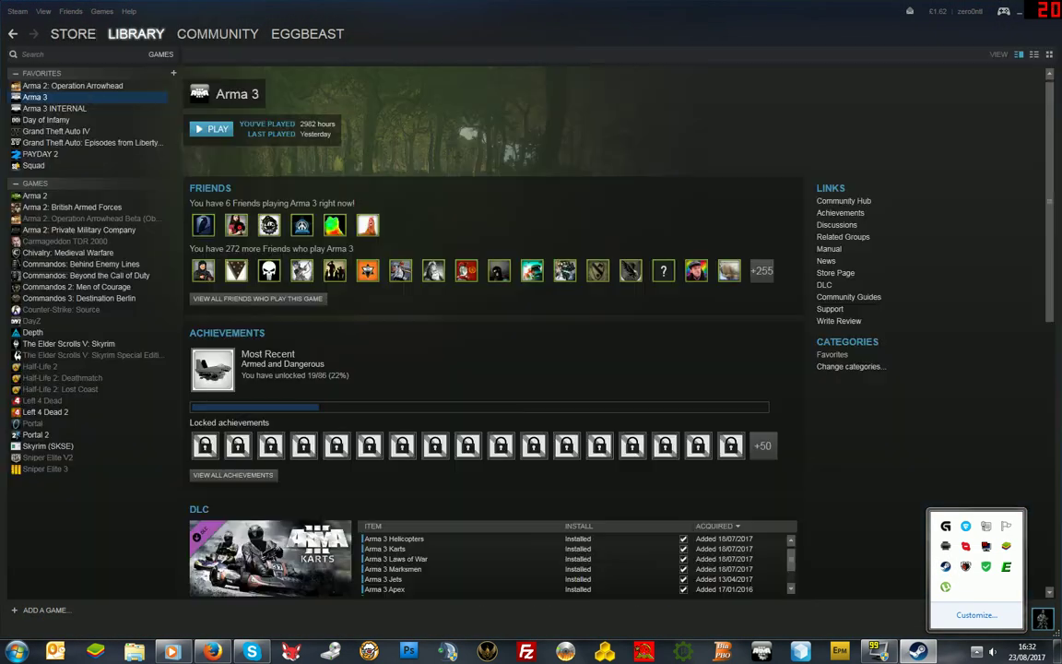
double_click(46, 98)
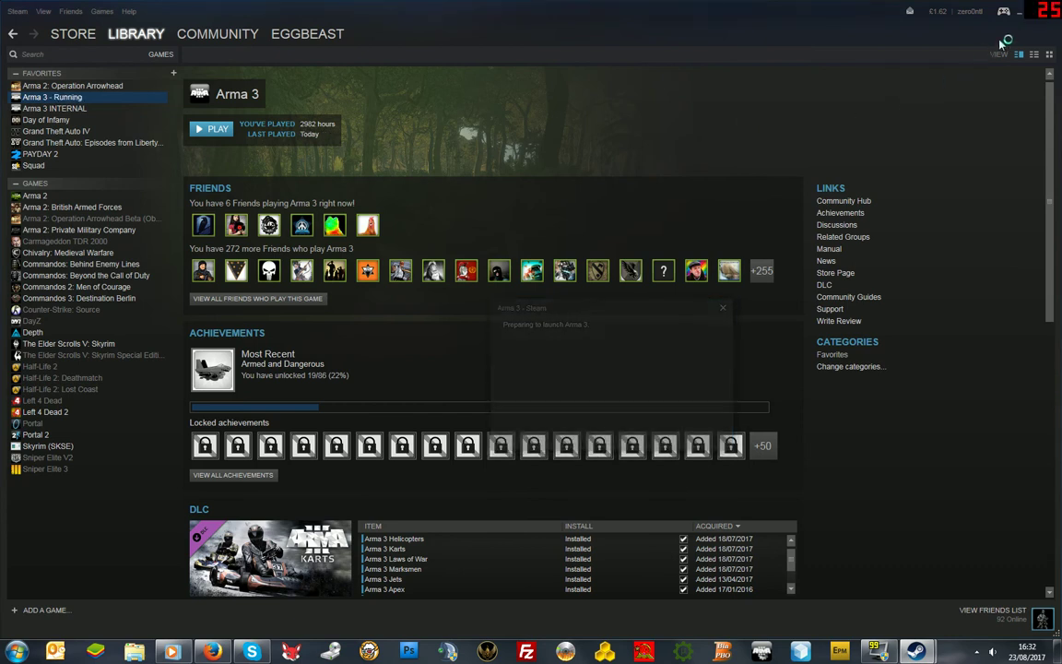
click(1023, 13)
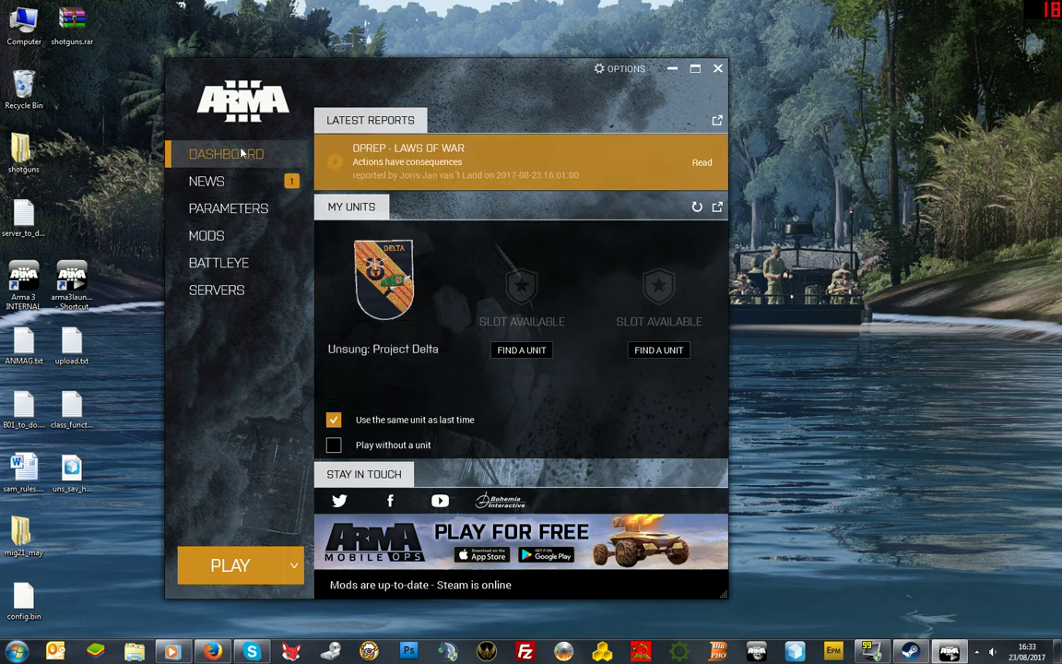
- Open the Arma 3 Units website from the launcher's free unit slot and search the units for "unsung"
mouse_move(414, 305)
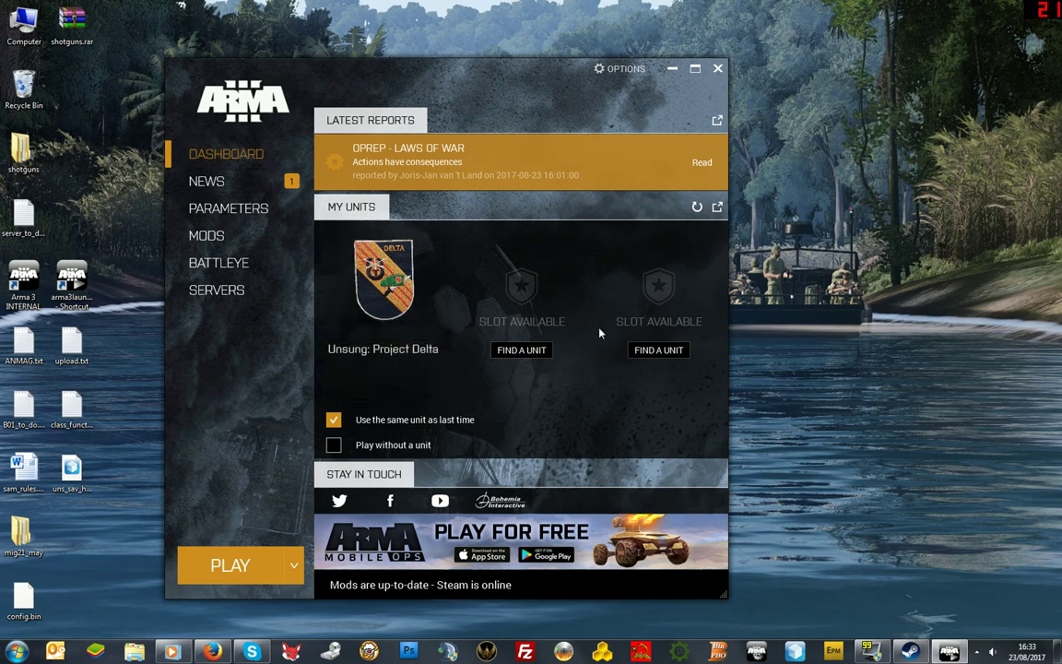
click(521, 351)
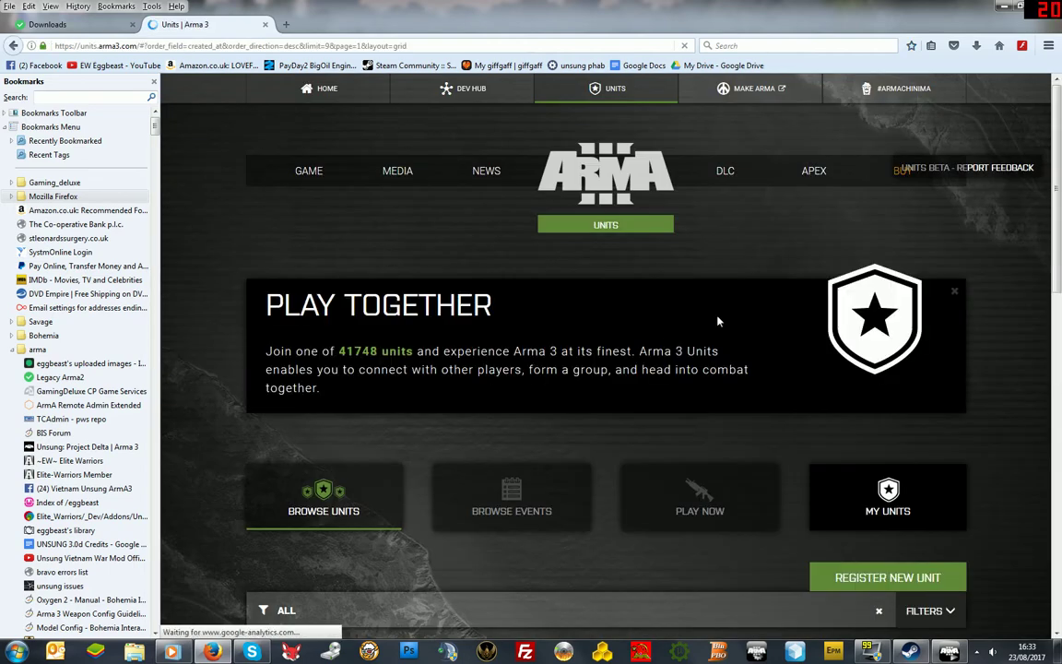
scroll(834, 541, down, 1)
scroll(847, 481, down, 1)
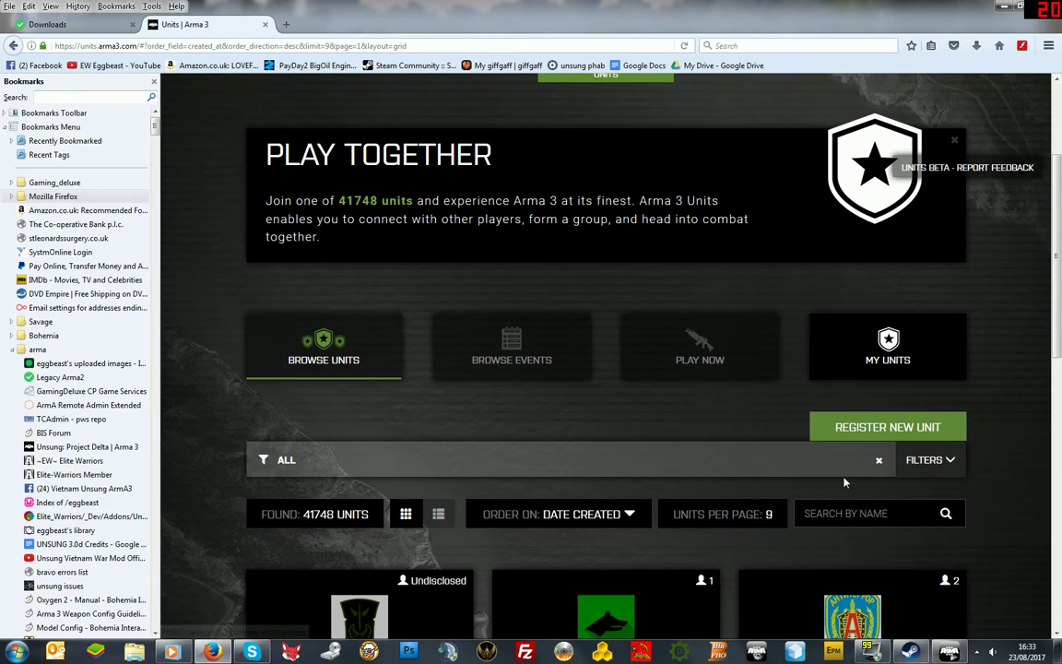
click(847, 514)
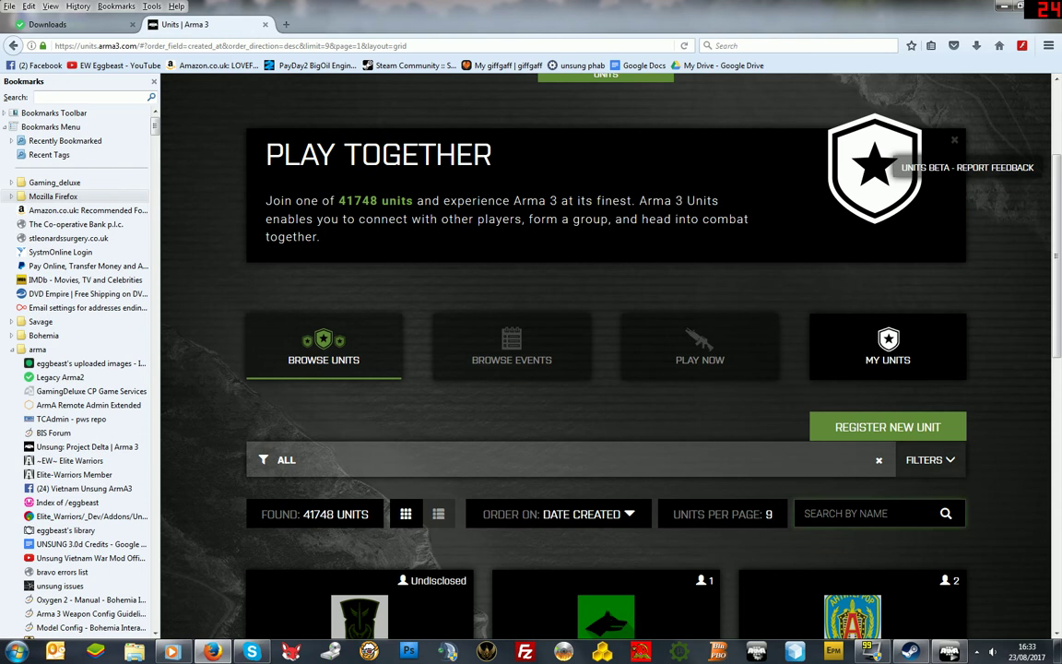
text(unsung)
key(Return)
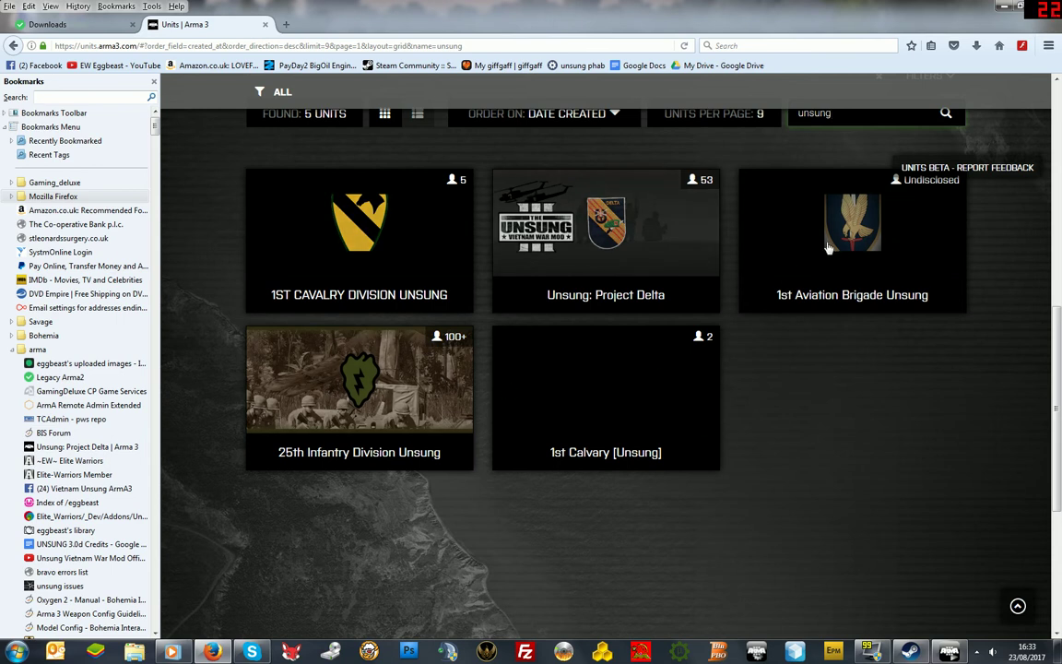
- Open the Unsung: Project Delta unit page and examine its description and details
click(651, 253)
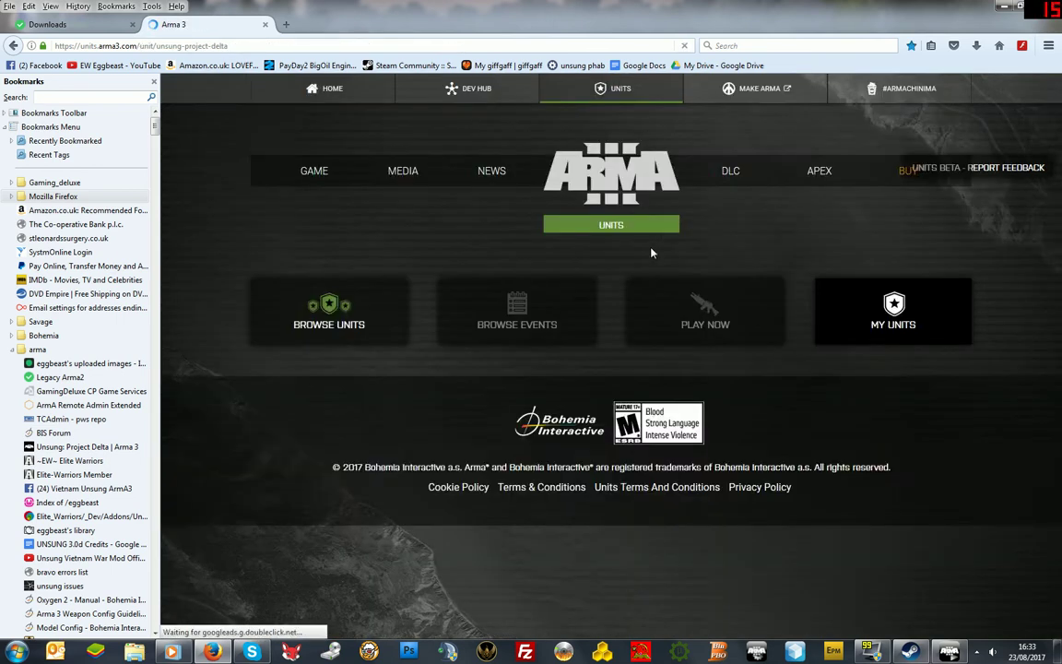
scroll(474, 560, down, 5)
scroll(359, 213, up, 1)
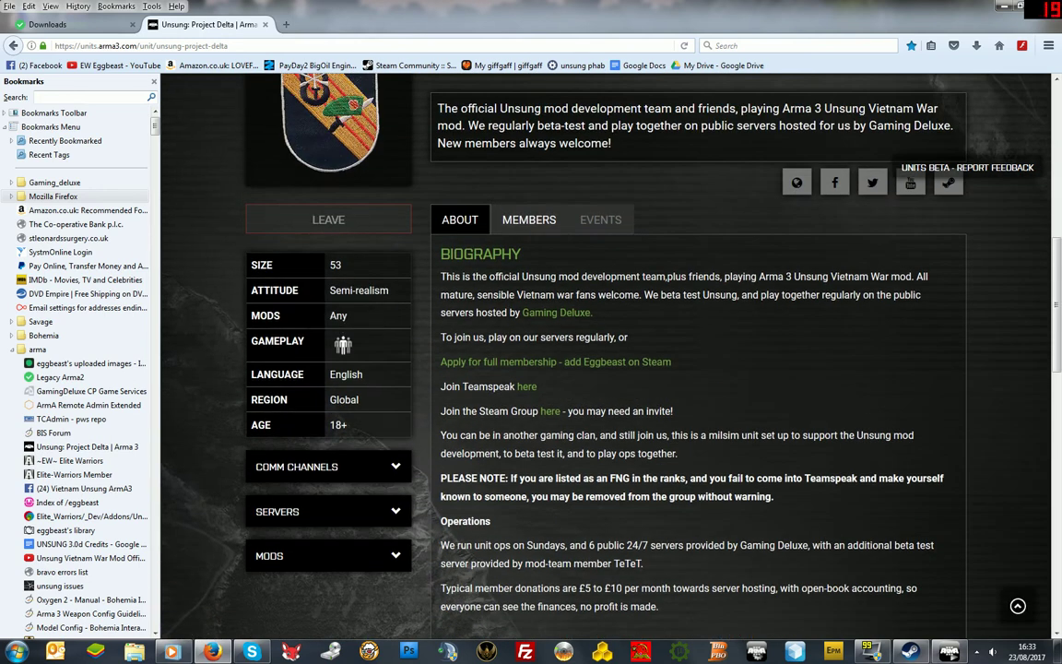
scroll(358, 292, up, 2)
scroll(406, 369, down, 3)
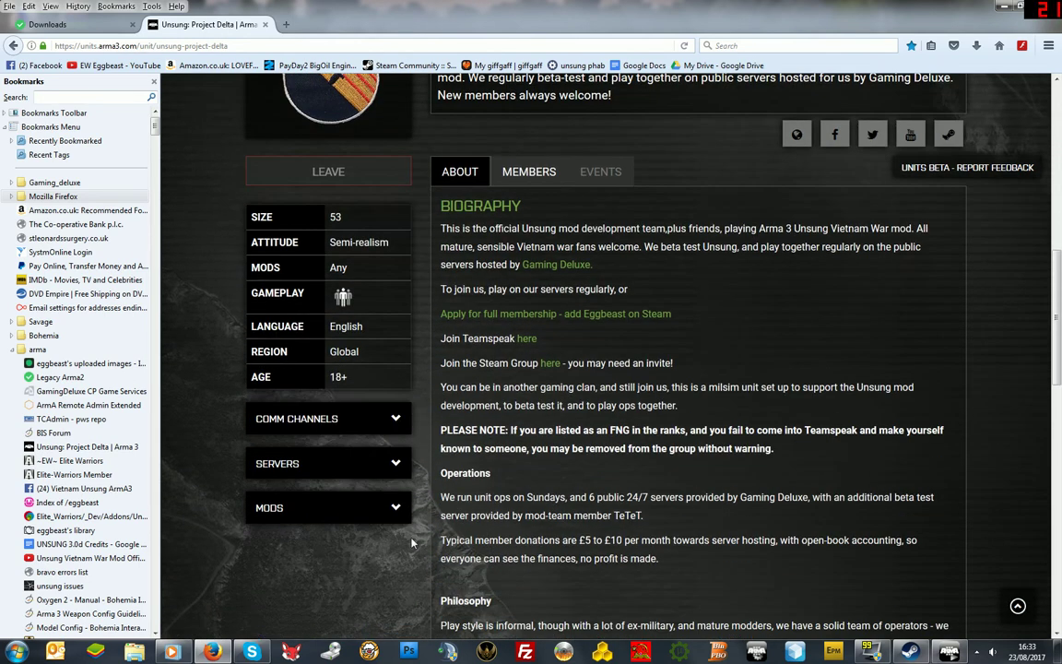
- Expand the unit's server list and examine the listed servers with their maps and addresses
click(396, 464)
scroll(401, 470, down, 2)
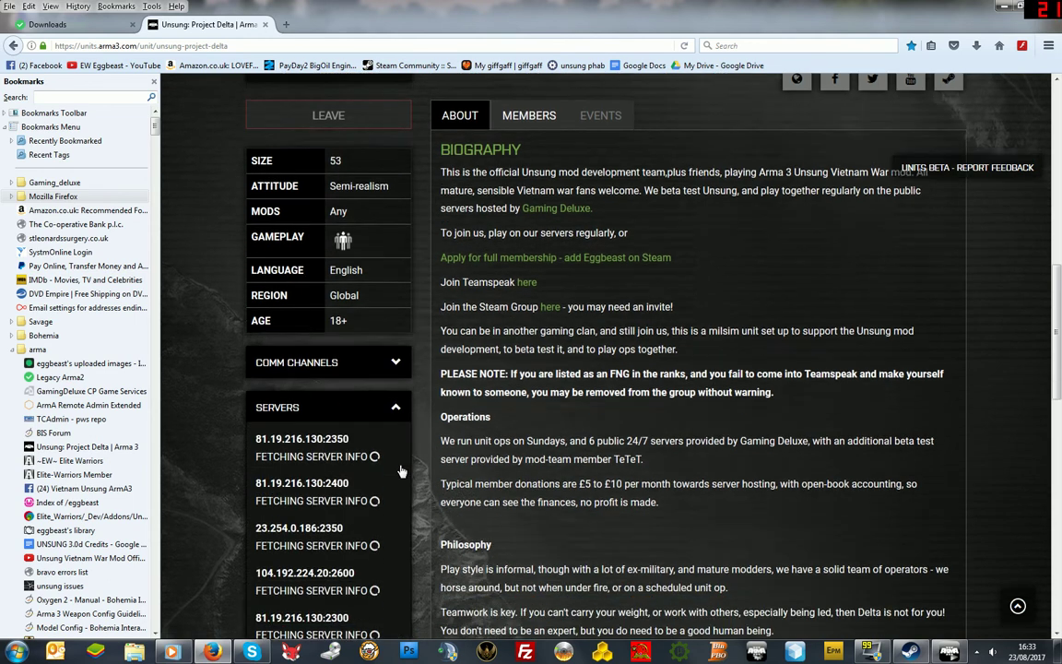
scroll(401, 470, up, 1)
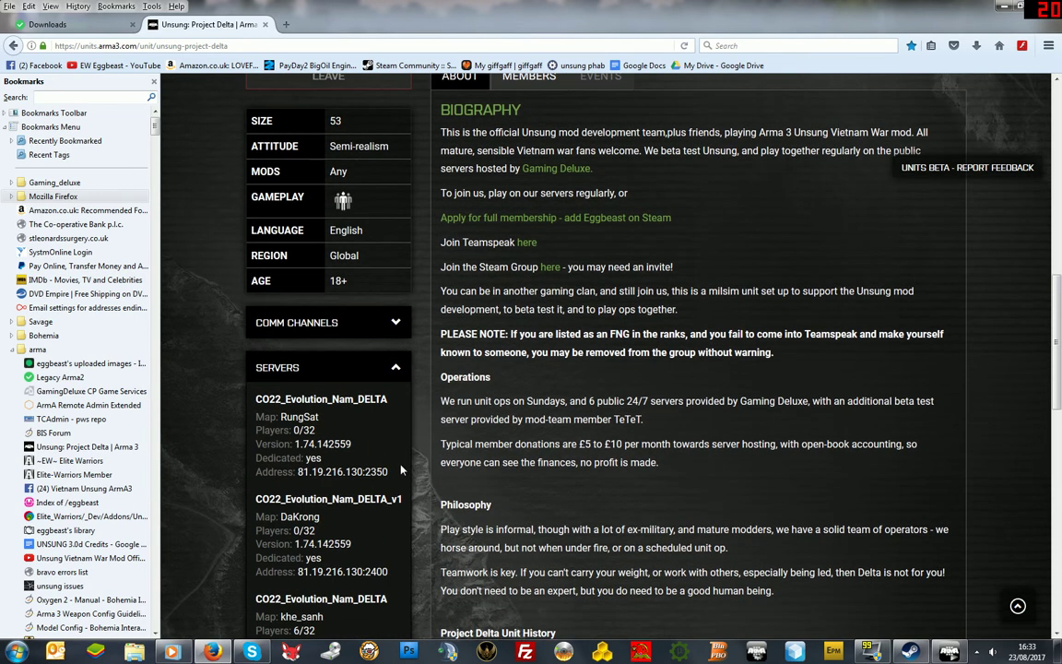
scroll(402, 470, down, 2)
scroll(401, 471, down, 2)
scroll(401, 443, up, 4)
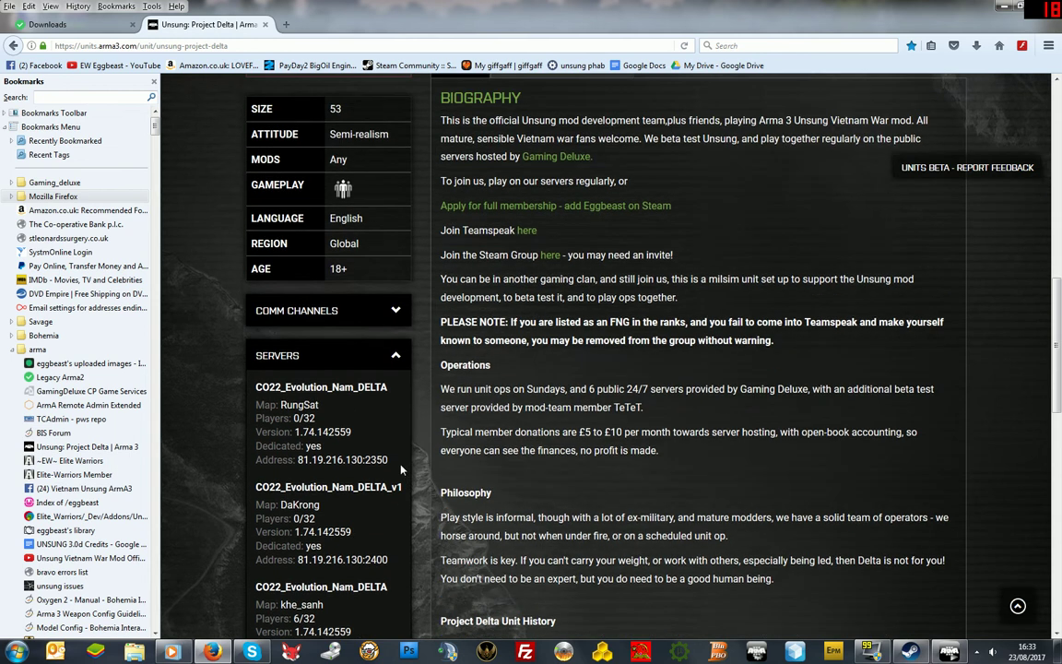
- Expand the unit's communication channels to check the TeamSpeak link, and close the unit page and the browser
click(397, 372)
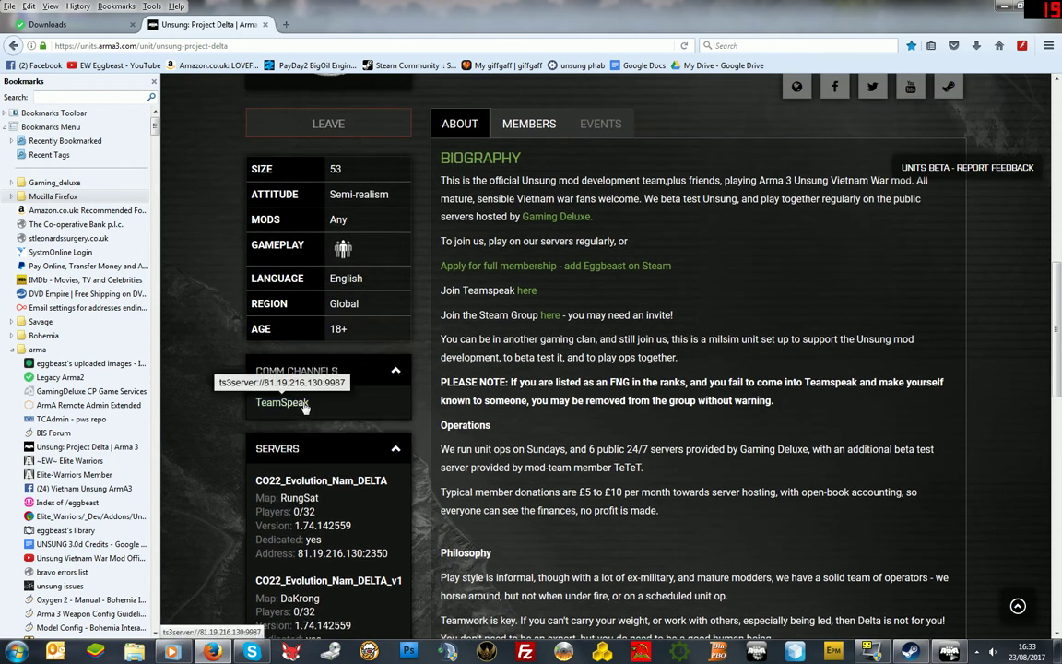
scroll(401, 272, up, 2)
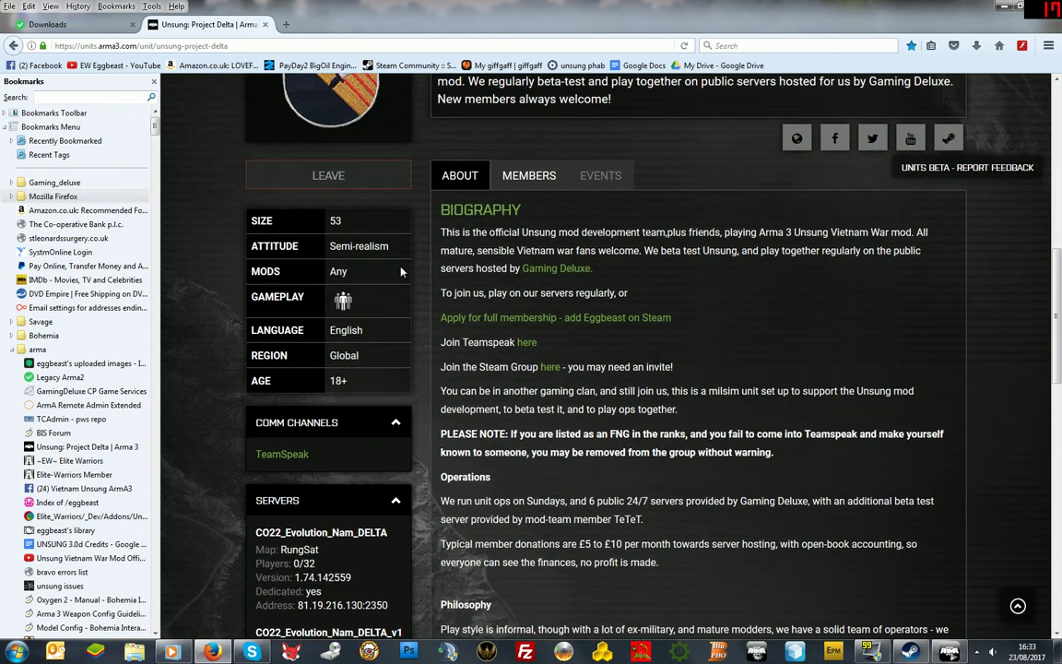
scroll(401, 272, up, 3)
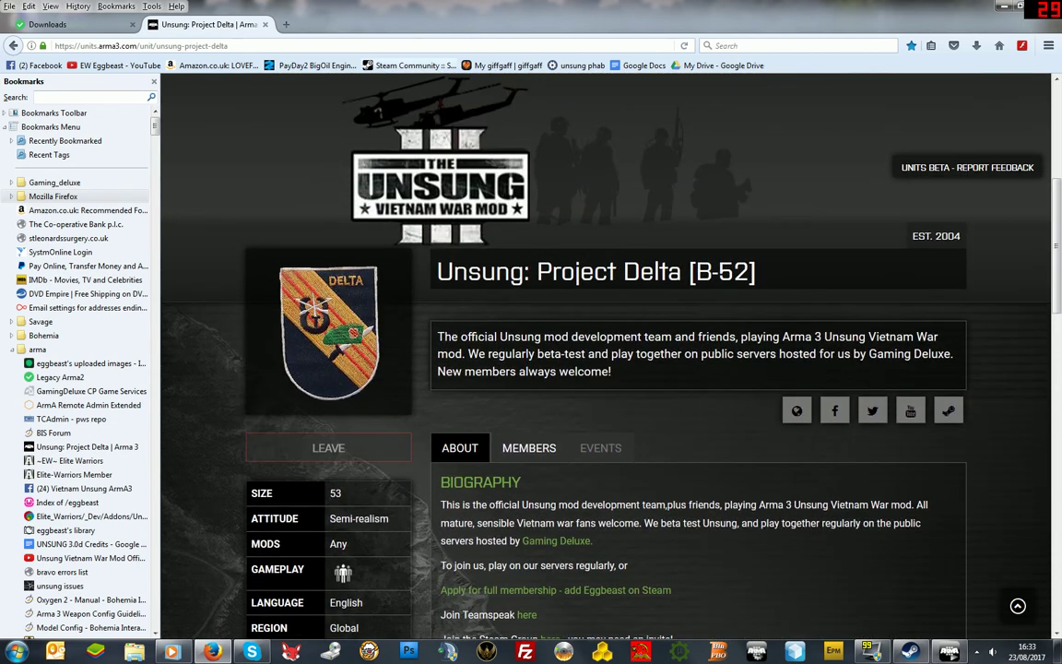
click(266, 25)
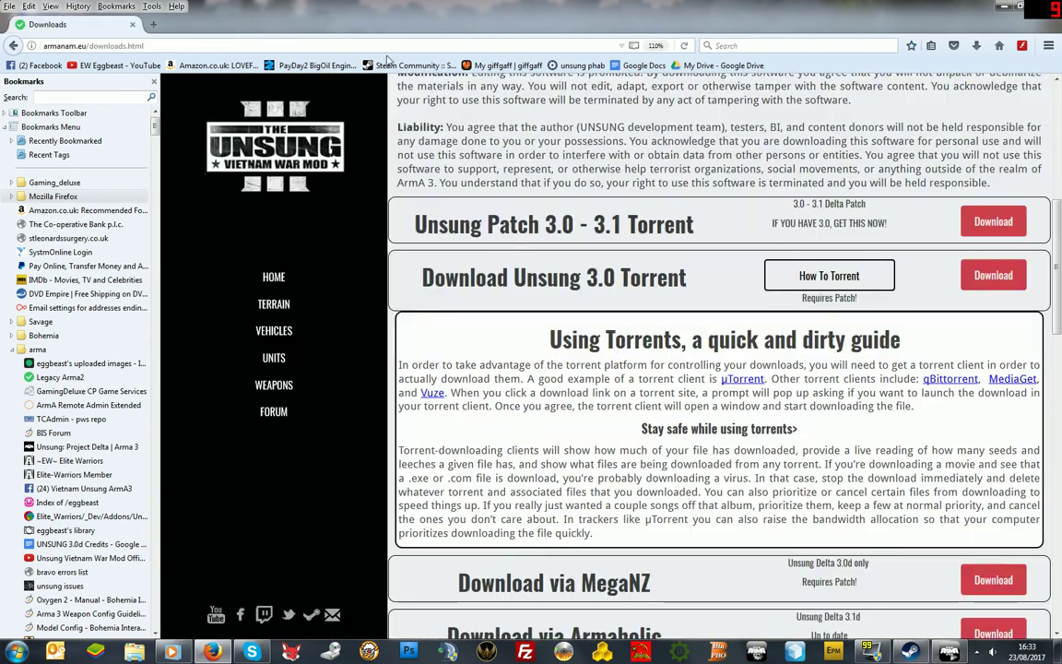
click(1055, 8)
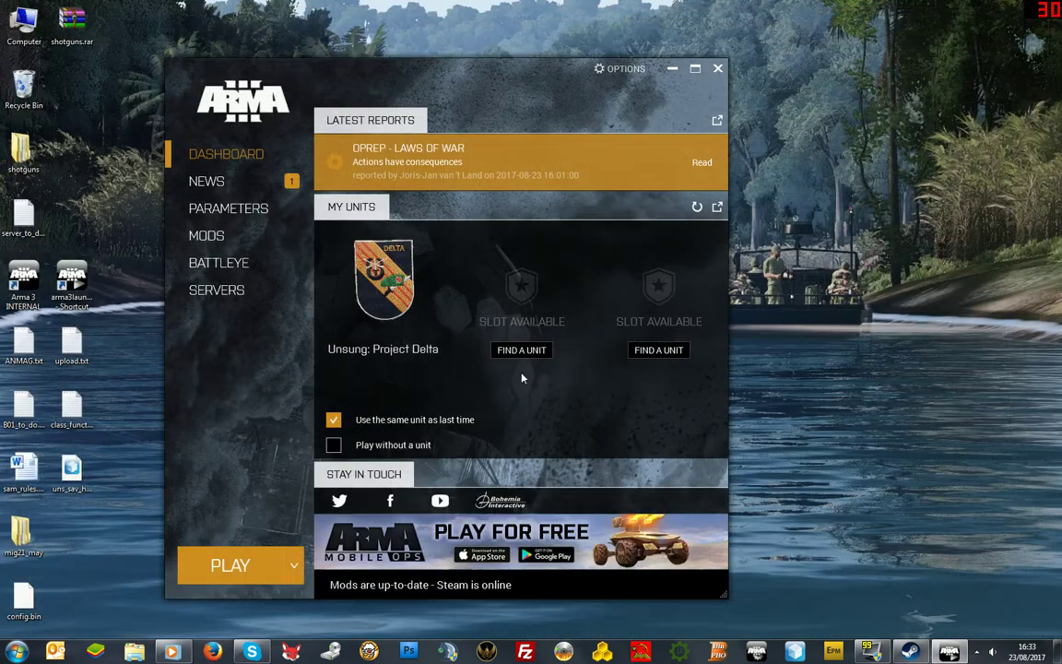
- Select the Unsung: Project Delta unit as the active unit and open the list of the unit's servers
mouse_move(436, 238)
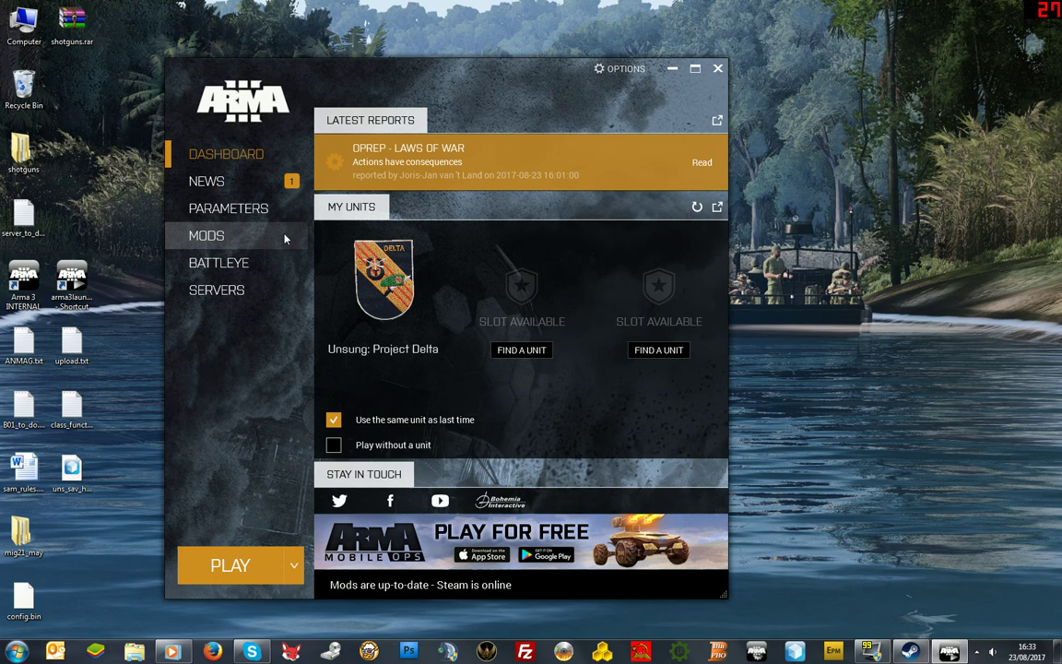
click(435, 239)
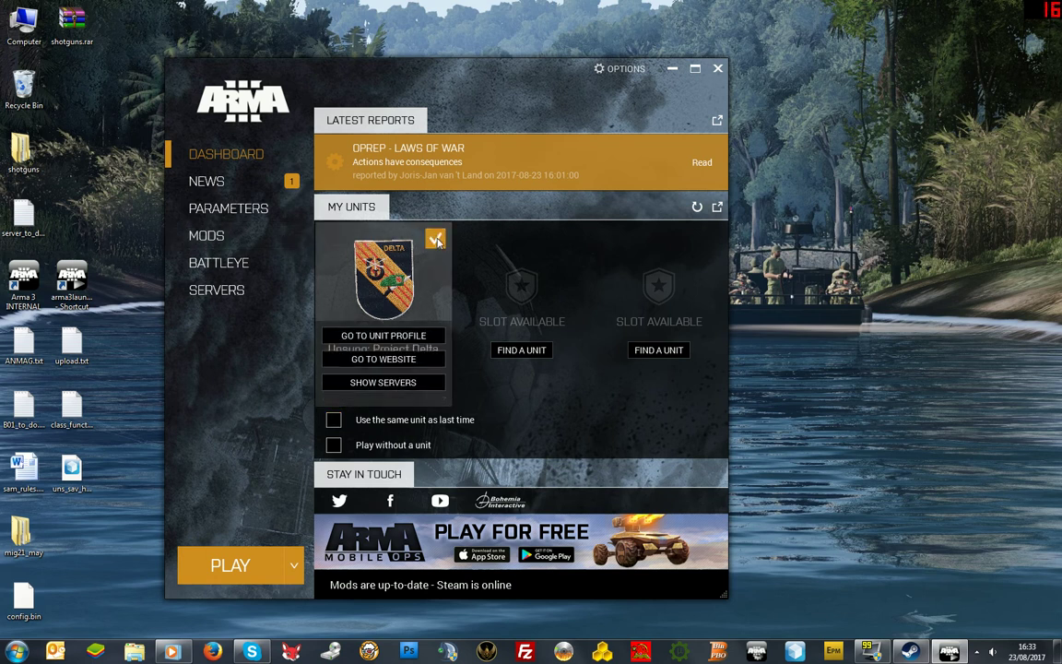
click(221, 290)
click(657, 122)
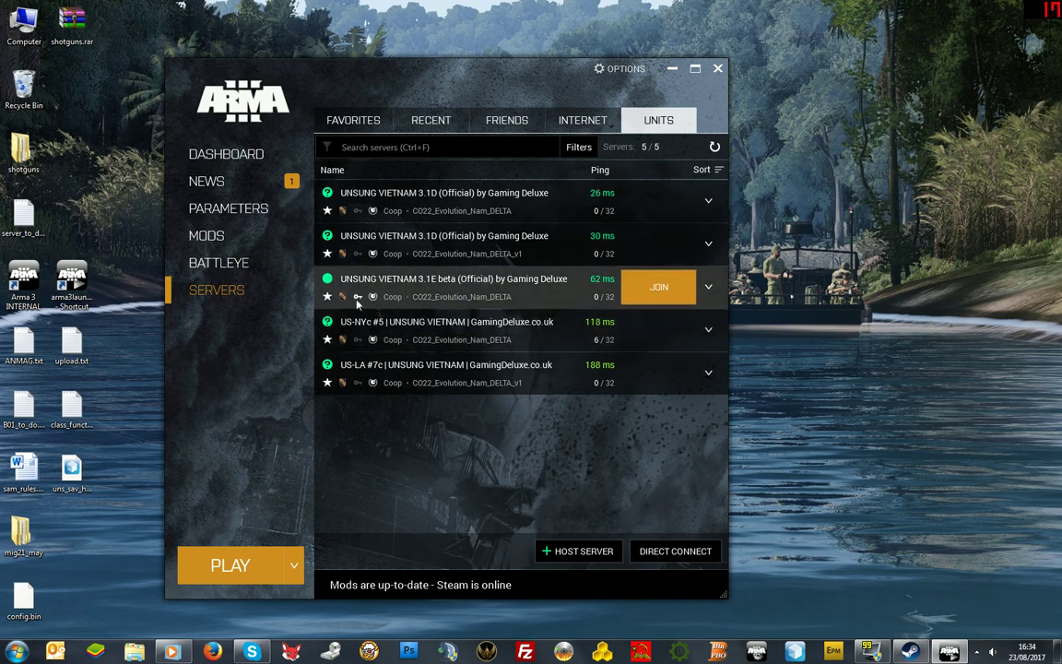
- Unload all mods and load only the UNSUNG 3.0 Delta mod
click(268, 233)
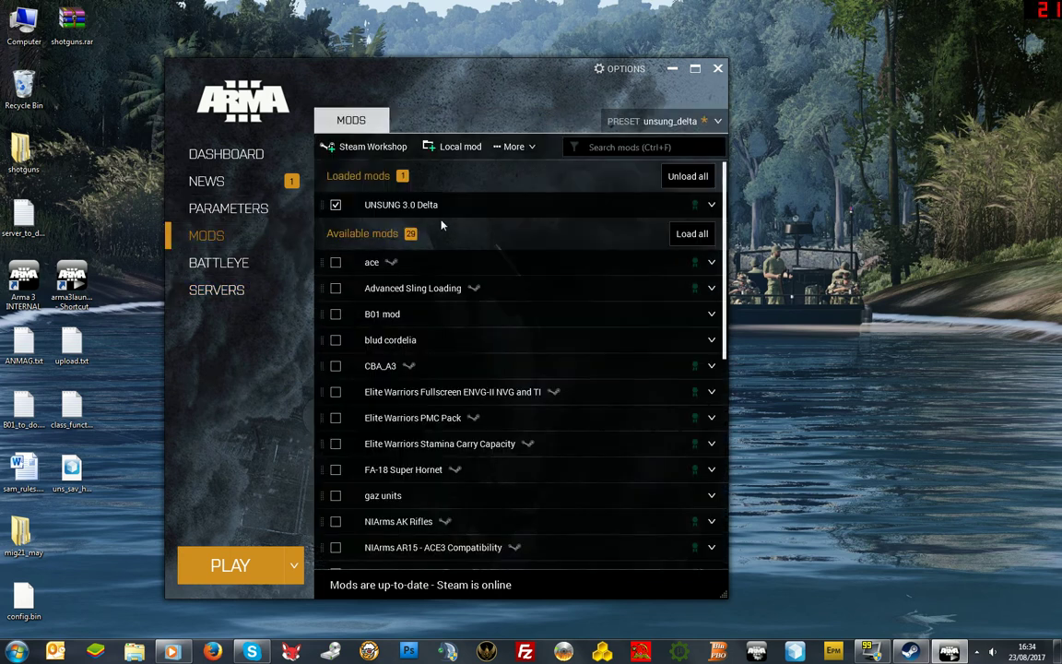
click(688, 177)
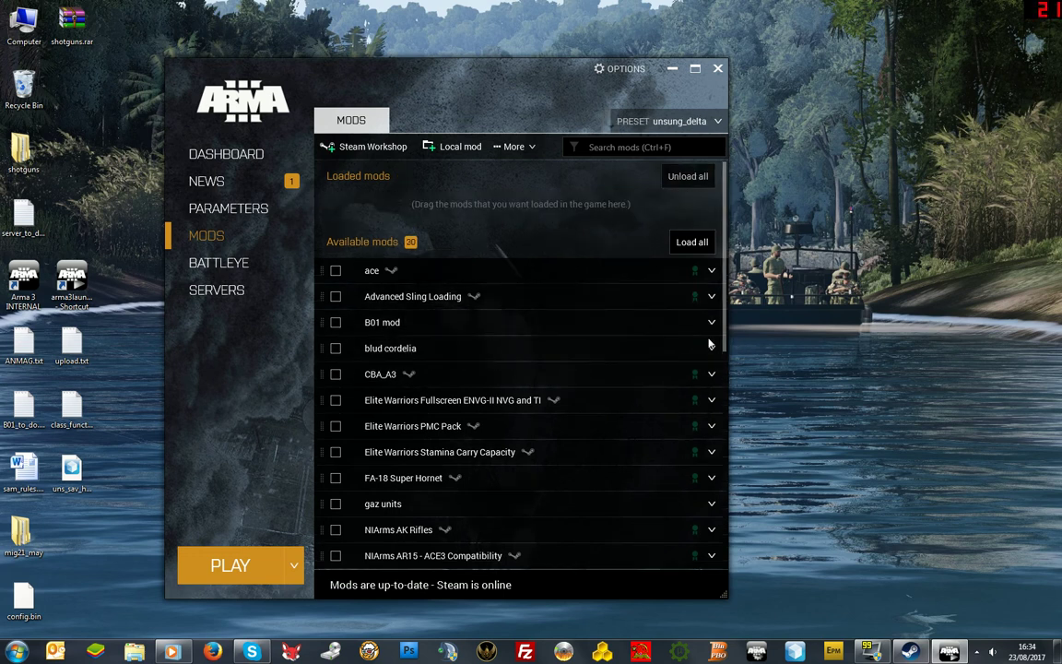
scroll(604, 369, down, 5)
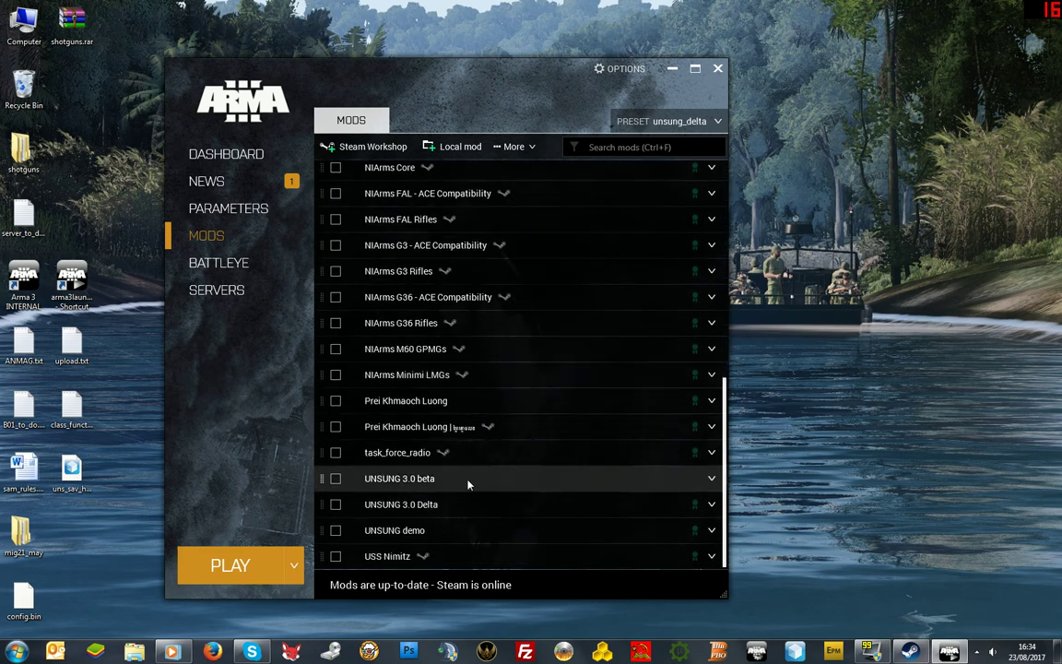
click(336, 504)
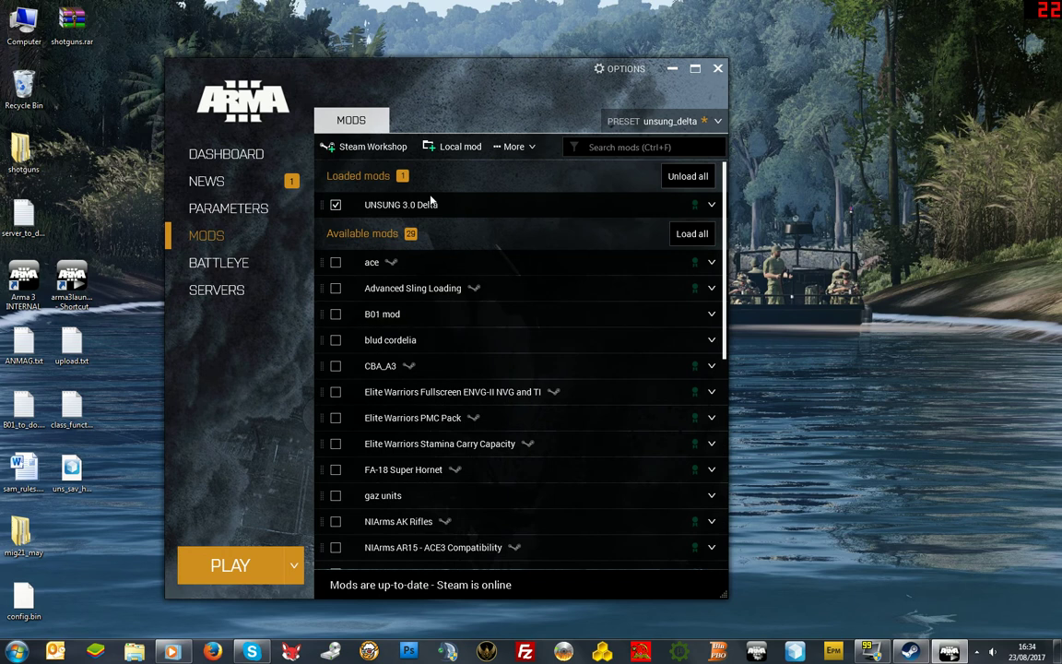
- Start saving the mod selection as a new preset, but load the saved unsung_delta preset instead
click(718, 123)
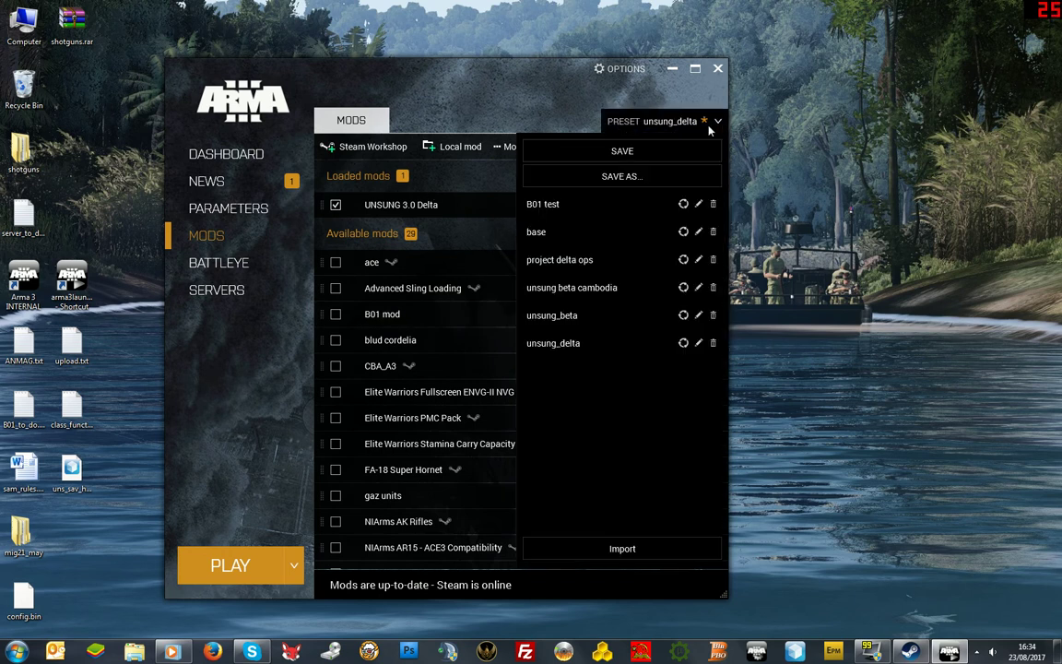
click(591, 174)
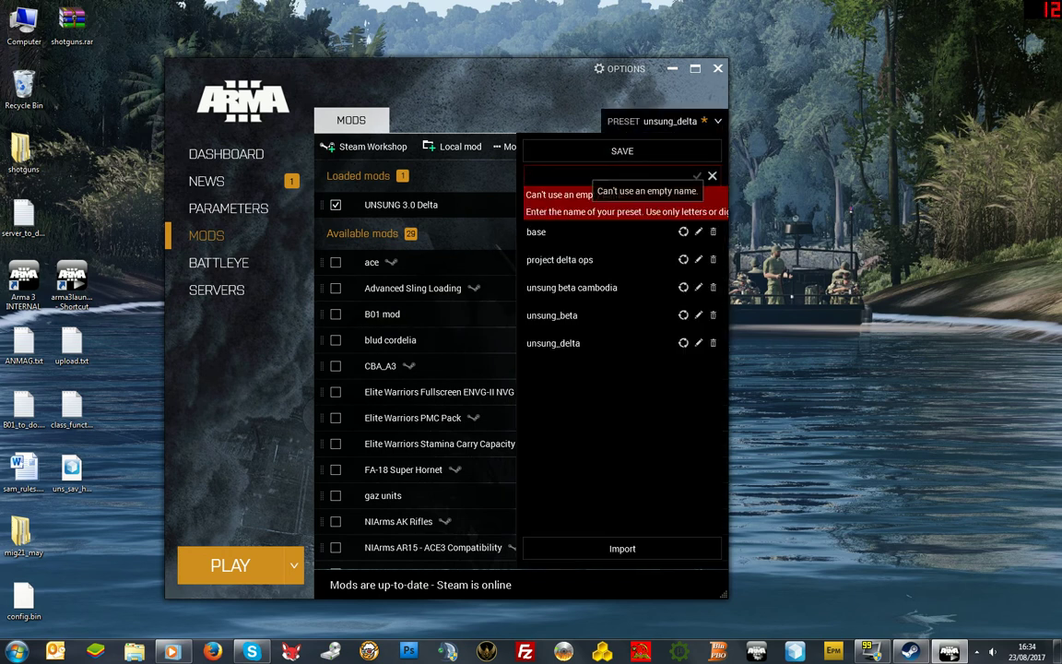
click(569, 348)
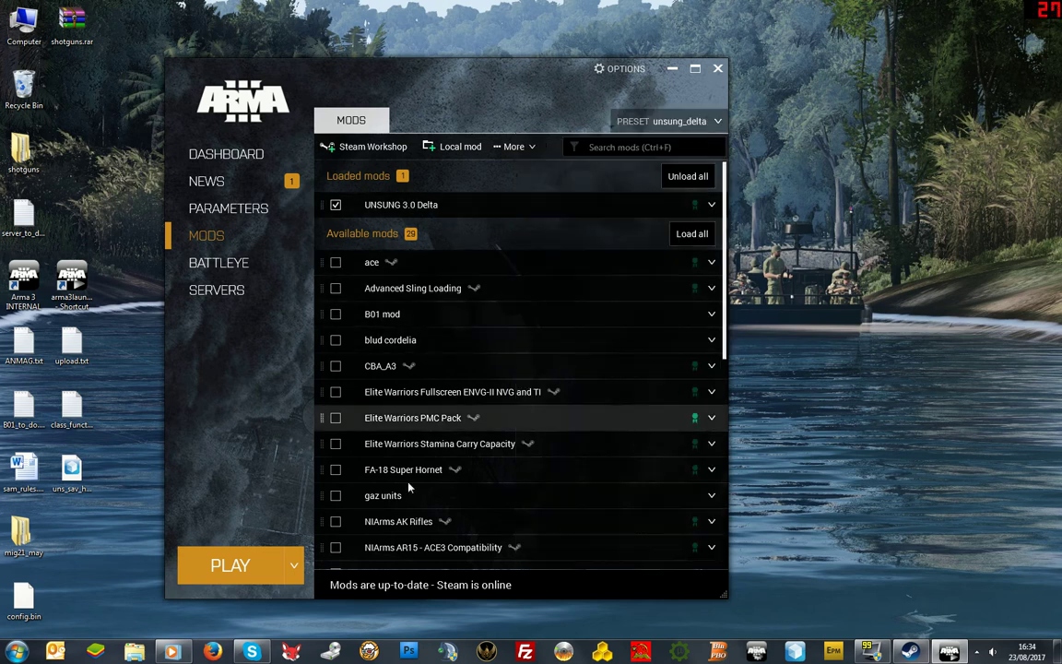
- Examine the watched mod folders and the general launcher options, and return to look through the mods list
click(534, 147)
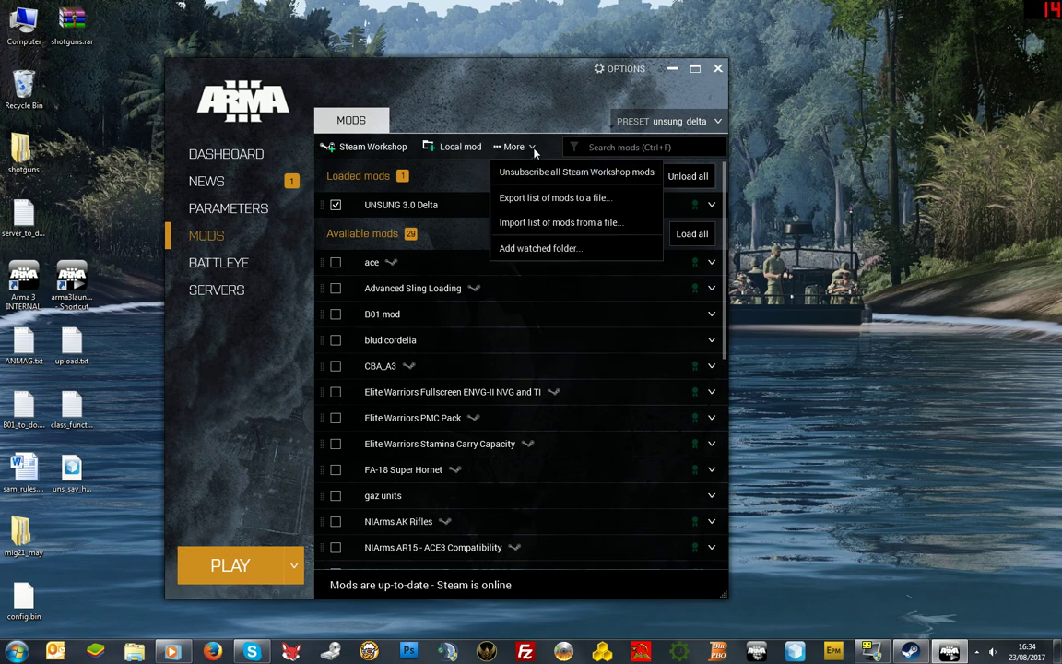
click(542, 247)
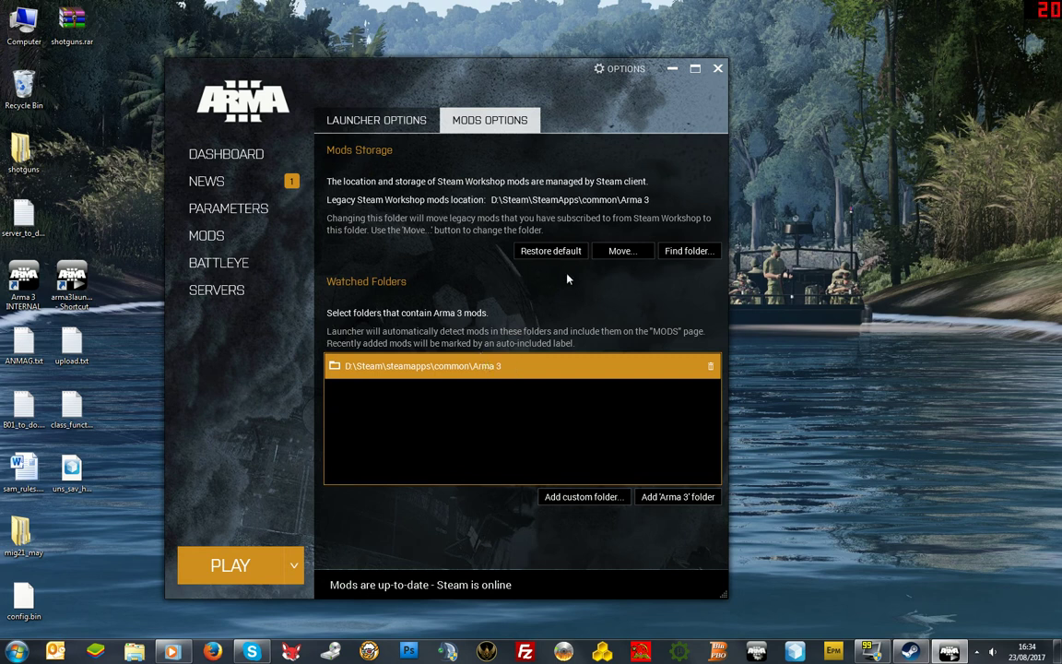
click(370, 118)
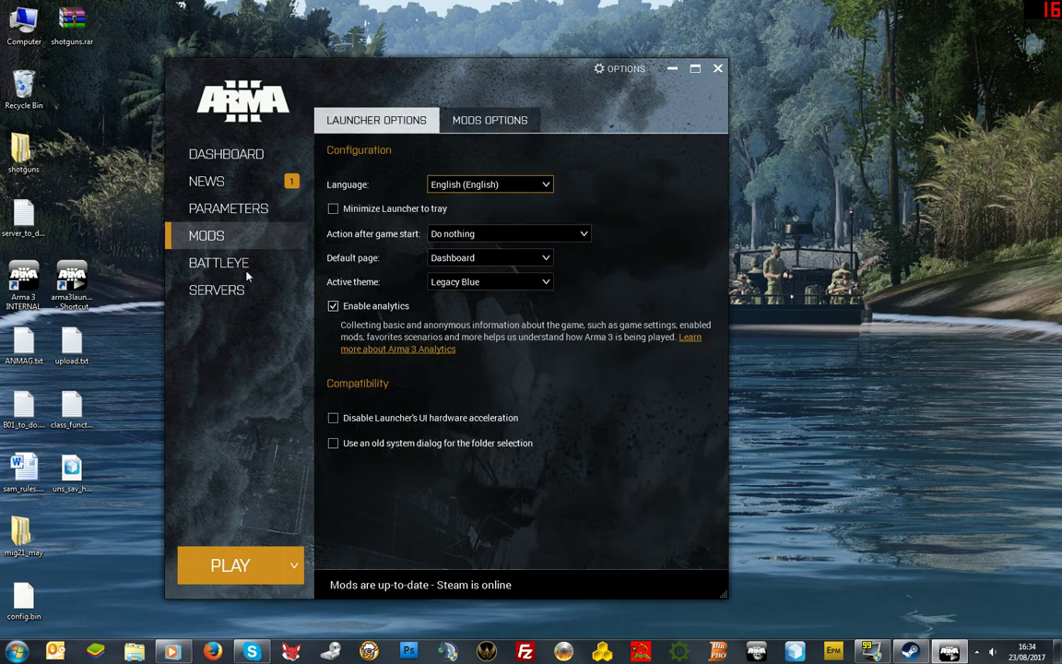
click(231, 245)
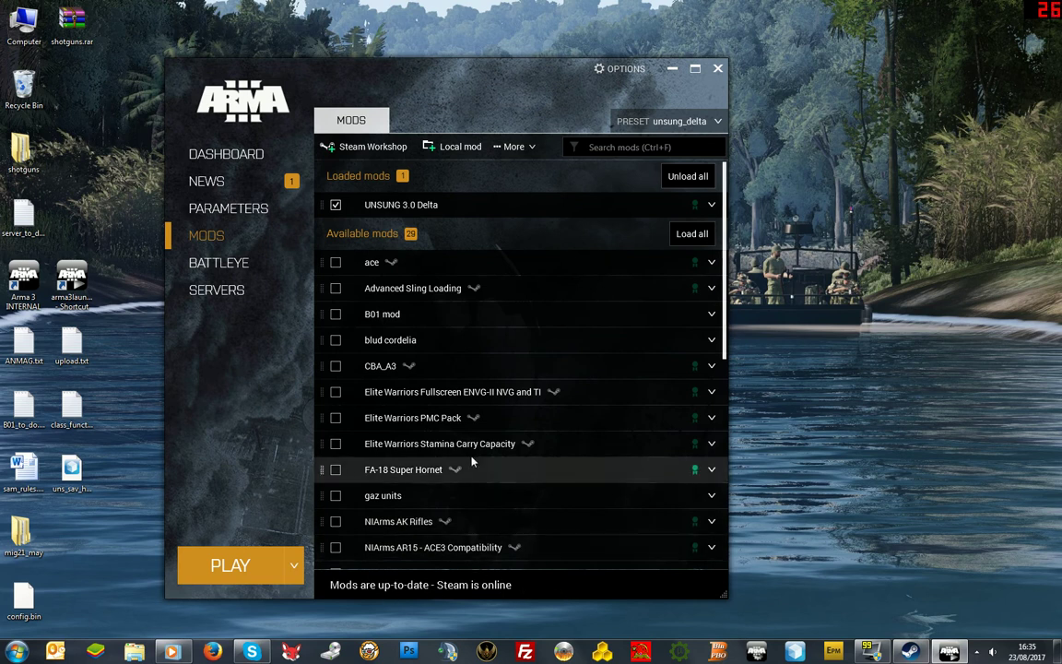
scroll(493, 377, down, 5)
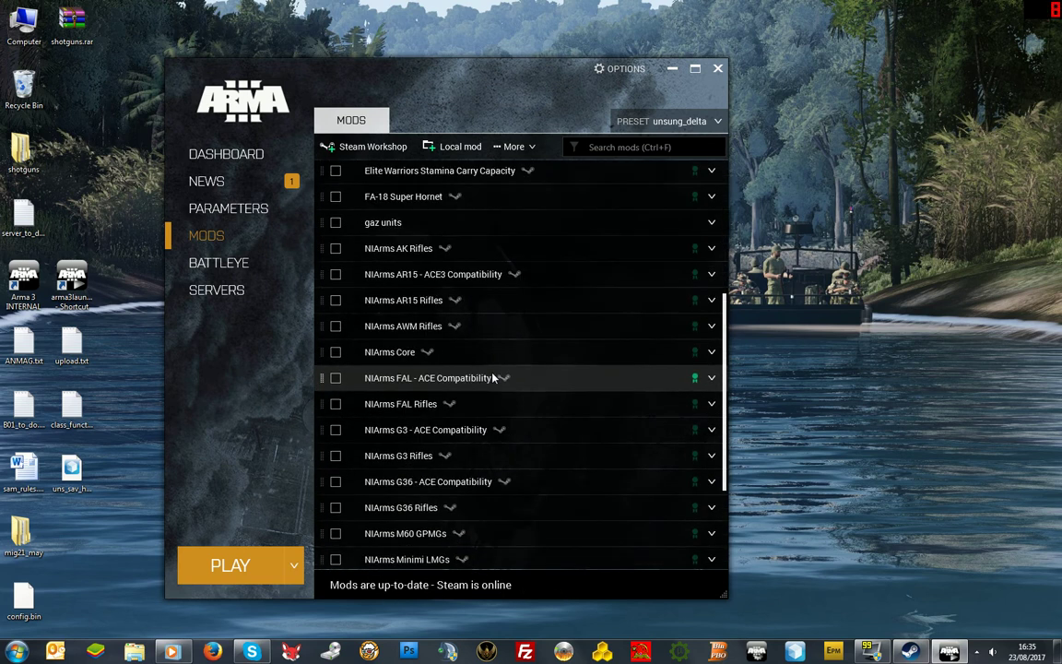
scroll(489, 376, up, 5)
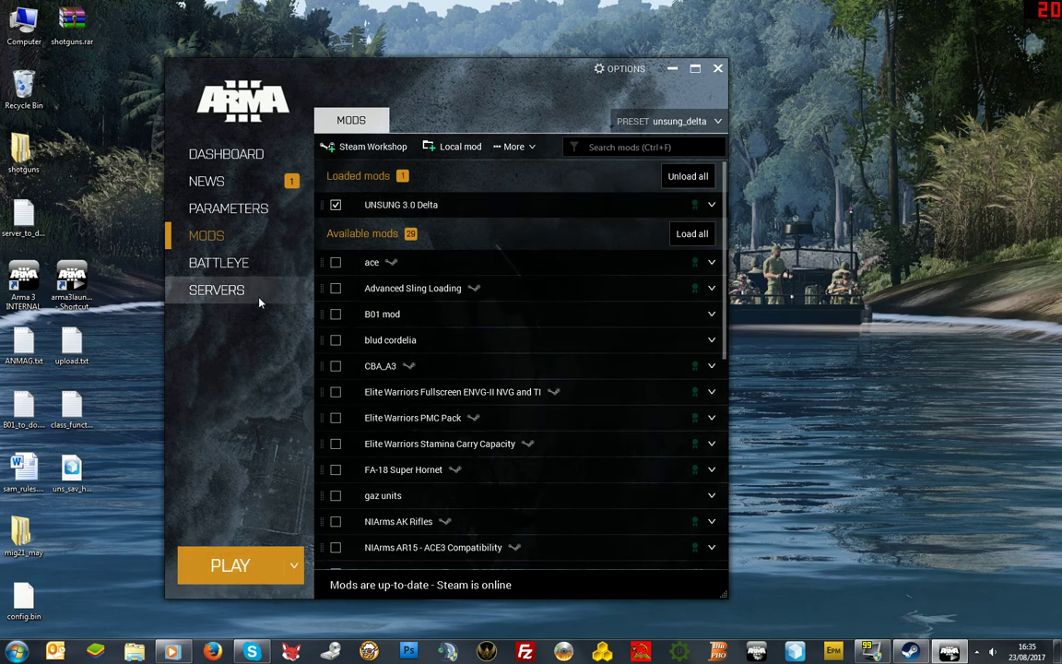
- Review the required mods and join choices of the first UNSUNG VIETNAM 3.1D (Official) unit server, and close its join dialog
click(221, 289)
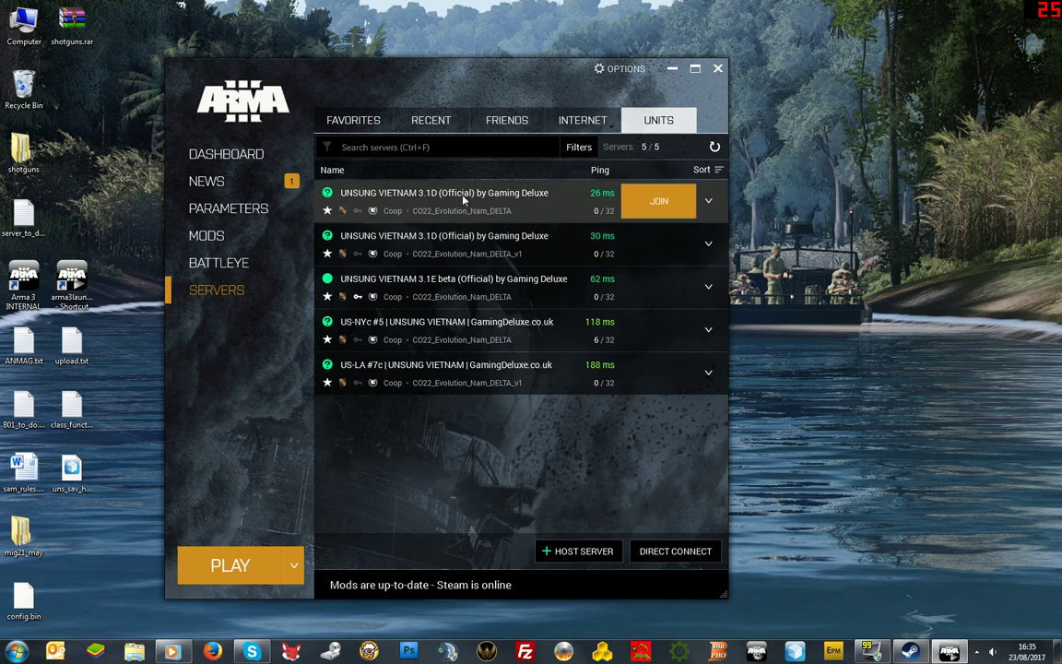
click(659, 200)
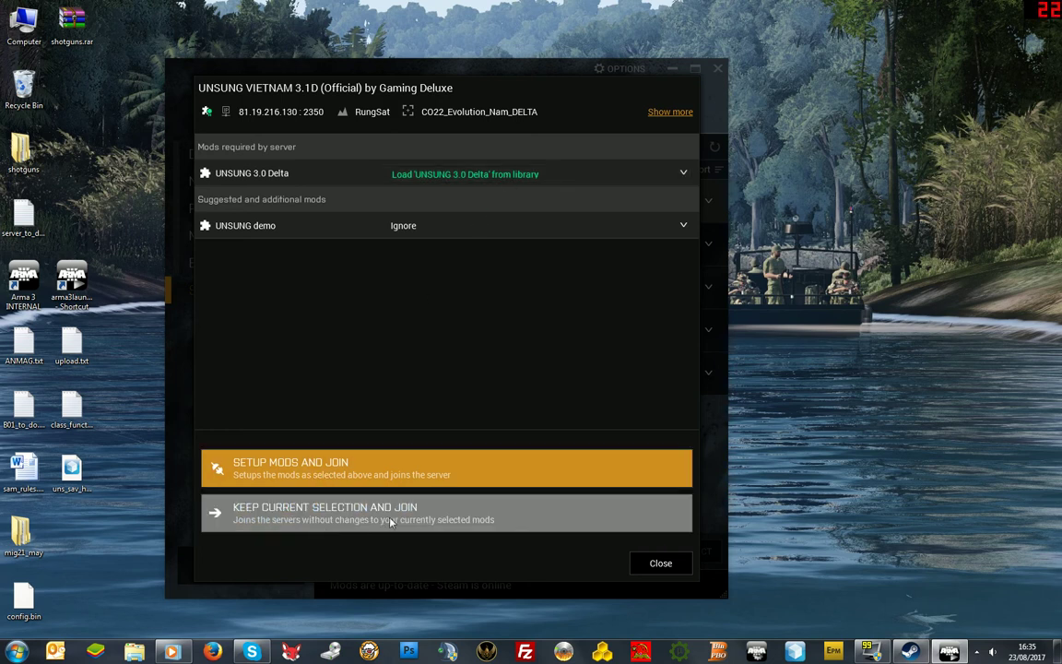
click(660, 564)
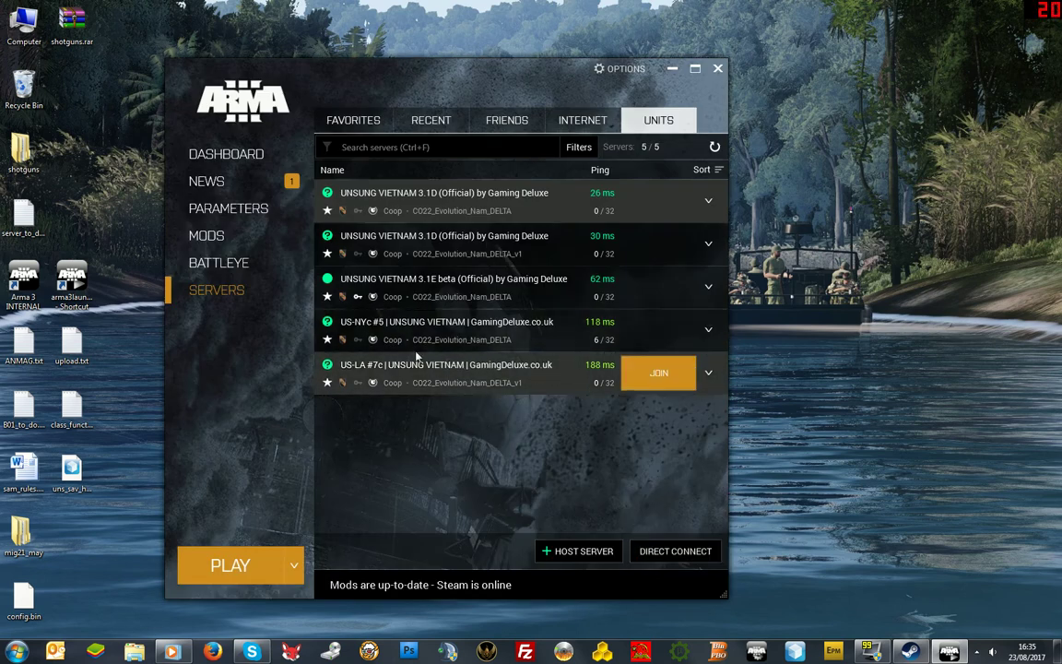
click(660, 201)
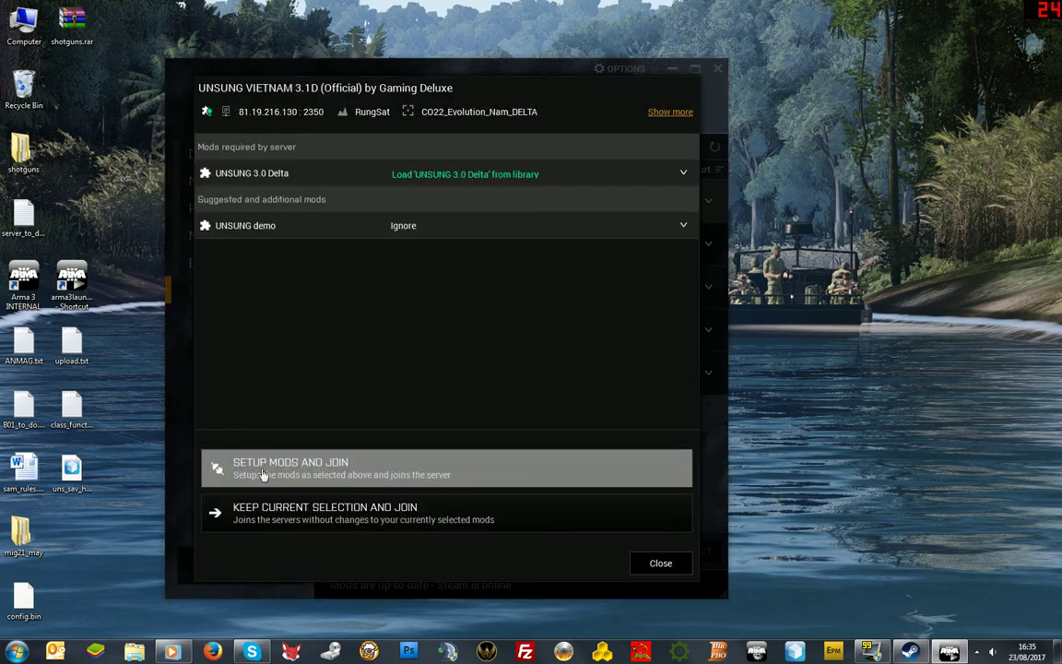
click(343, 472)
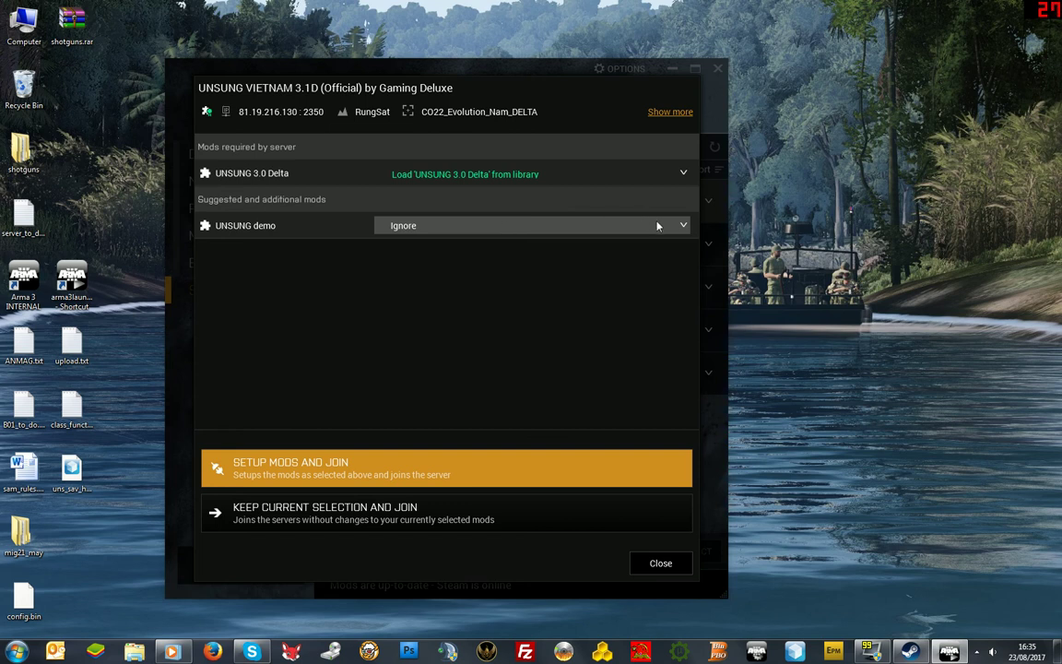
click(664, 564)
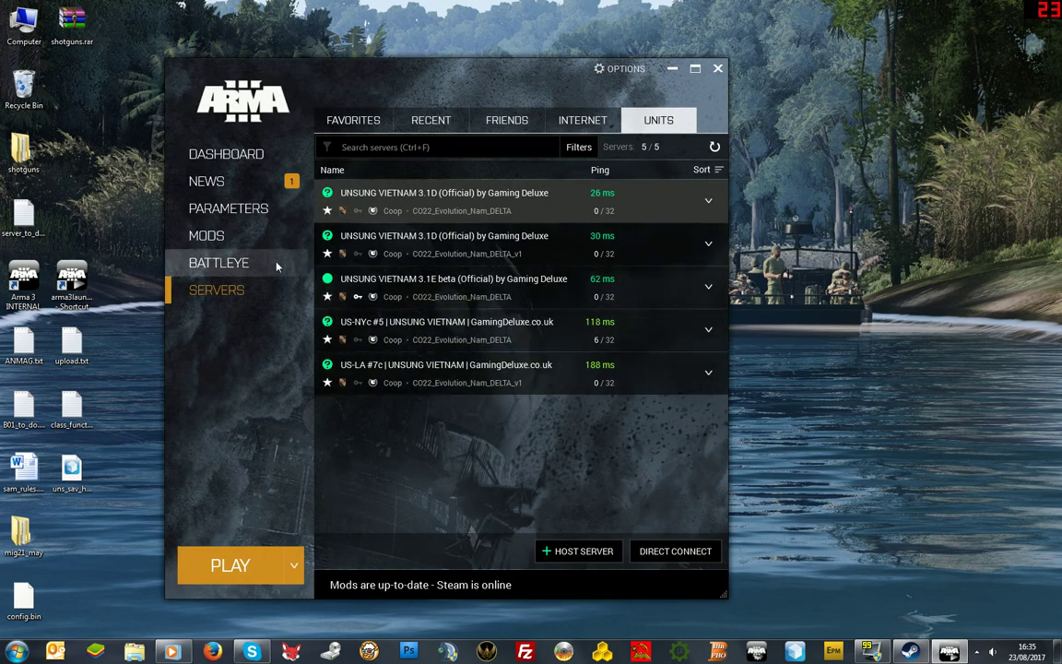
- Try out the saved mod presets by loading unsung beta cambodia and project delta ops
click(230, 237)
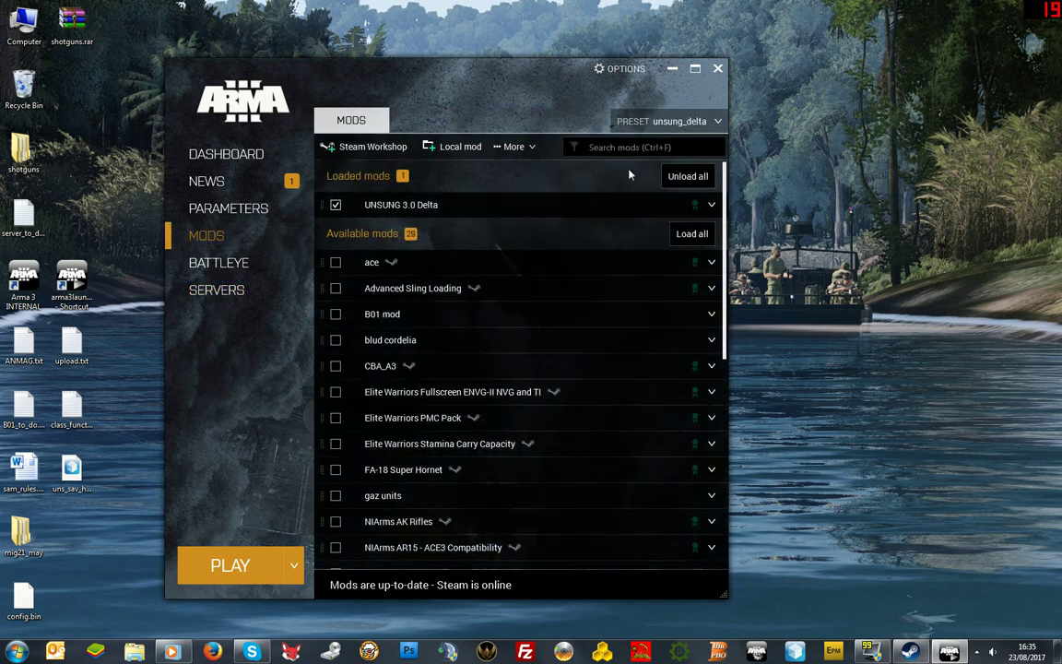
click(714, 122)
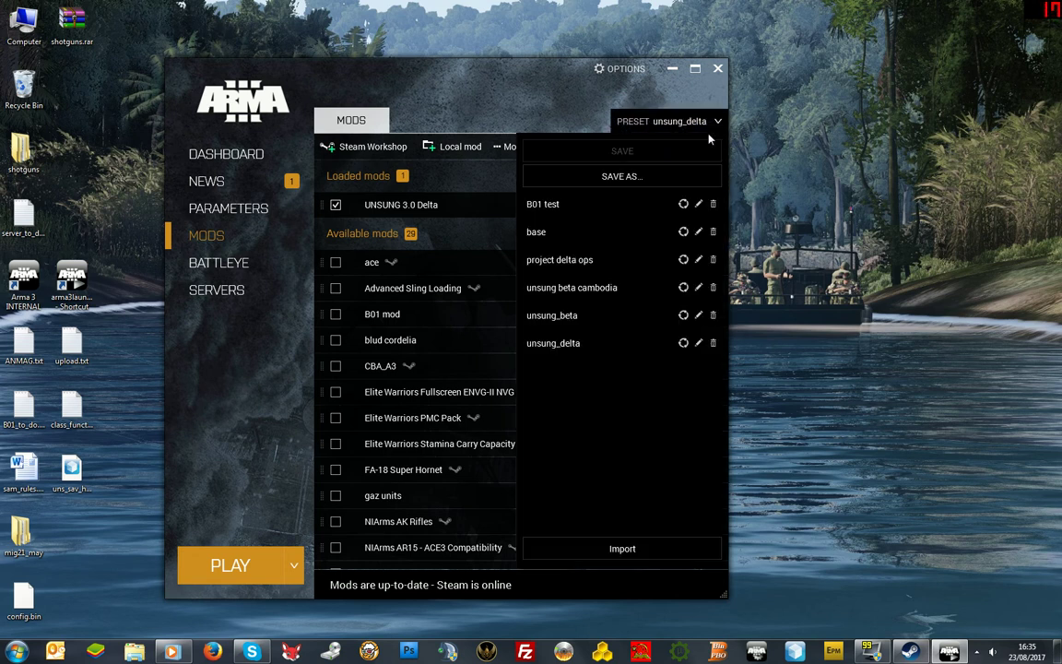
click(590, 292)
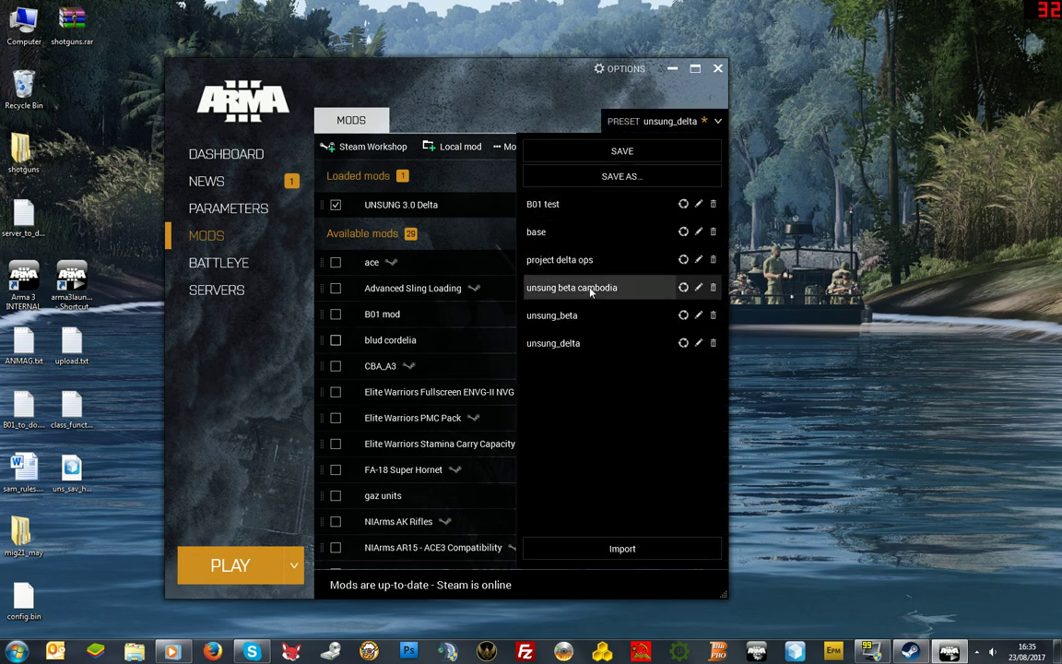
click(591, 291)
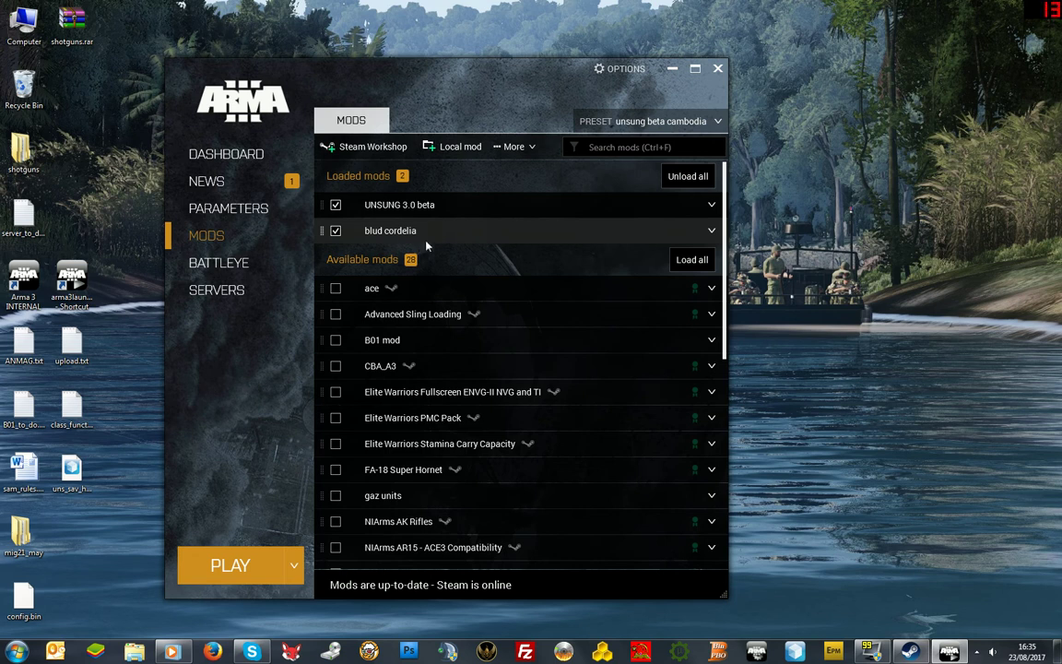
click(716, 122)
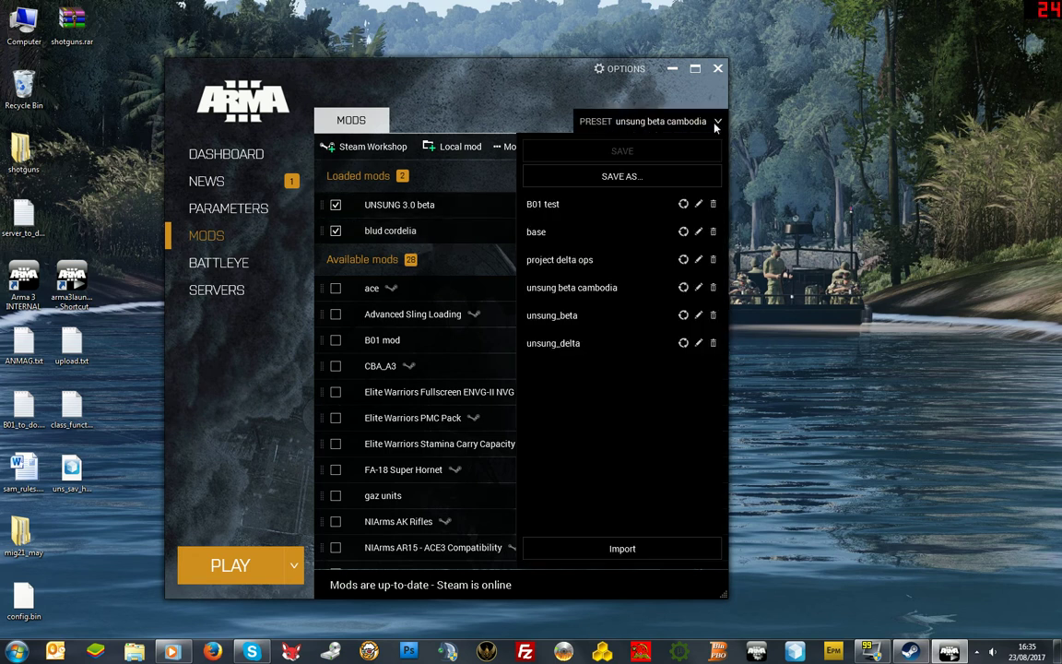
click(578, 267)
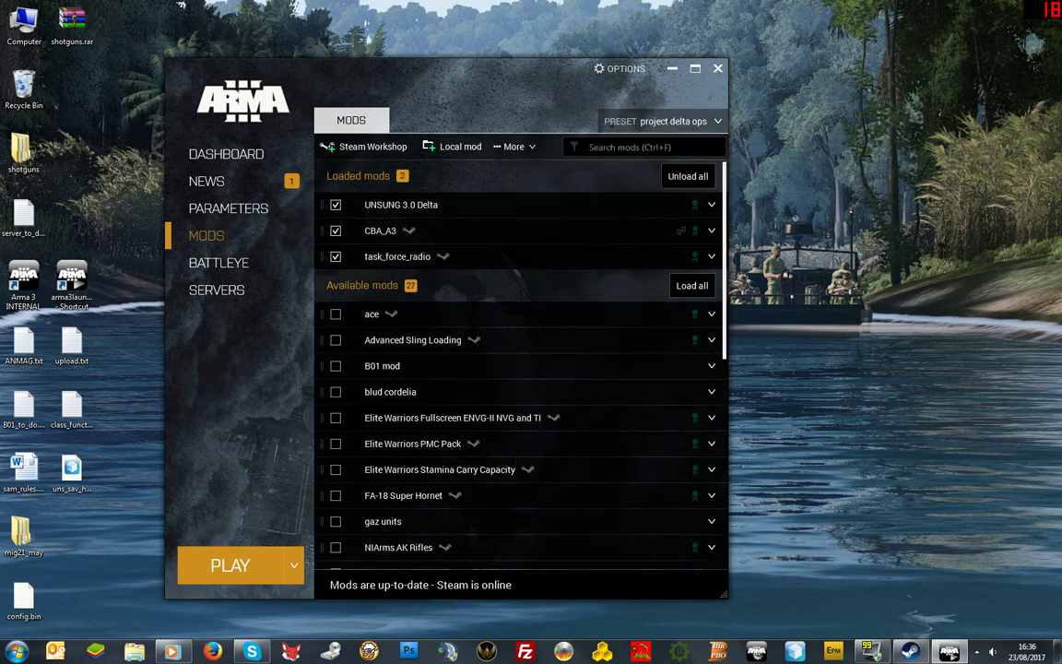
- Load the base mod preset and close the Arma 3 launcher
click(718, 123)
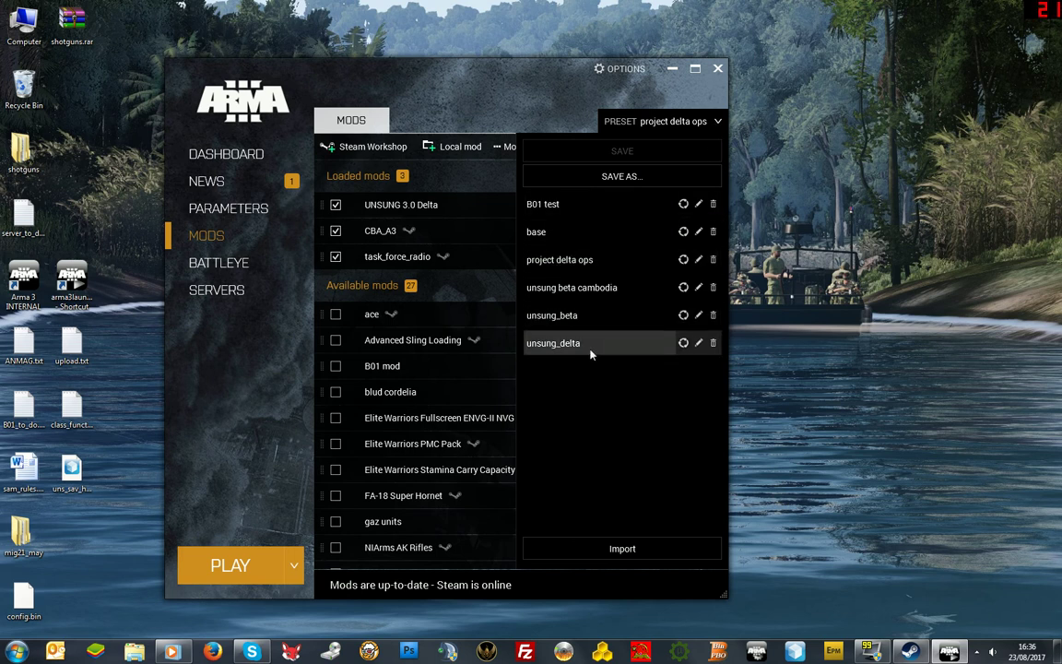
click(555, 236)
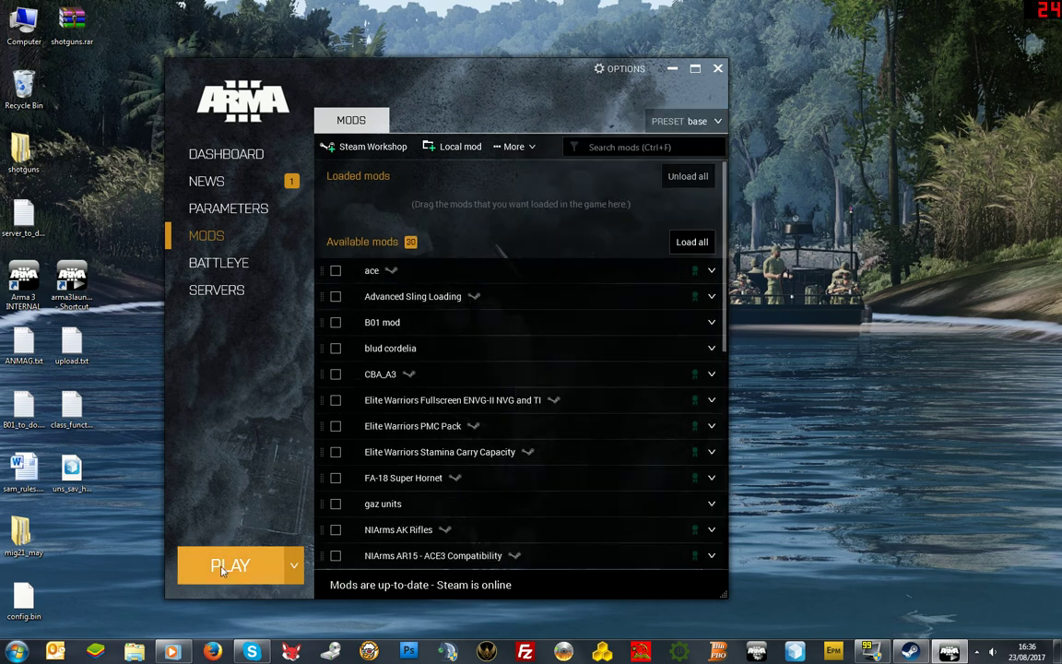
click(719, 71)
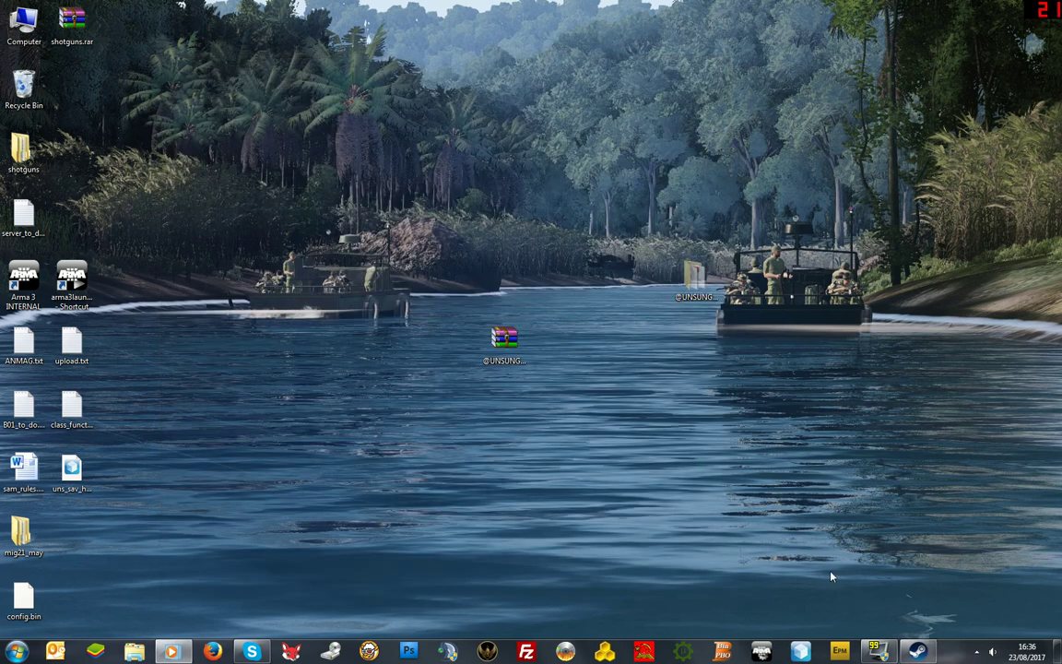
- Switch to Steam and open The Unsung Vietnam War Mod group page from the profile's groups
click(918, 652)
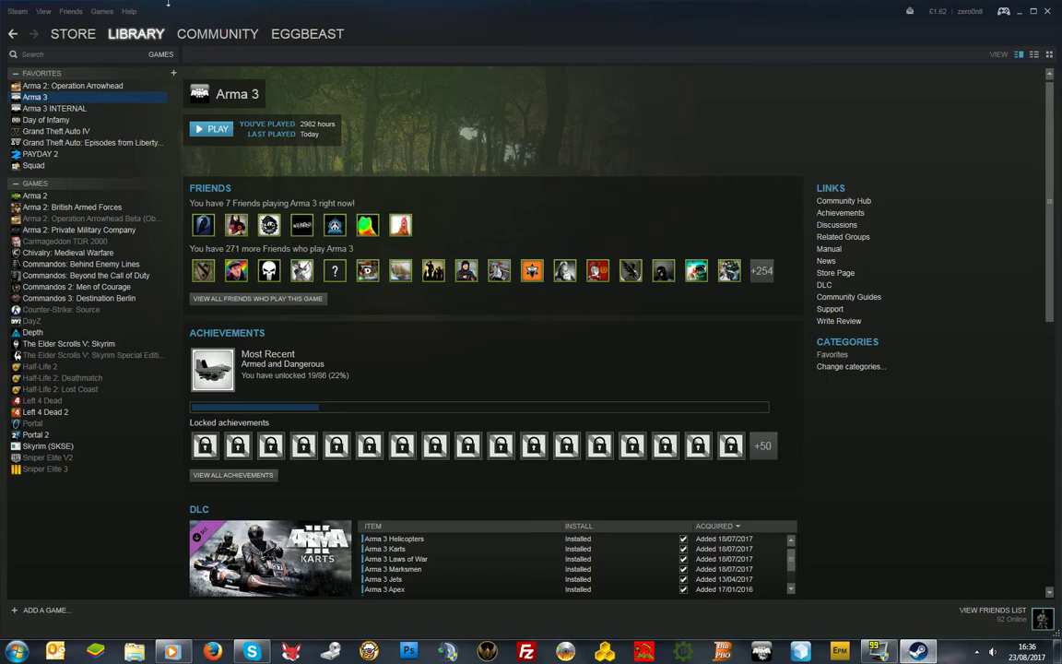
mouse_move(305, 33)
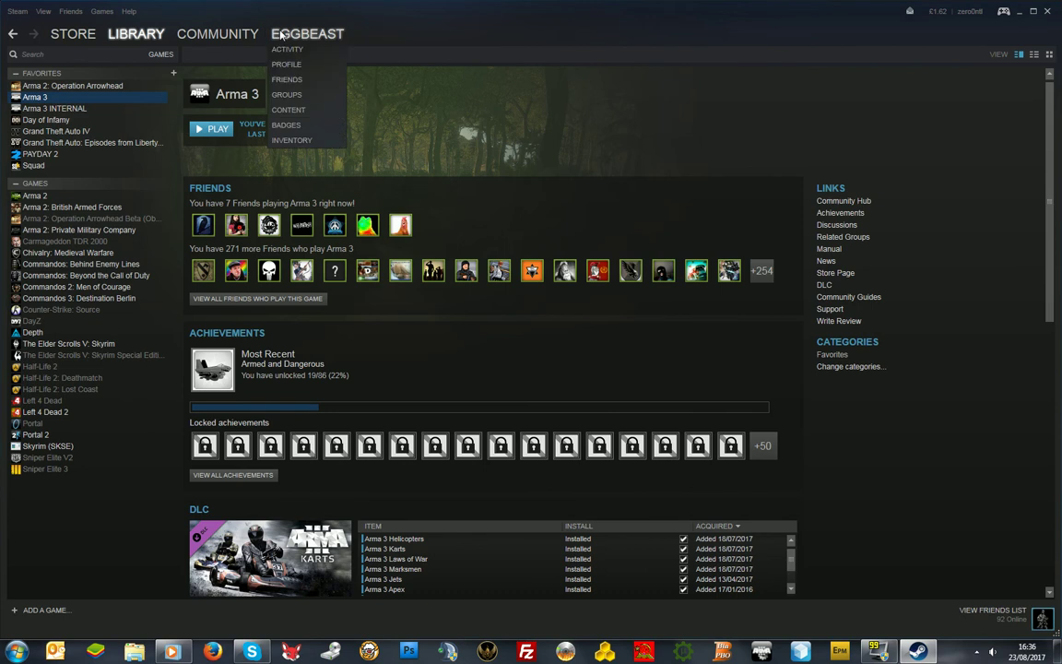
click(296, 97)
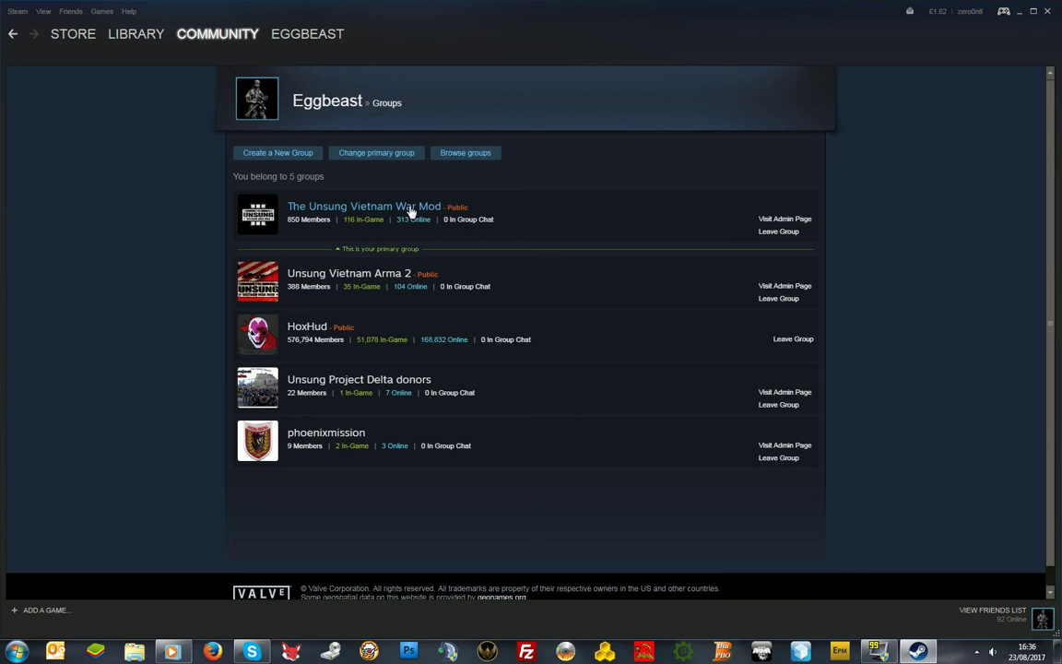
click(412, 210)
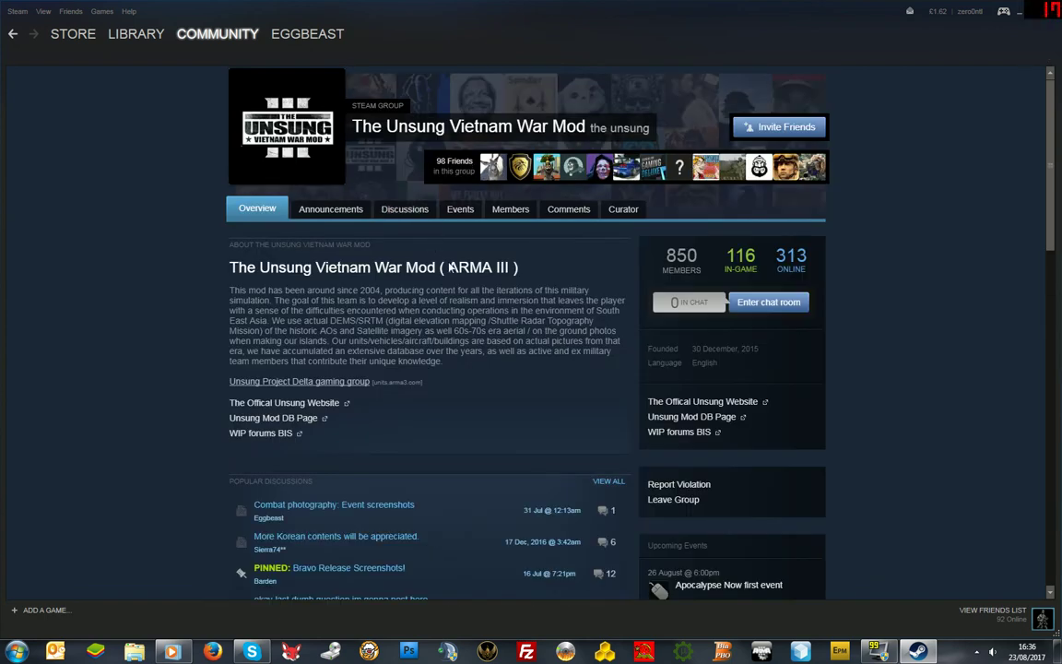
- Look through the group overview's discussions, announcements, comments and admin tools
scroll(429, 236, down, 1)
scroll(506, 286, down, 7)
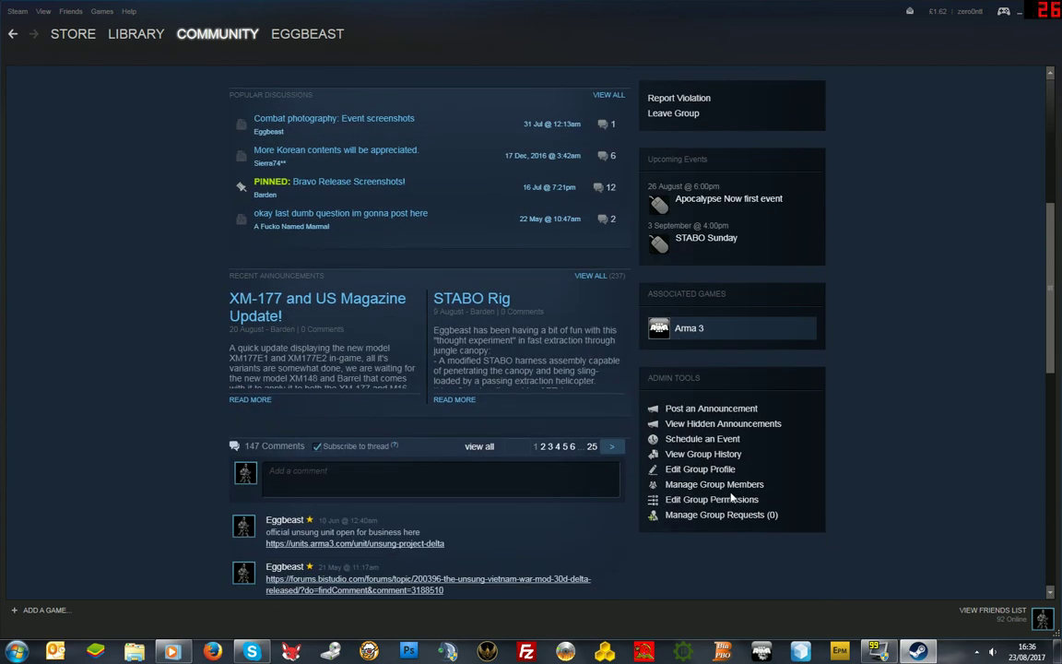
scroll(538, 367, up, 5)
scroll(465, 300, up, 2)
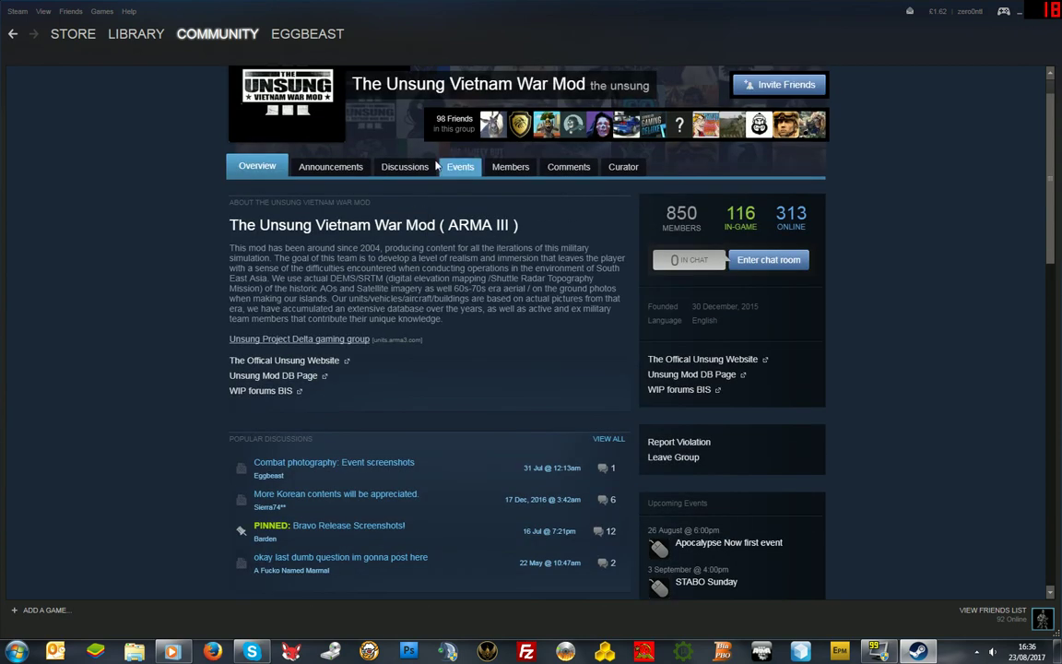
- Open the README: The Unsung Project Delta Milsim Unit topic in the group's Unsung Project Delta Milsim Unit sub-forum and read how to join
click(409, 167)
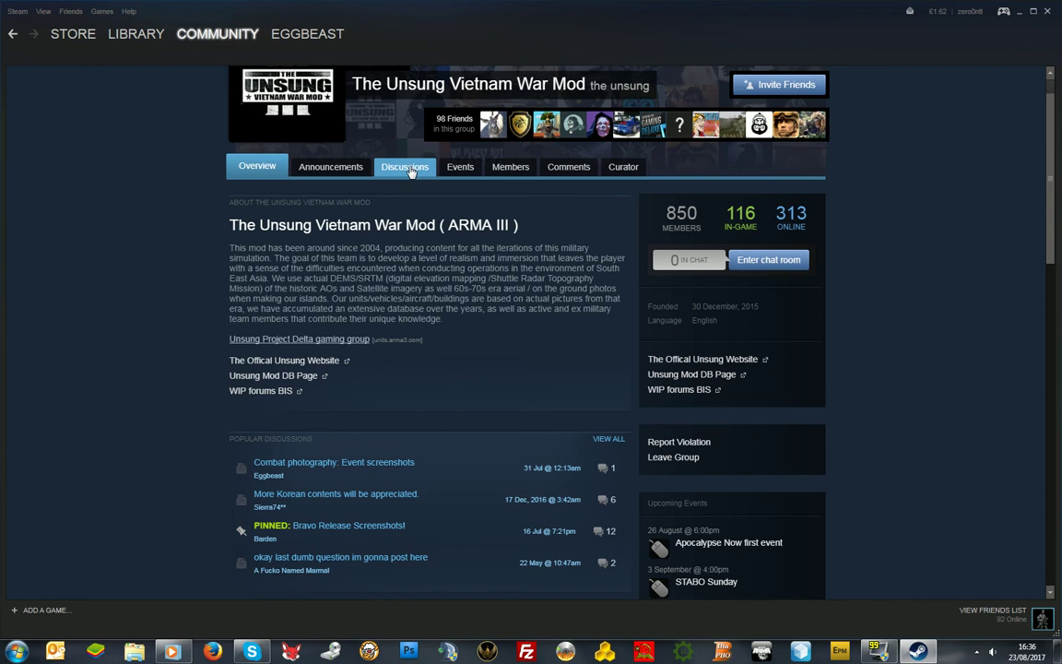
scroll(558, 291, down, 1)
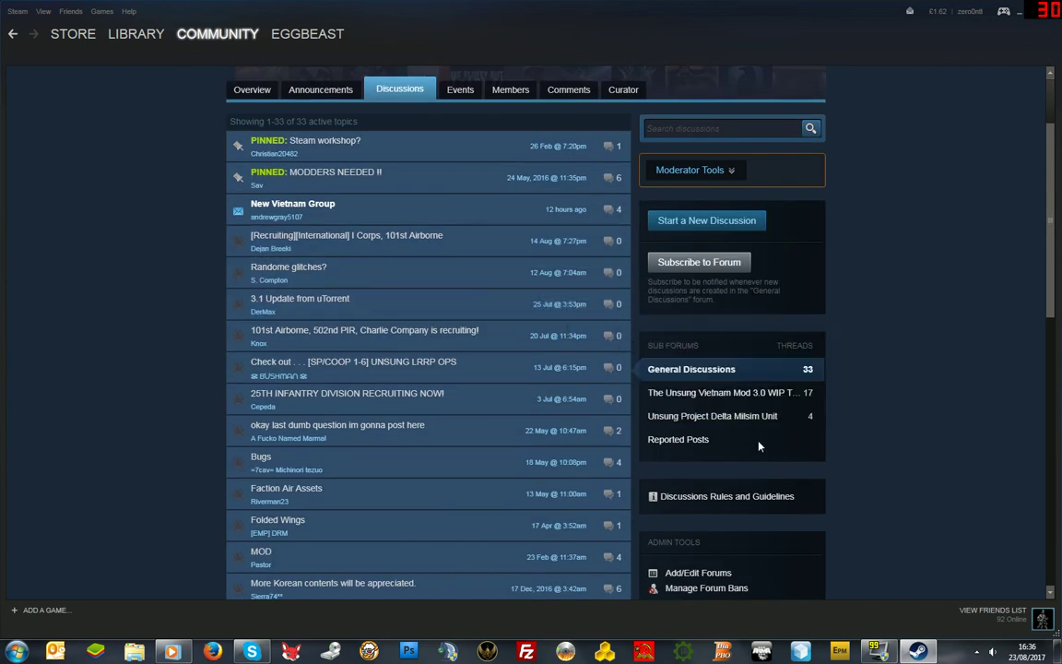
click(713, 417)
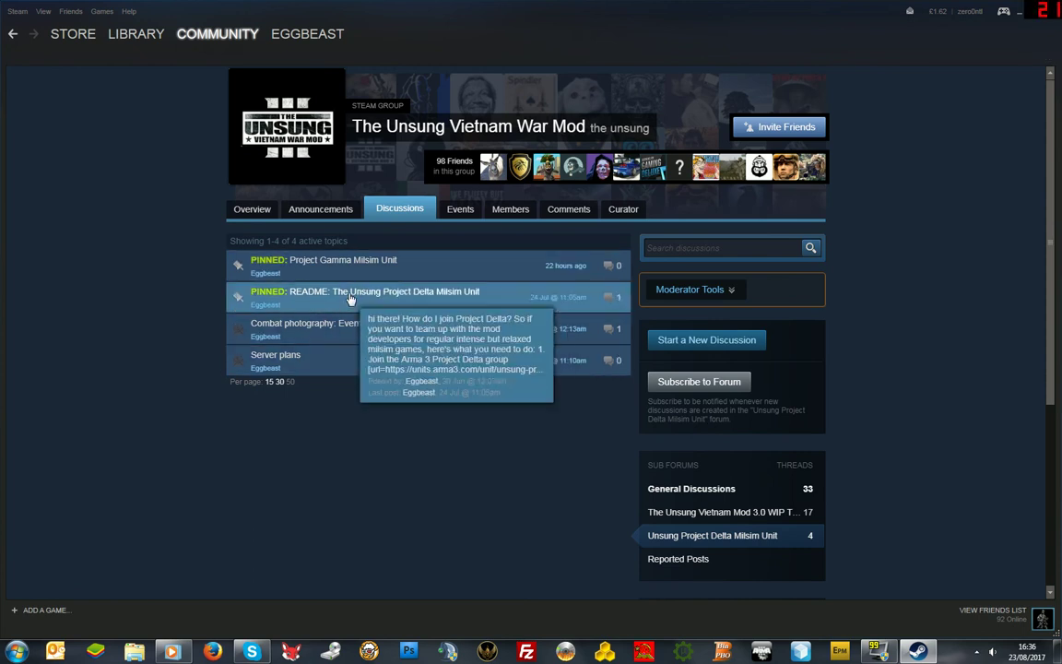
click(350, 299)
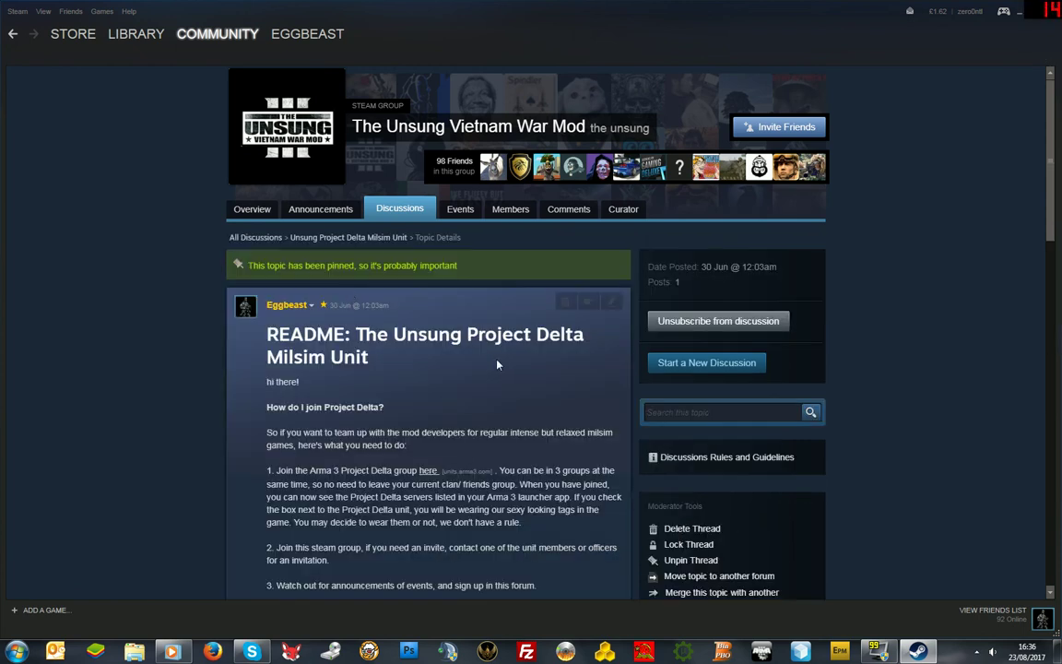
scroll(497, 365, down, 3)
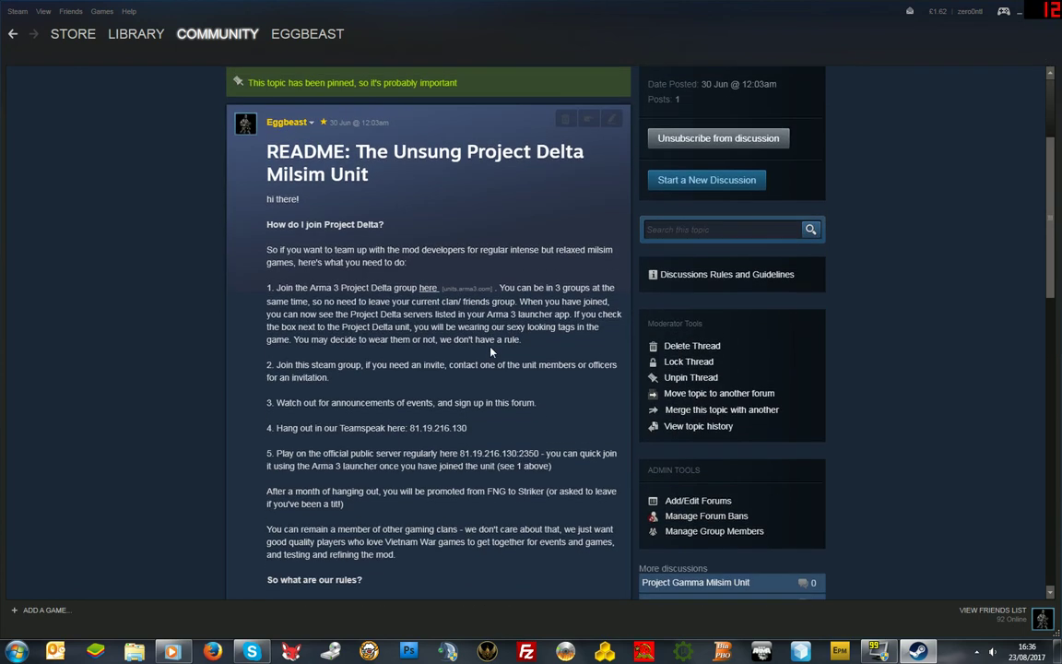
scroll(491, 351, up, 3)
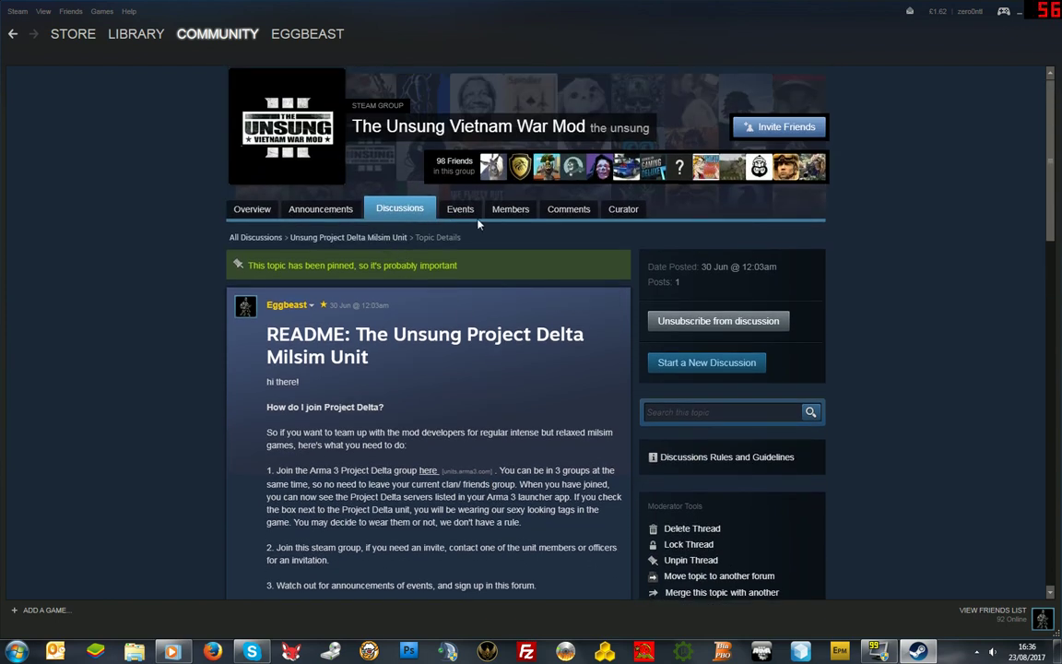
- Show the group's events for September 2017 and open the details of the STABO Sunday event
click(461, 210)
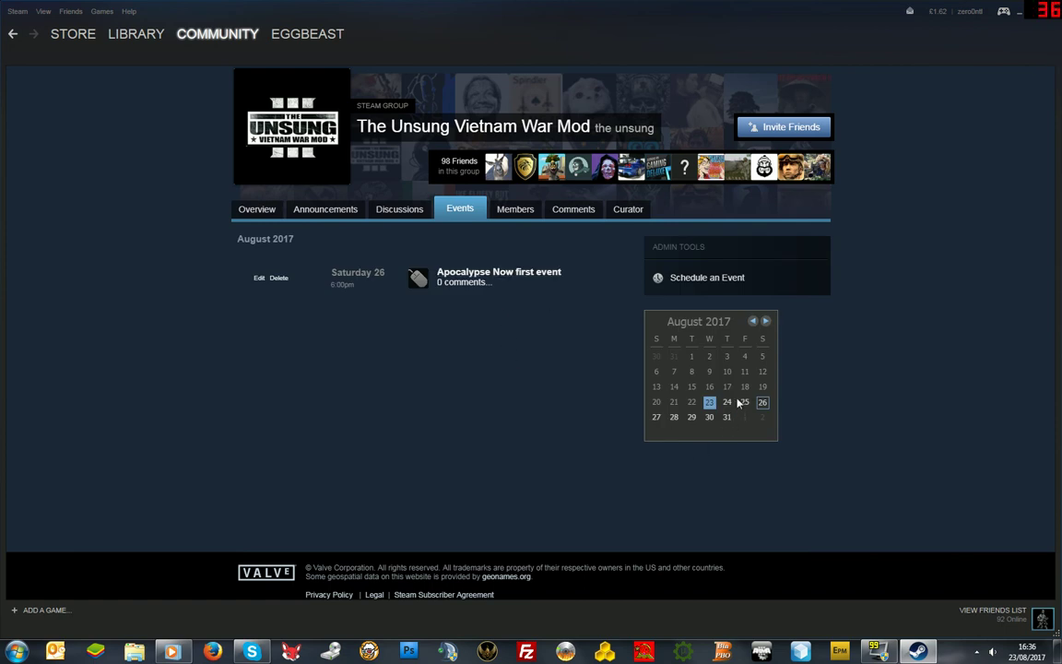
click(765, 322)
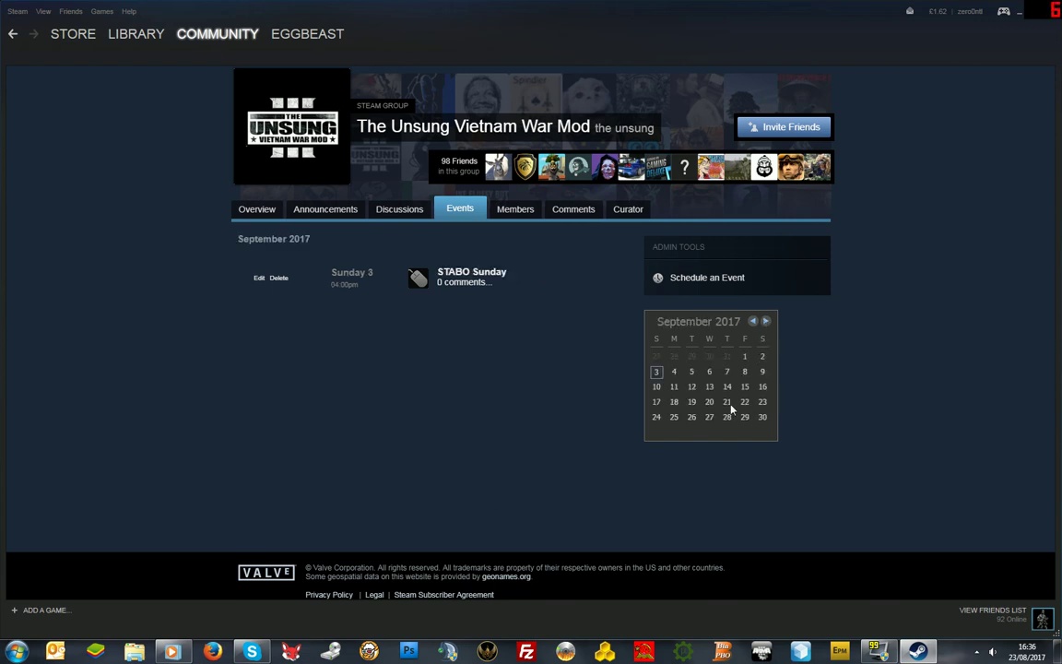
click(455, 278)
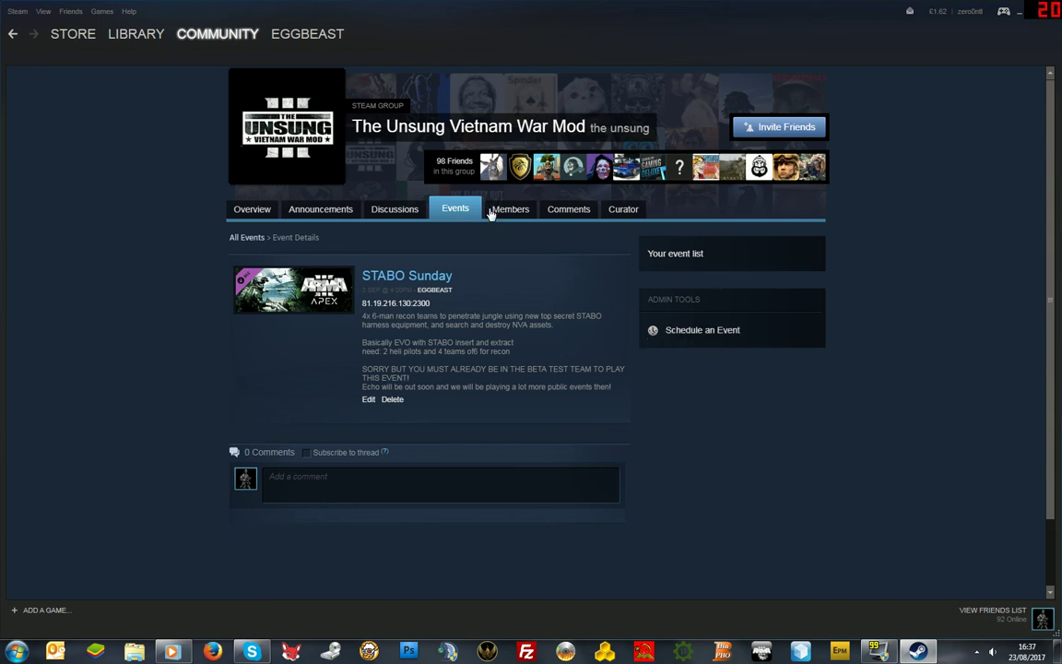
- Return to the group's overview and review its popular discussions, recent announcements and comments
click(252, 210)
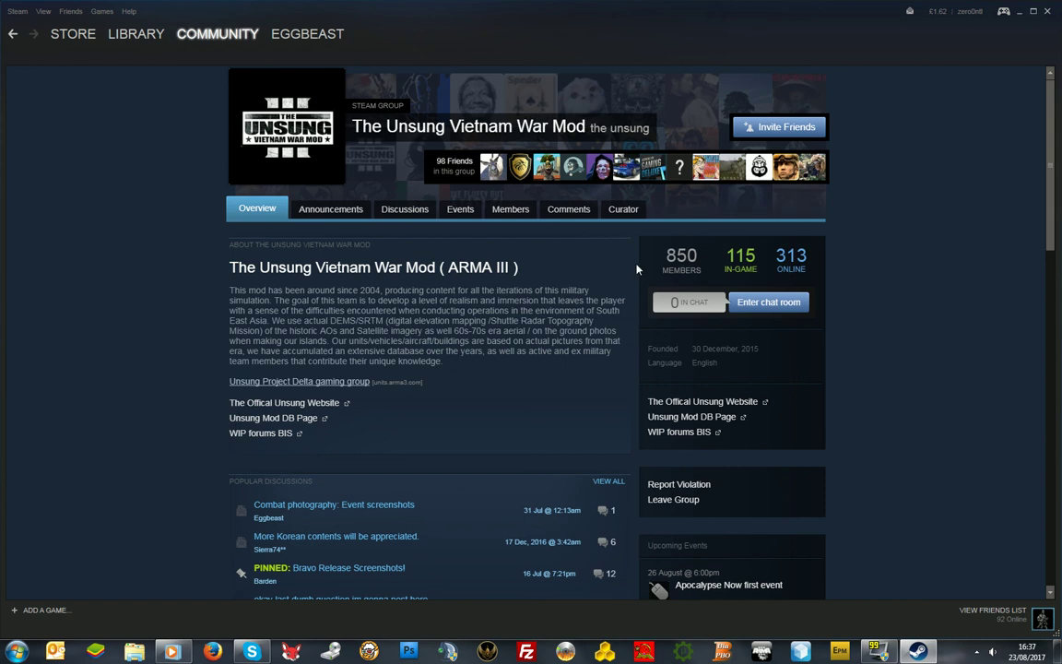
scroll(467, 318, down, 4)
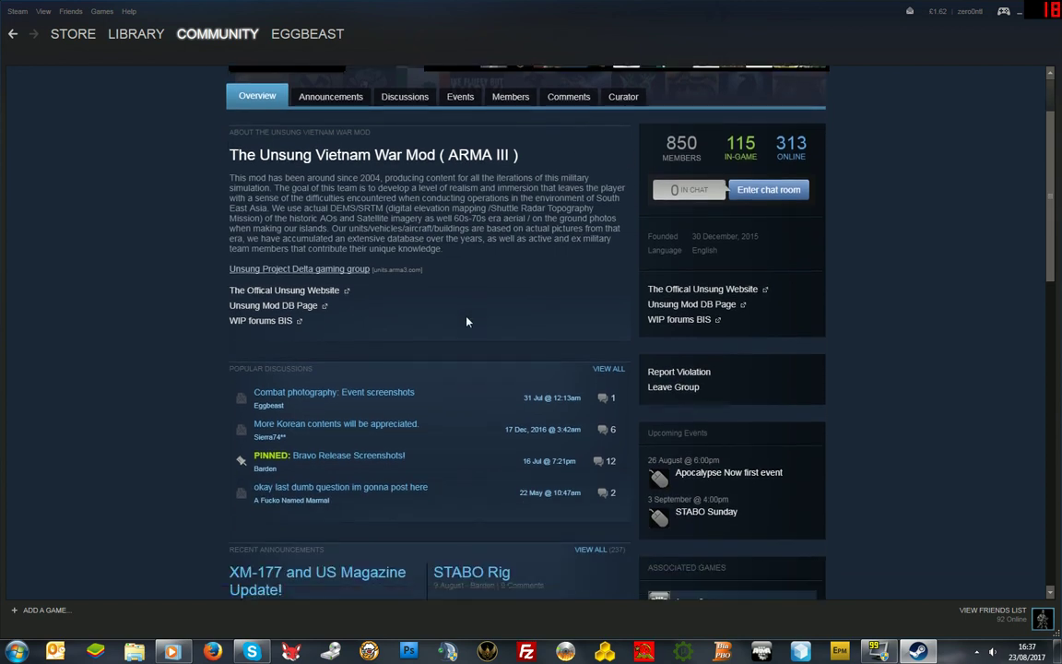
scroll(472, 317, down, 2)
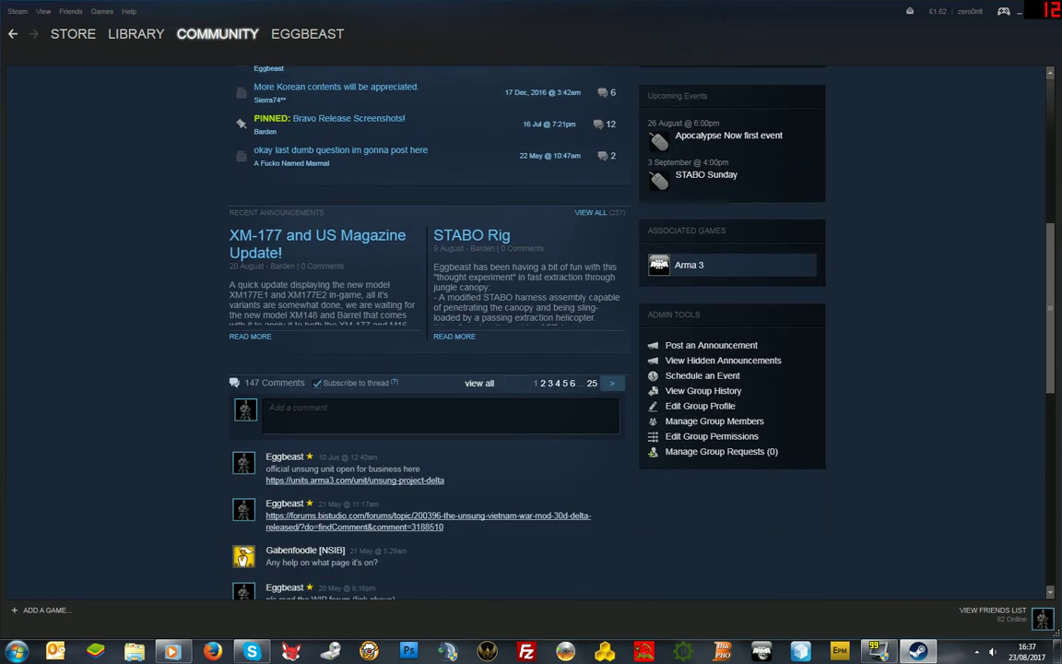
scroll(472, 317, up, 2)
scroll(477, 314, up, 4)
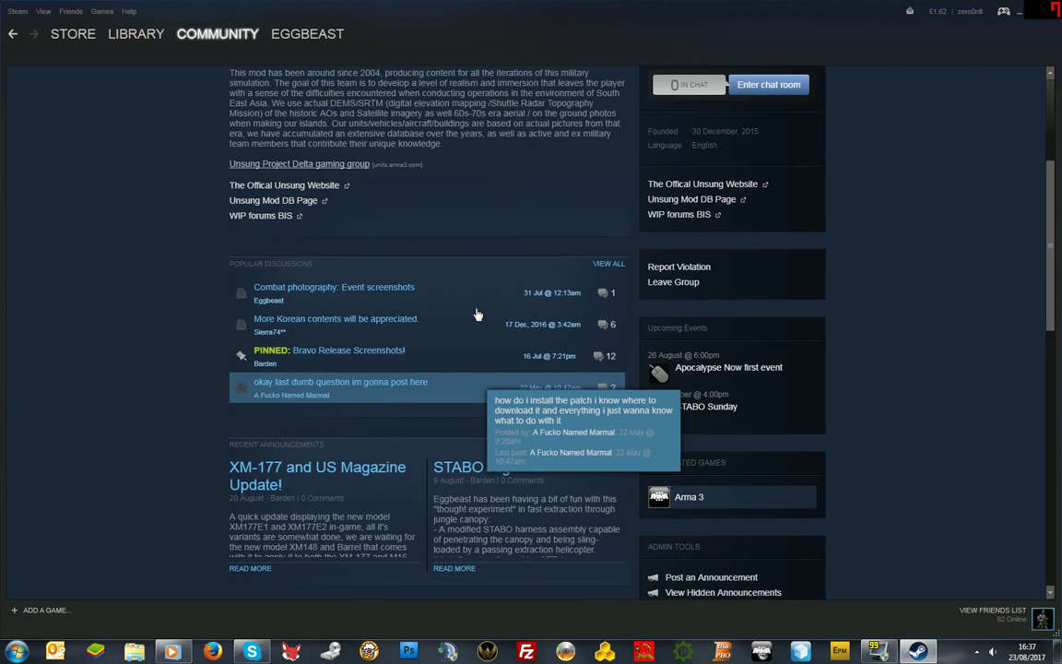